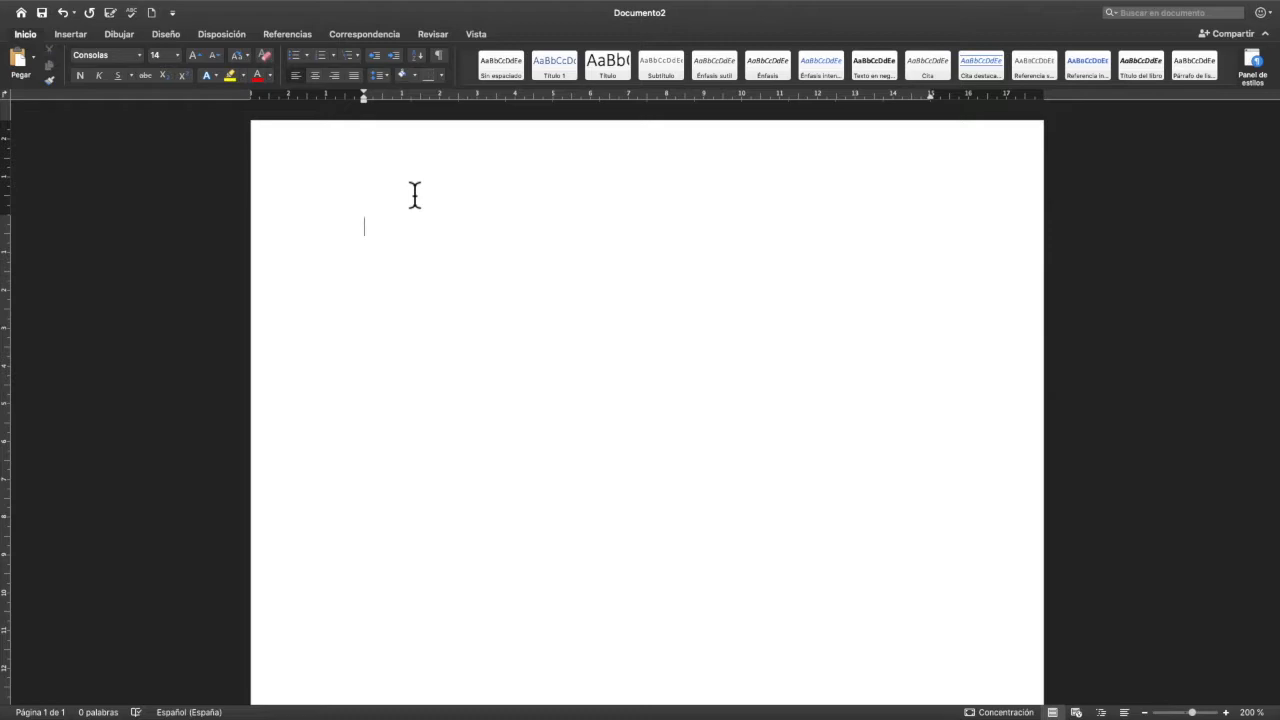
- Enter the title "NANO TIC" in the blank document and centre it on the page
text(NANO)
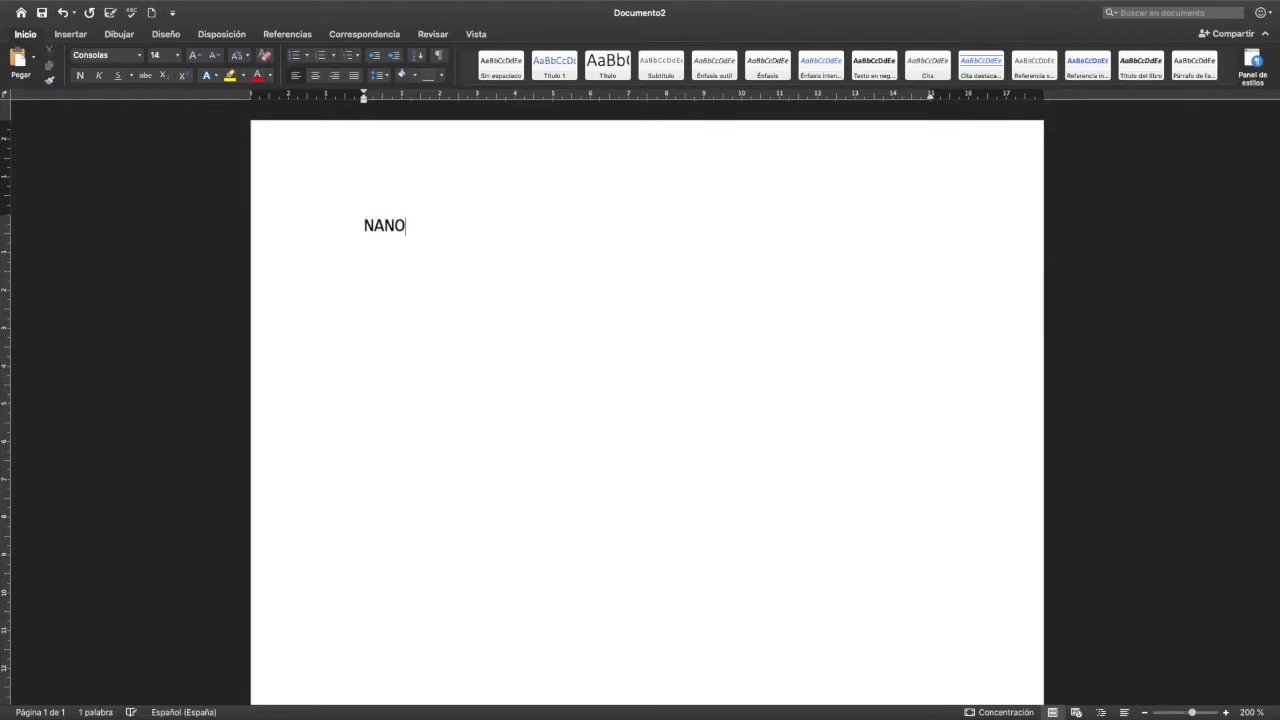
text( TIC)
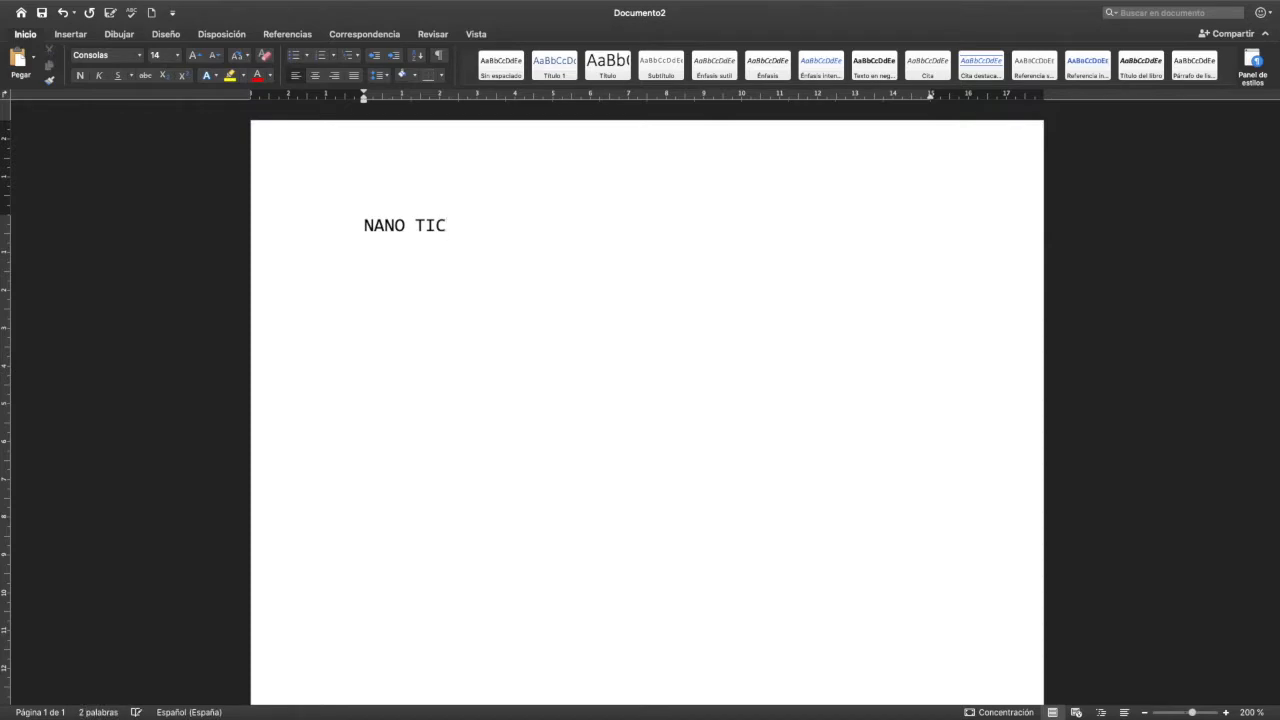
drag(489, 243, 363, 240)
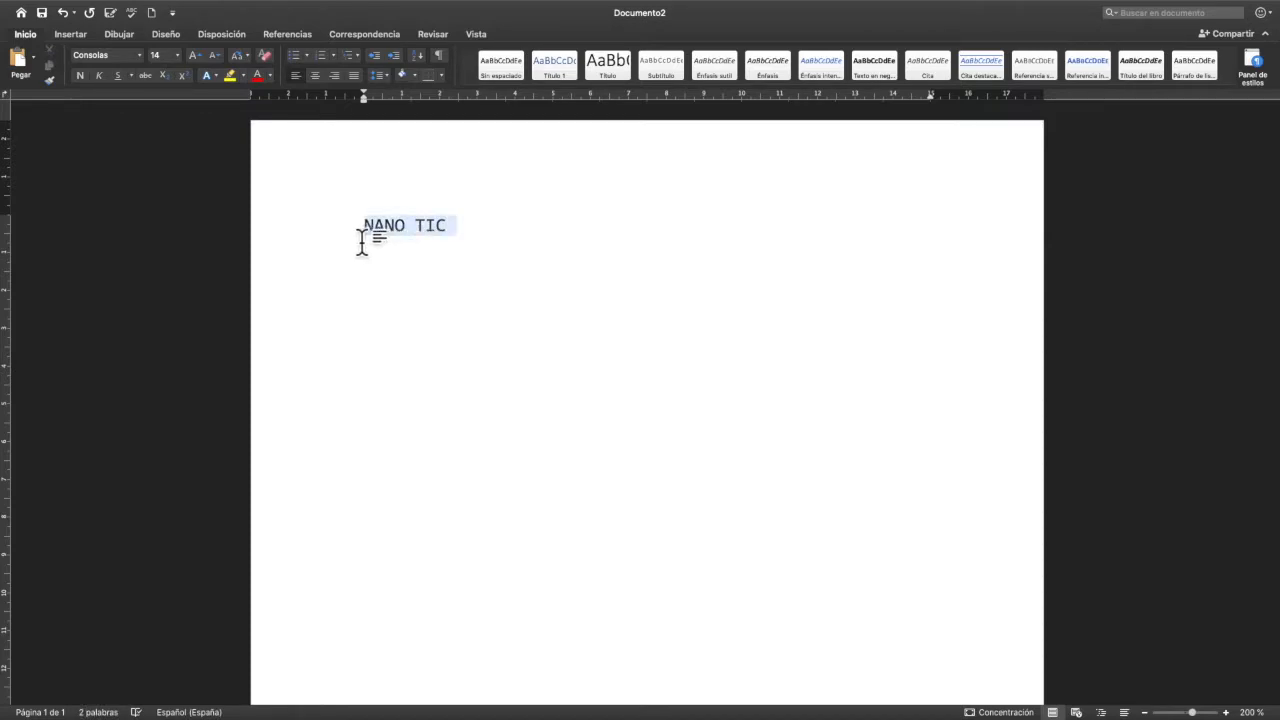
click(318, 78)
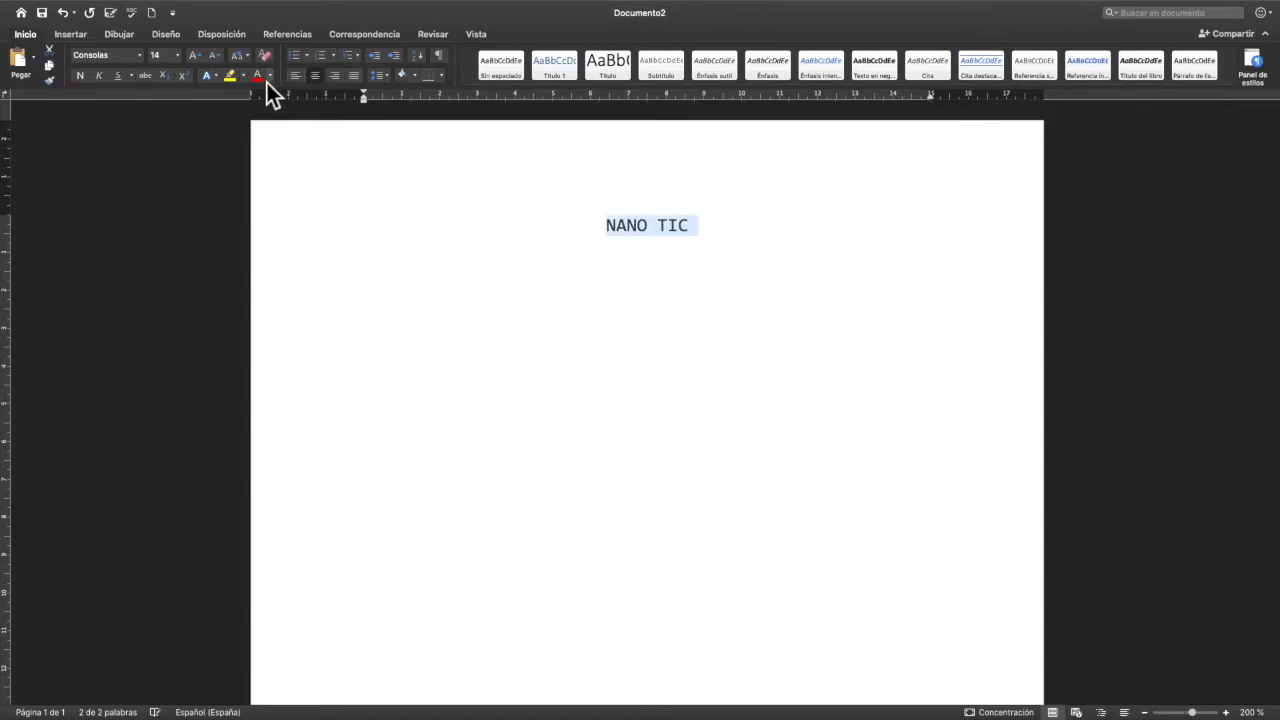
- Enlarge the selected title text to font size 110
click(200, 59)
click(200, 59)
click(200, 59)
click(200, 59)
click(200, 59)
click(200, 59)
click(200, 59)
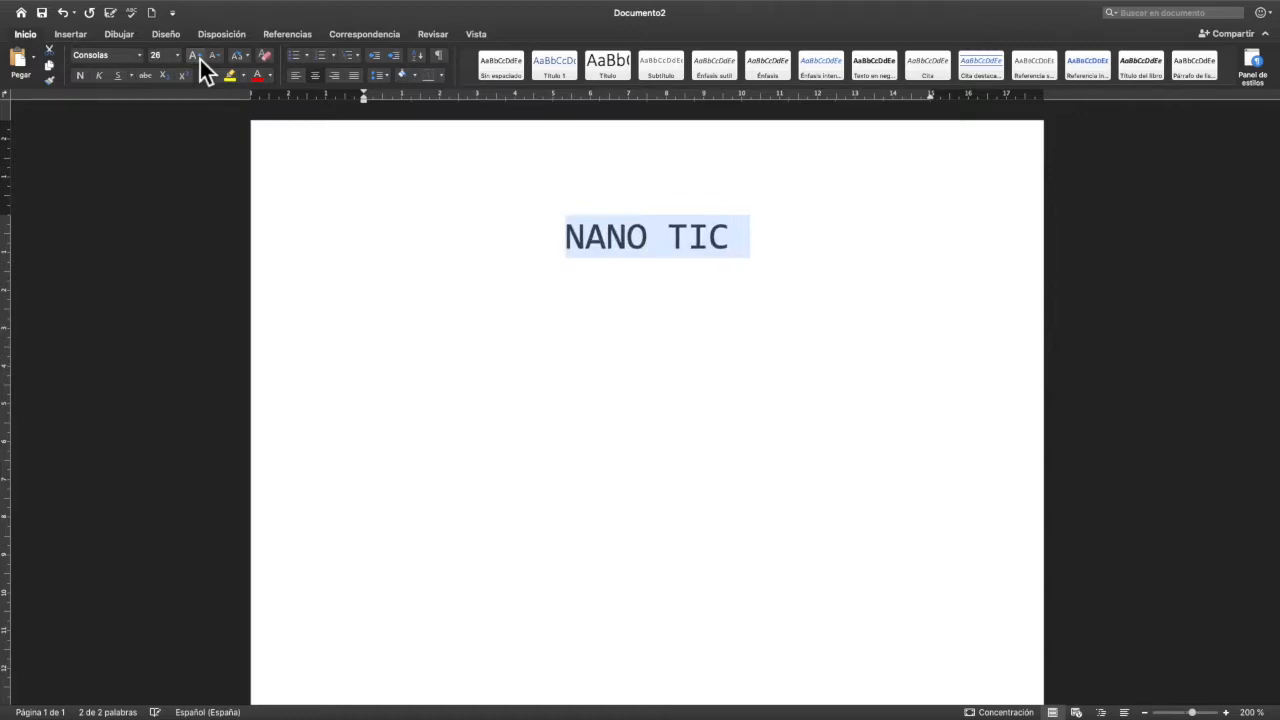
click(200, 59)
click(200, 59)
click(200, 59)
click(200, 59)
click(200, 59)
click(200, 59)
click(200, 59)
click(200, 59)
click(200, 59)
click(200, 59)
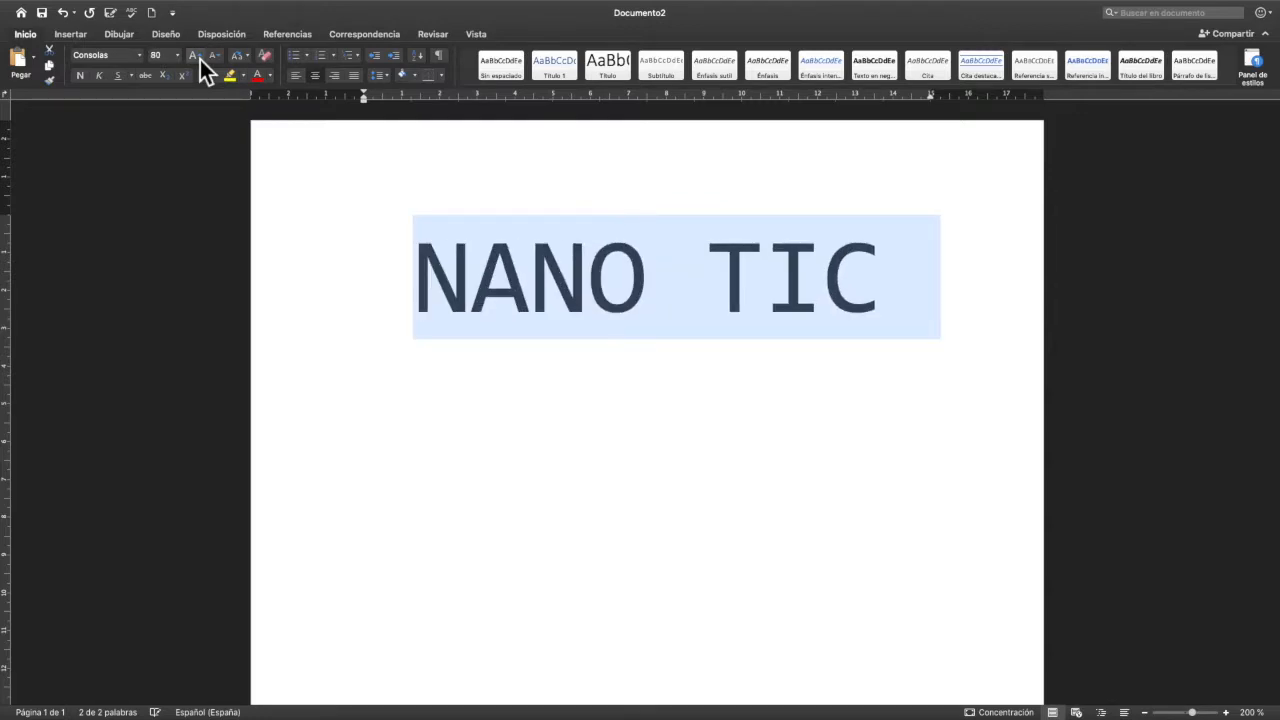
click(200, 59)
click(200, 59)
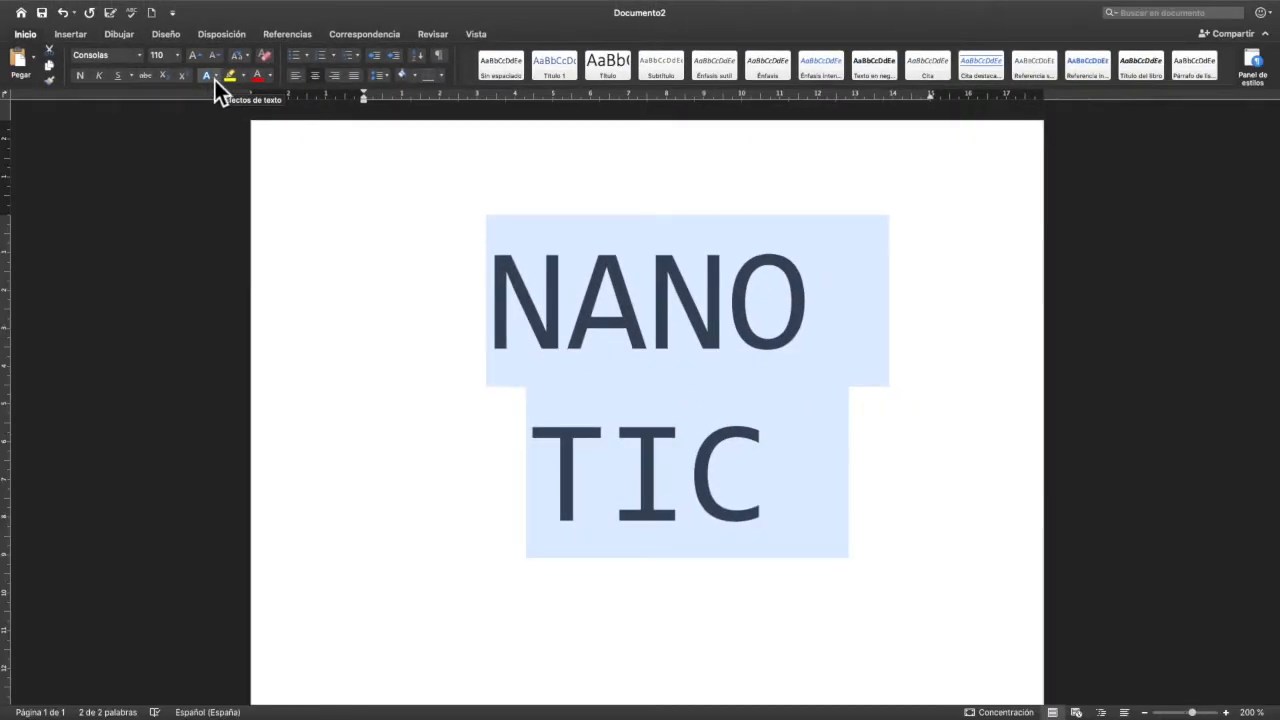
- Apply the solid gold preset text effect to the title and give its letters a black outline
click(218, 78)
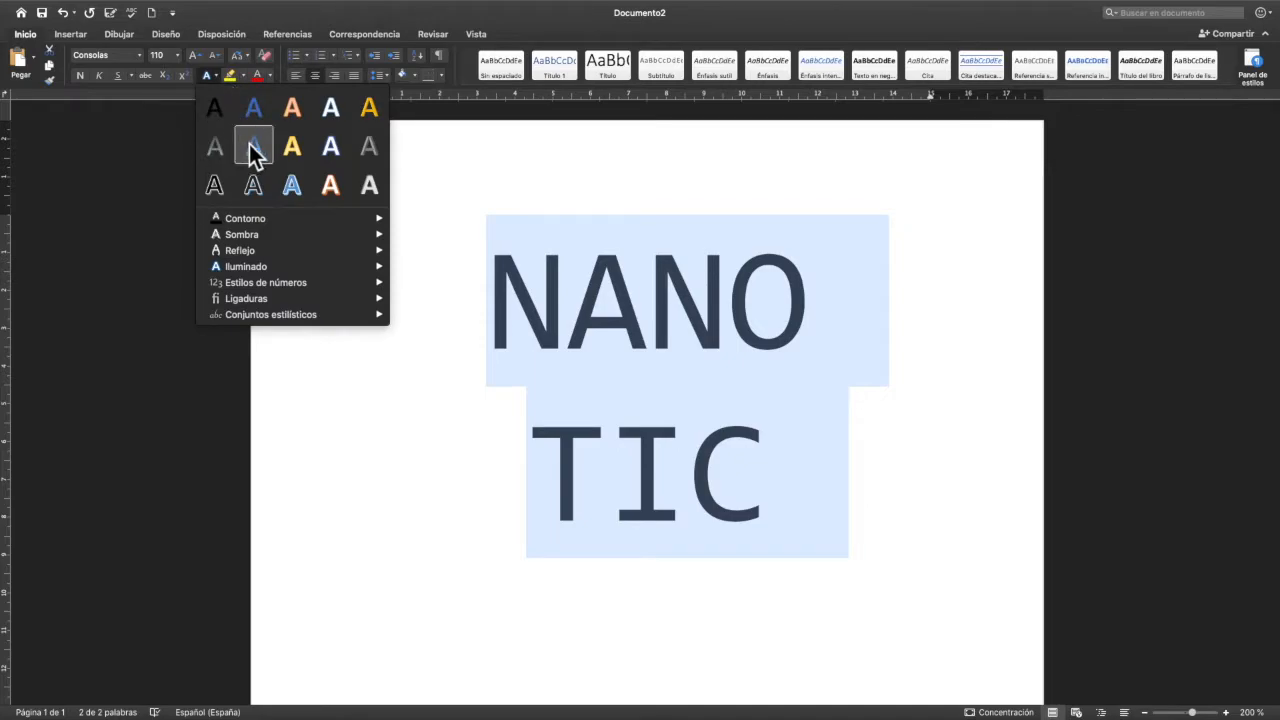
click(372, 110)
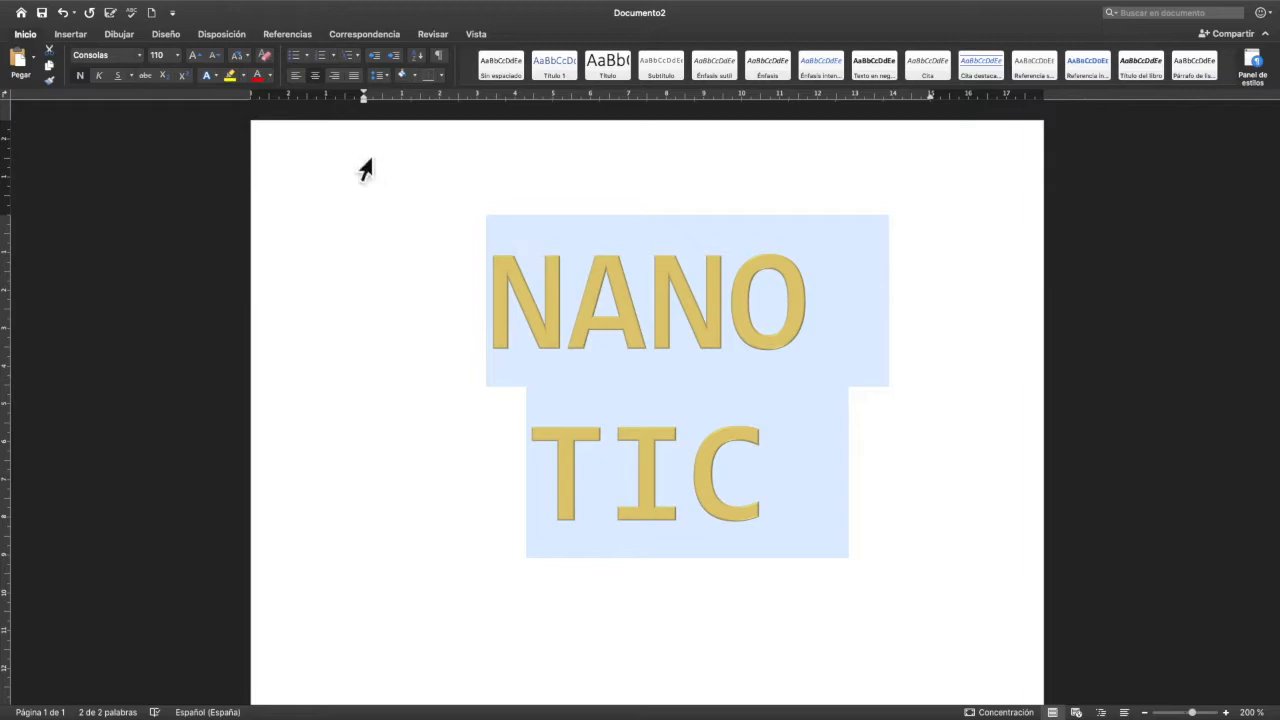
click(220, 78)
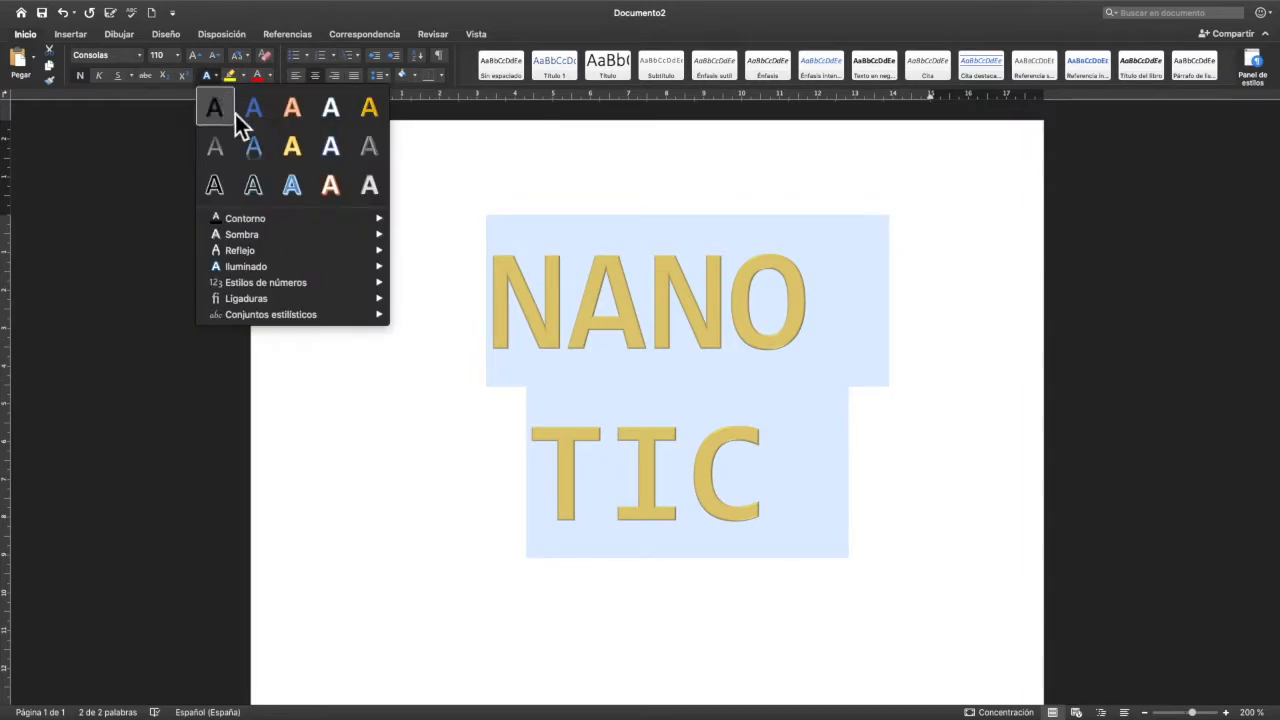
mouse_move(286, 221)
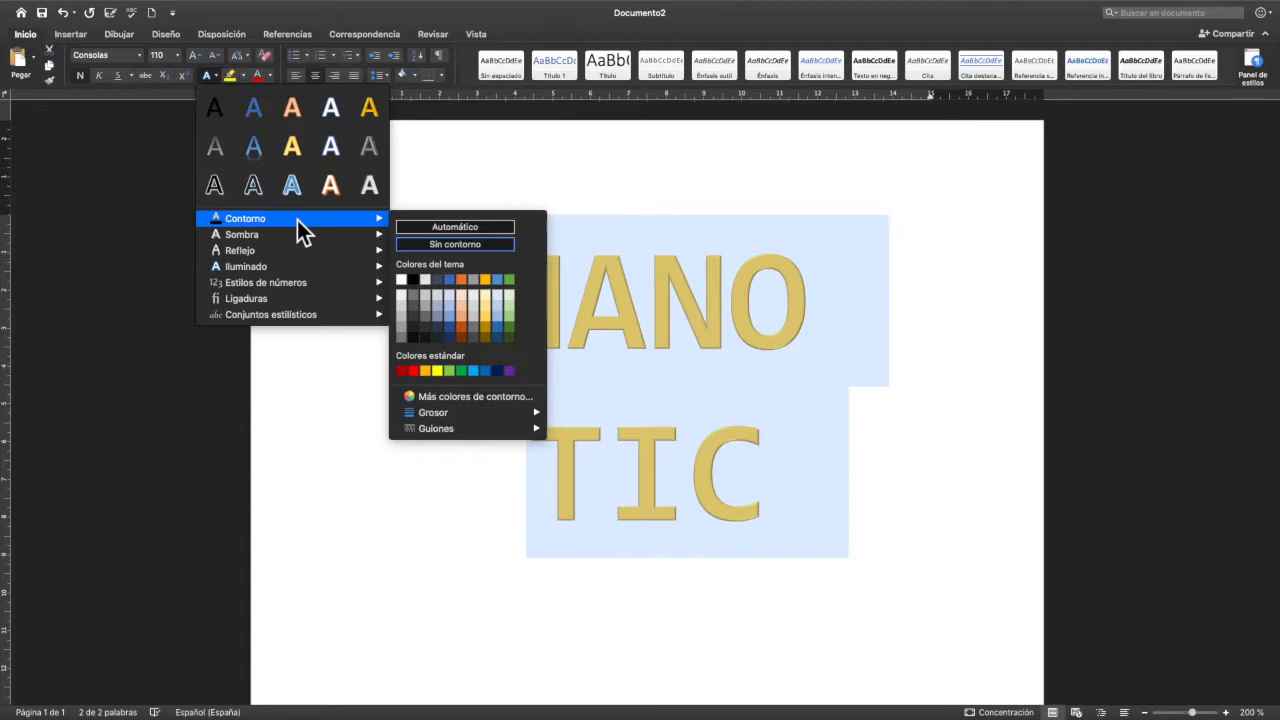
click(419, 285)
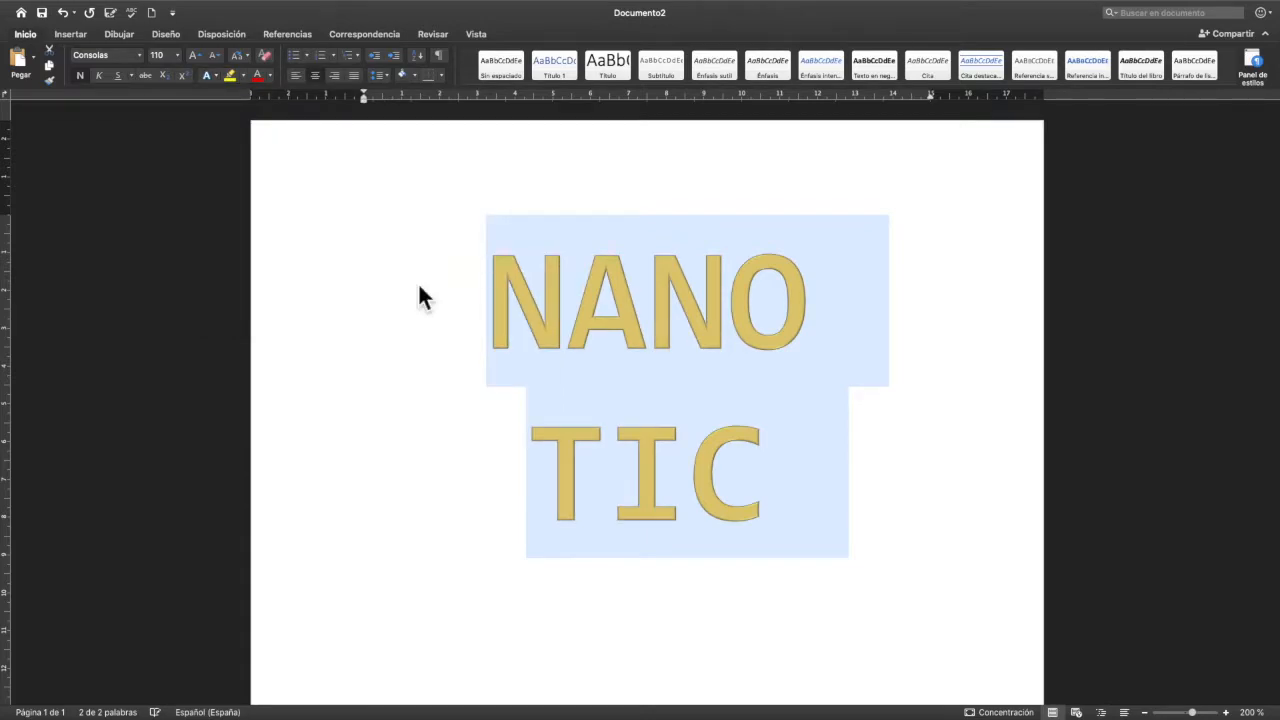
- Thicken the outline of the title letters to 2¼ pt and then raise it to 3 pt
click(215, 76)
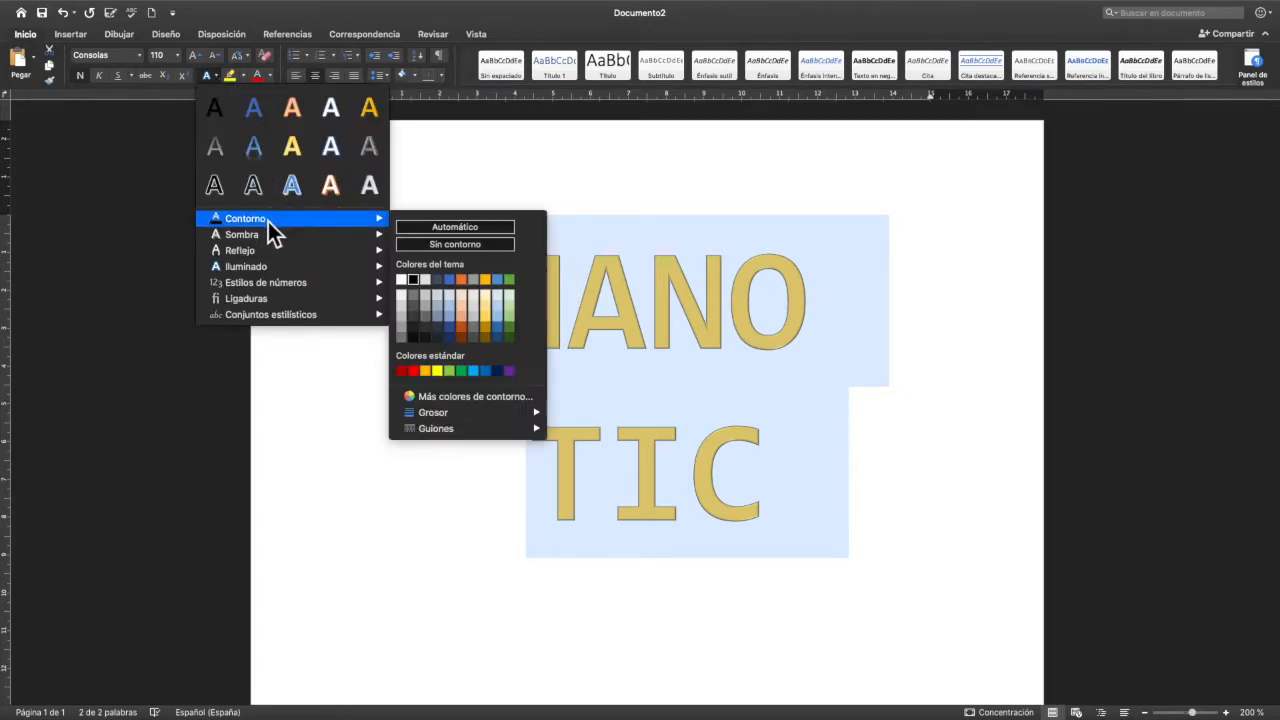
mouse_move(513, 419)
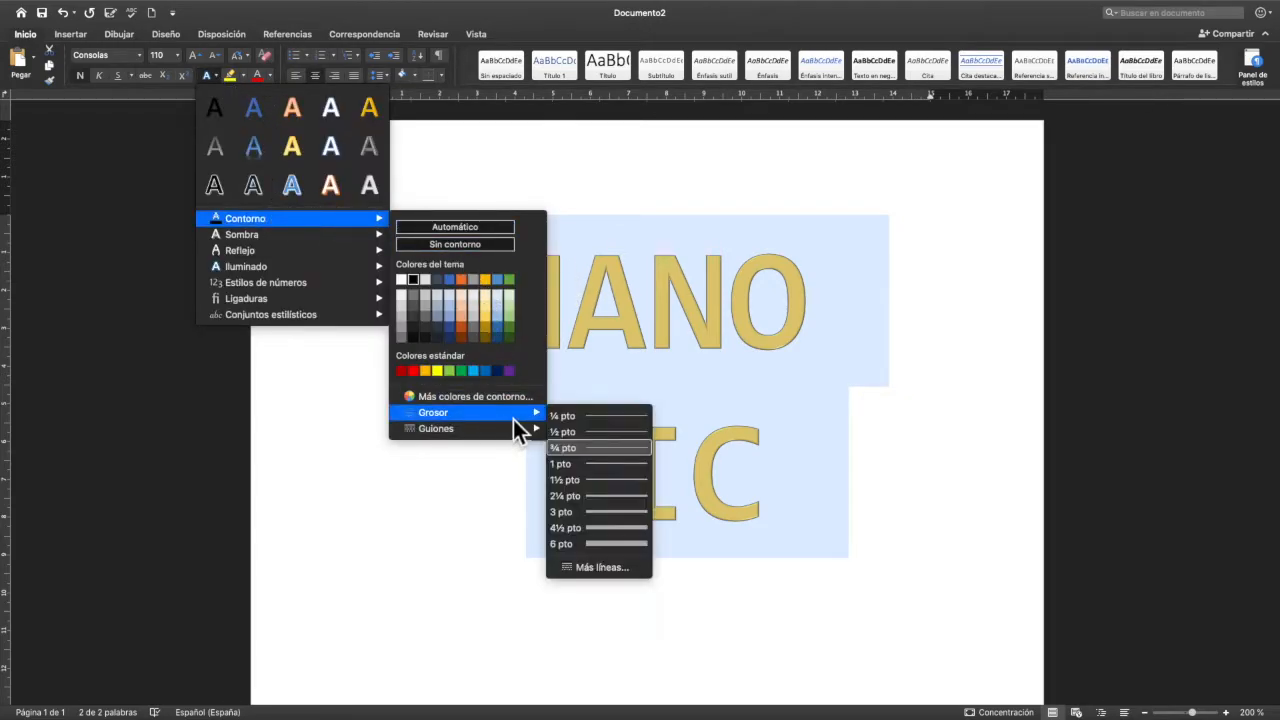
click(616, 498)
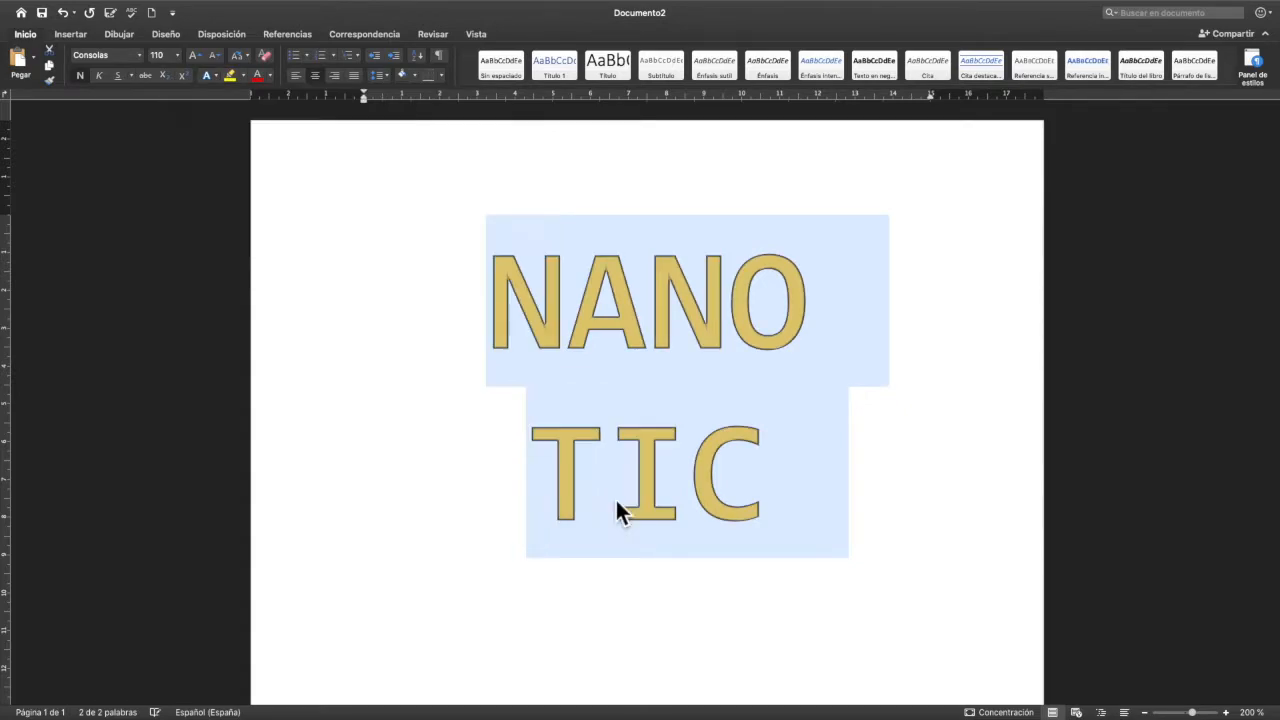
click(217, 77)
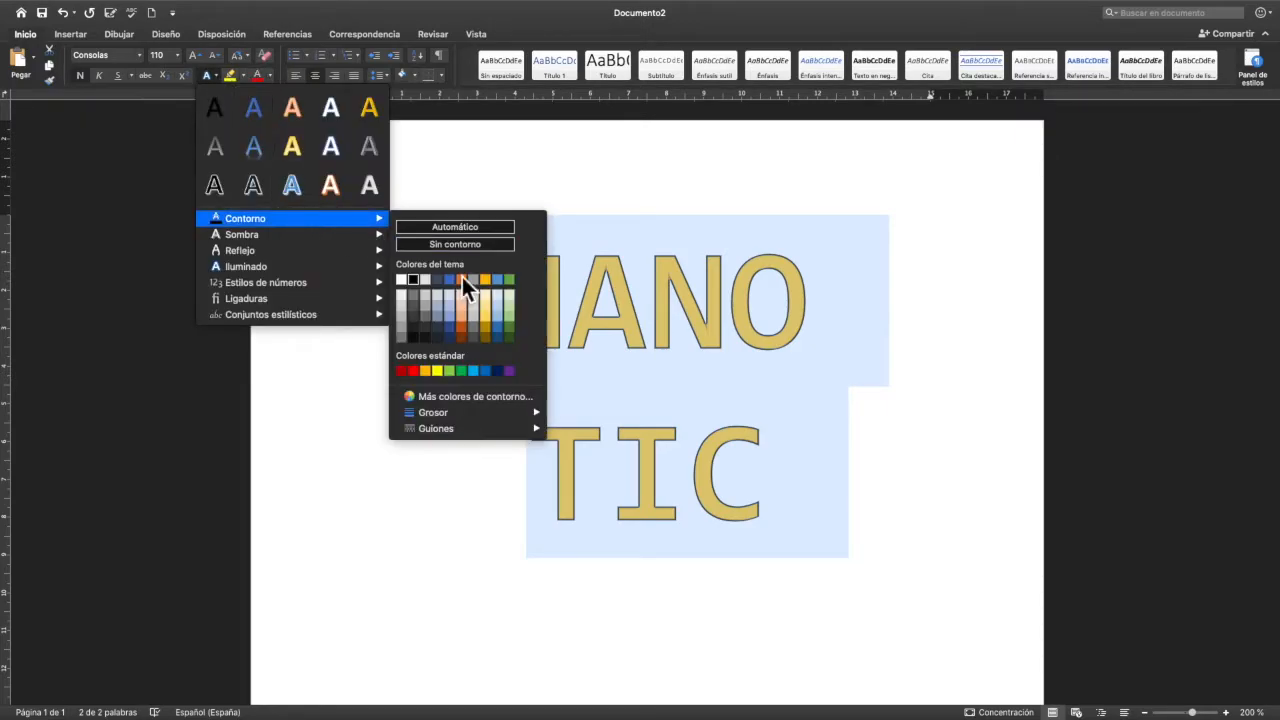
mouse_move(470, 412)
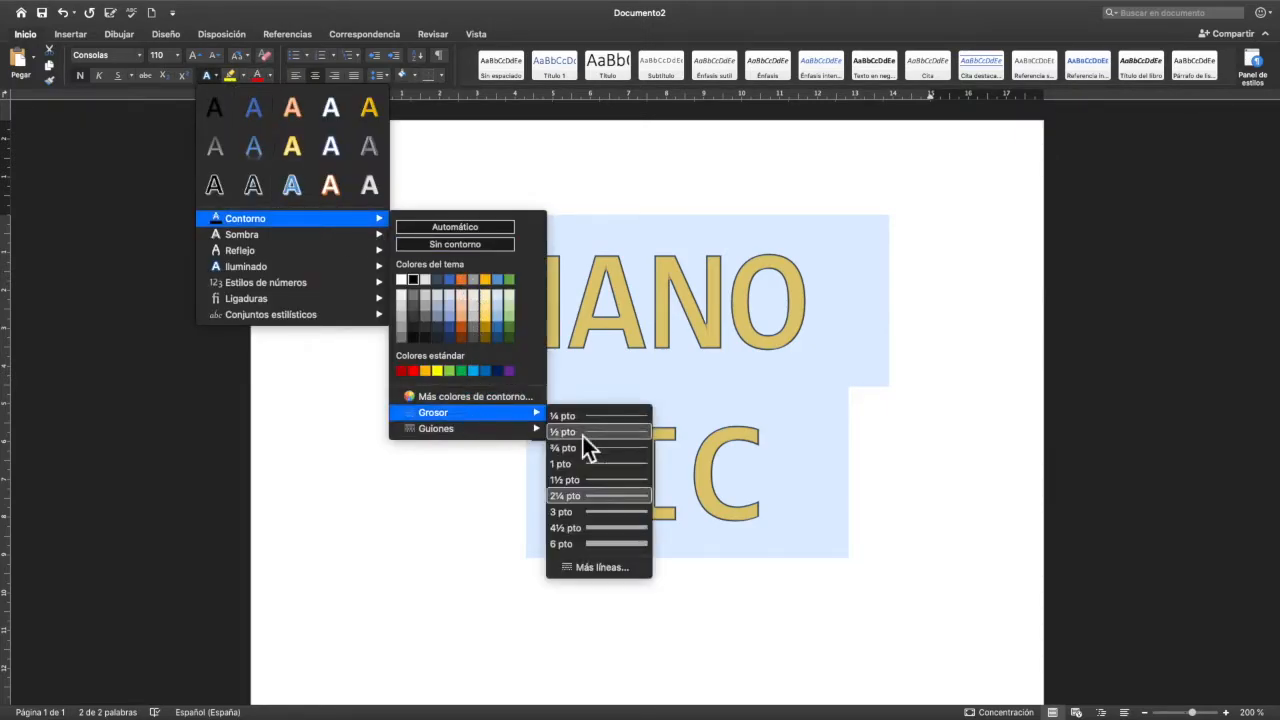
click(620, 512)
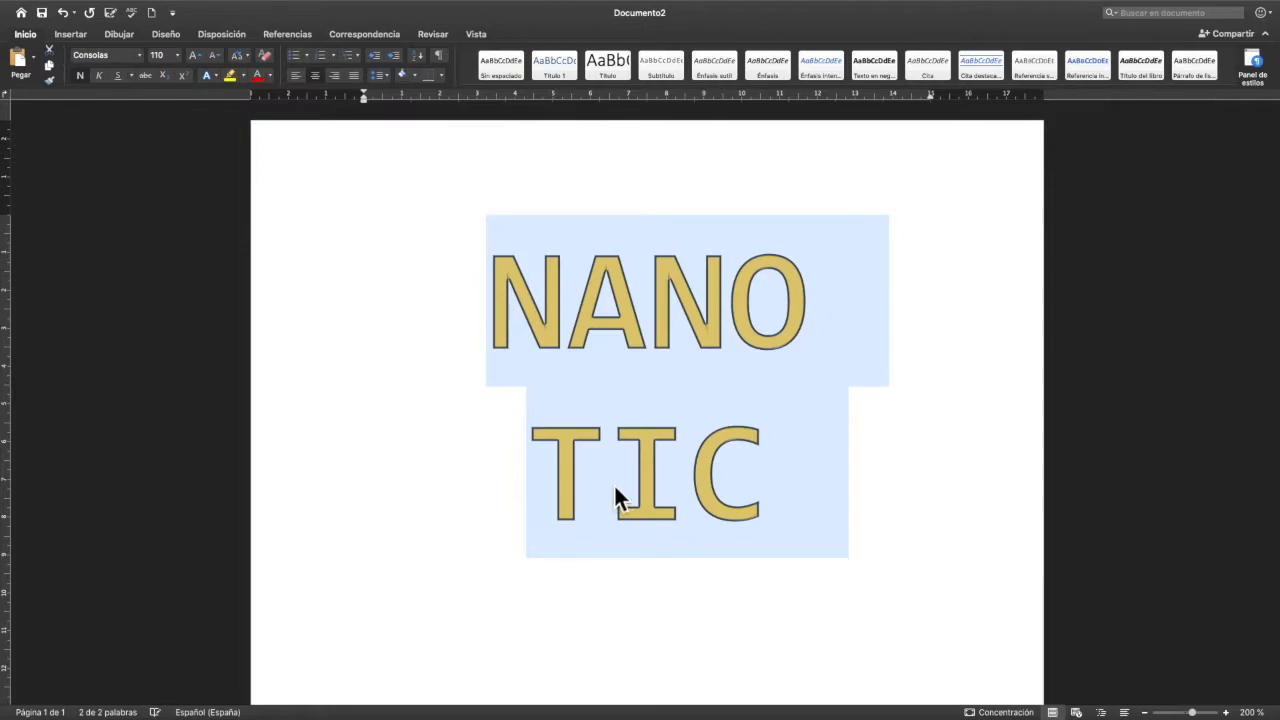
- Add the centred exterior shadow preset to the title text
click(219, 78)
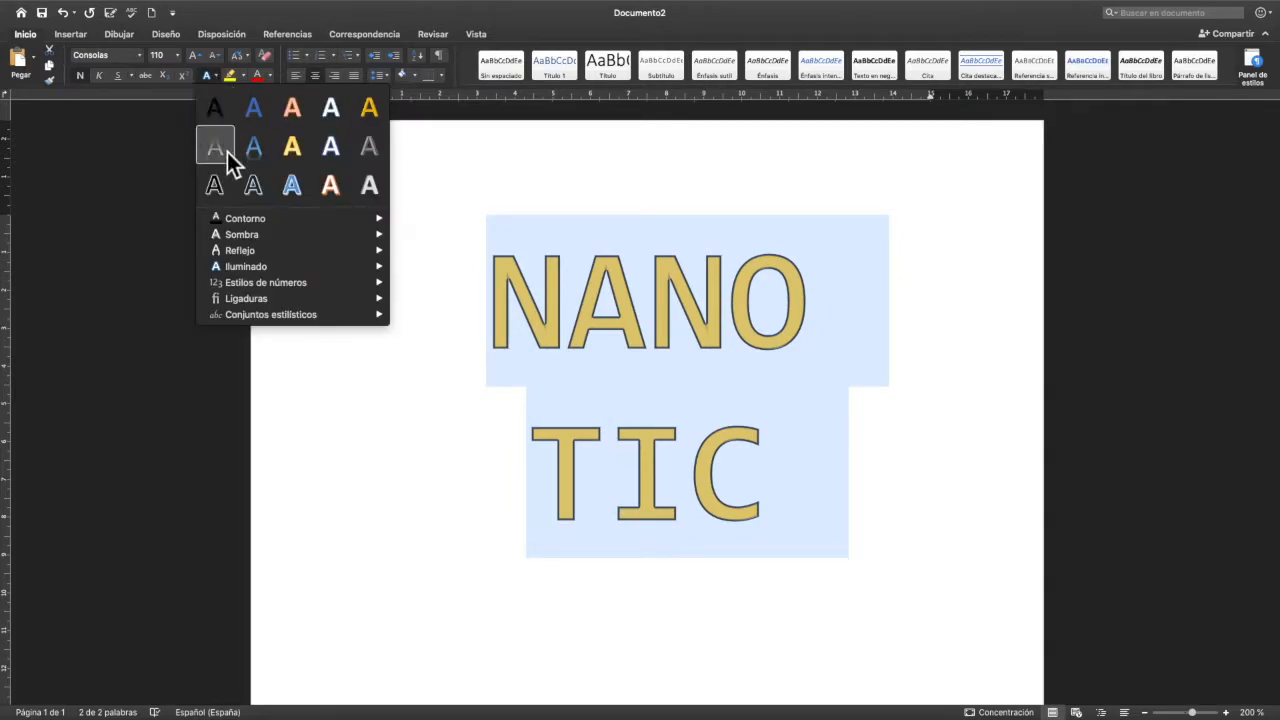
mouse_move(246, 244)
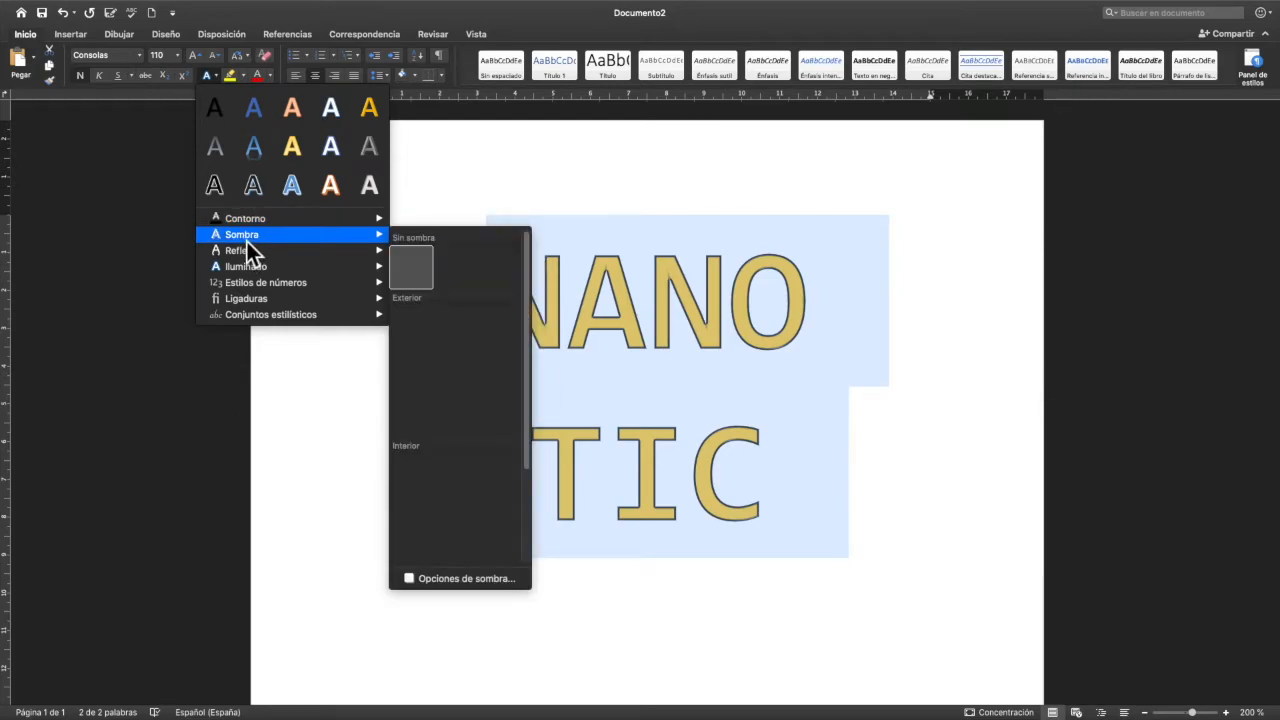
mouse_move(265, 272)
mouse_move(375, 252)
click(458, 368)
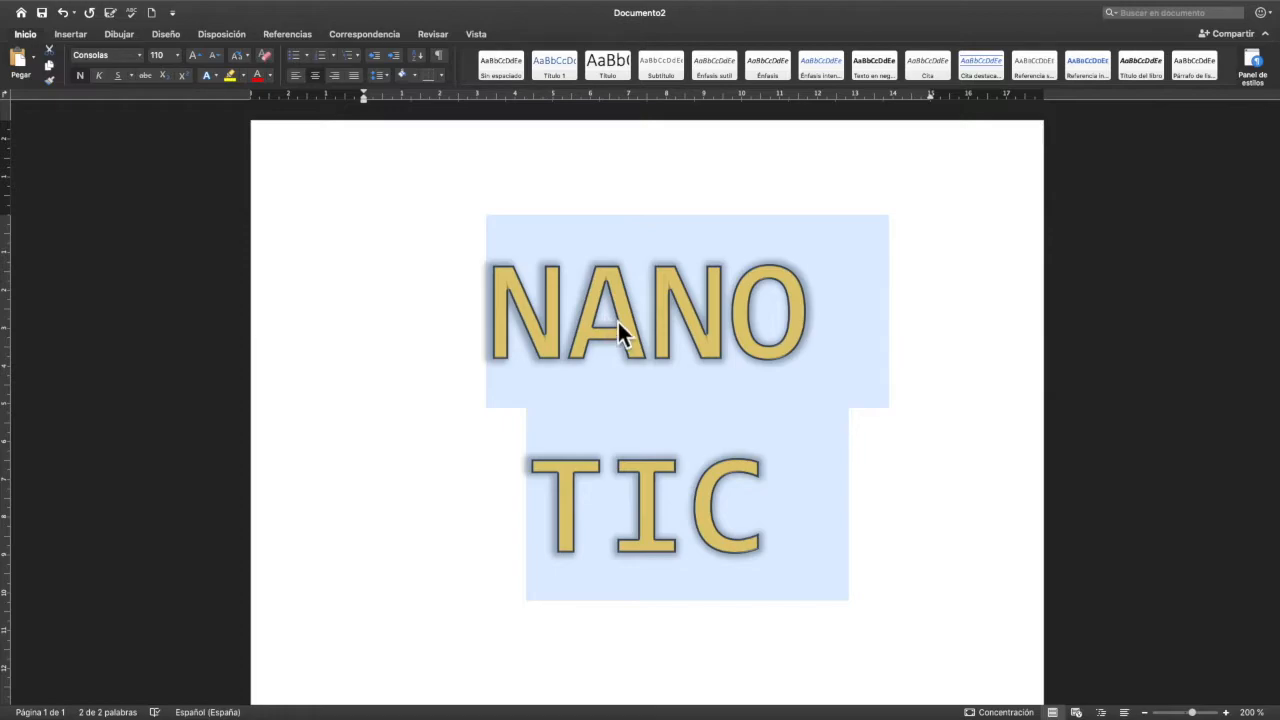
- Open the detailed shadow options for the title text
click(207, 75)
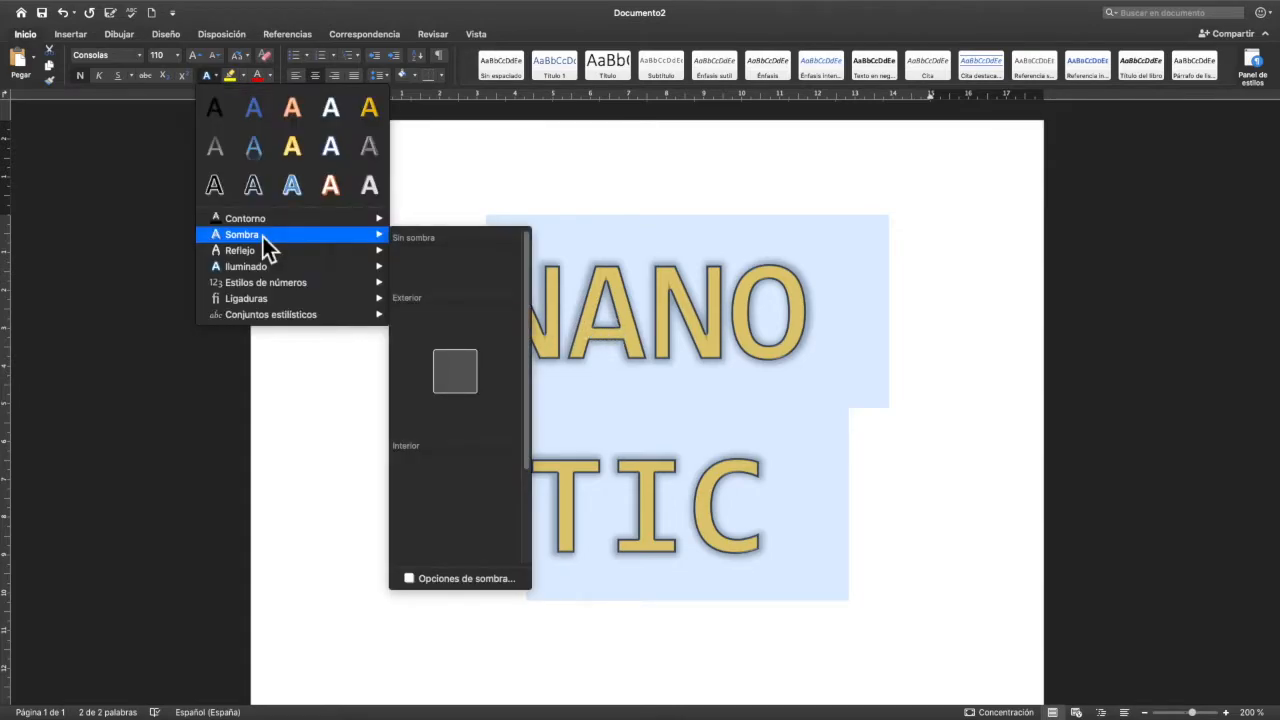
mouse_move(262, 272)
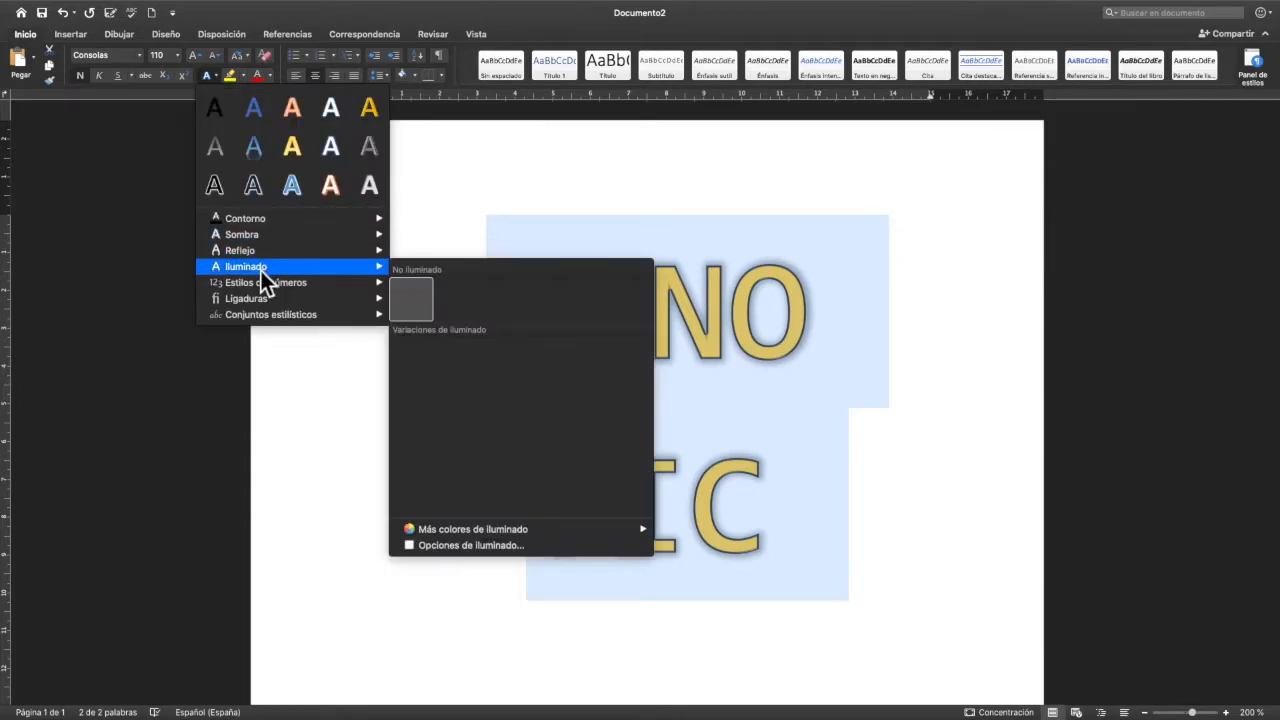
mouse_move(260, 242)
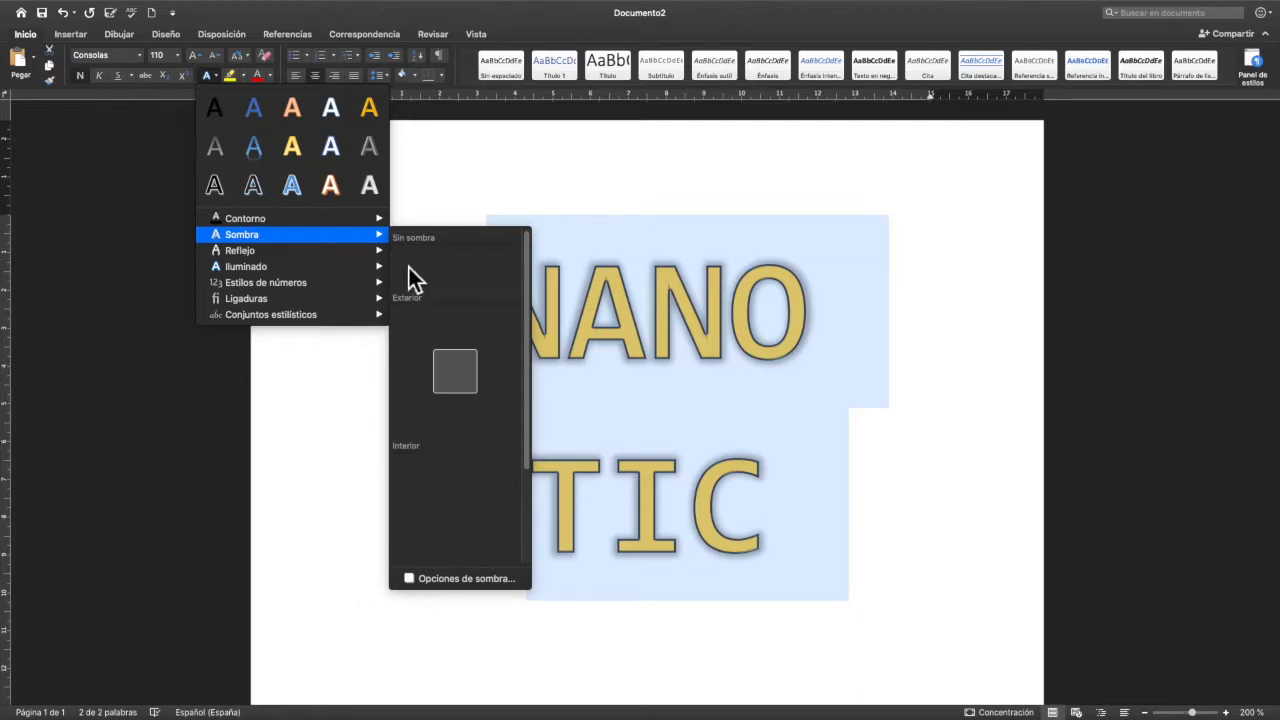
click(466, 579)
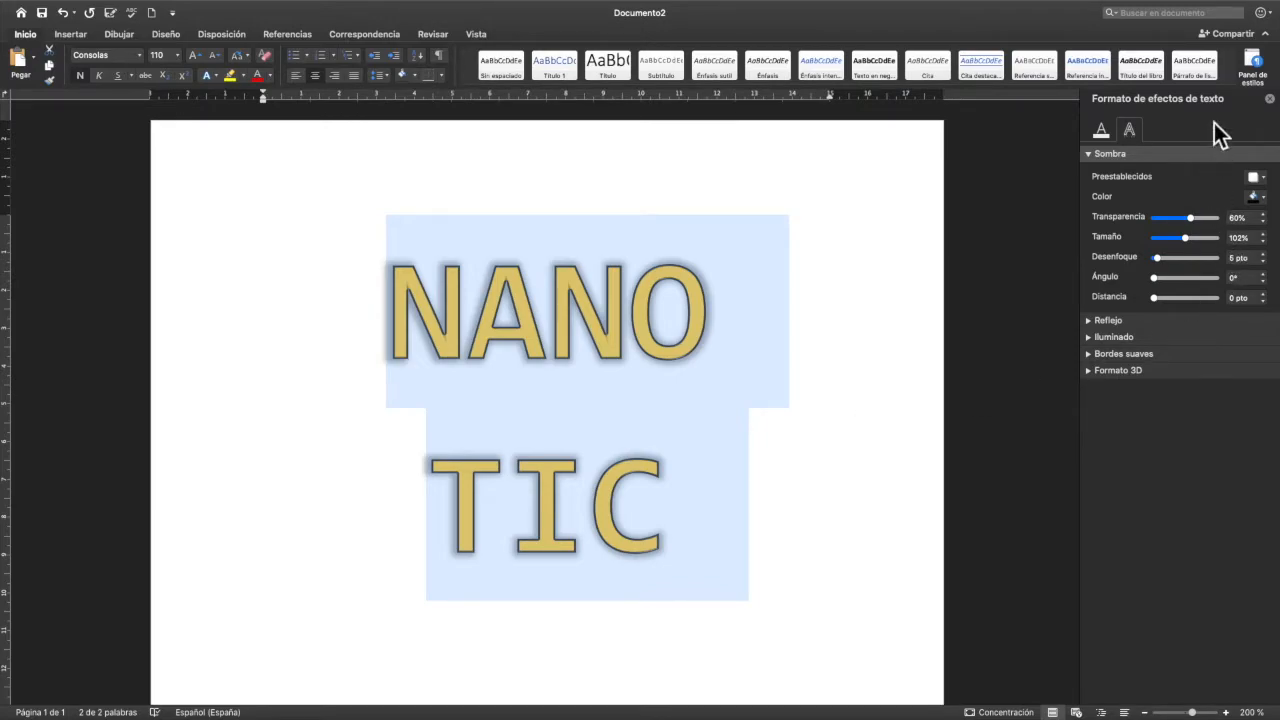
- Examine the available Reflejo and Iluminado settings among the text effect formatting options
click(1092, 157)
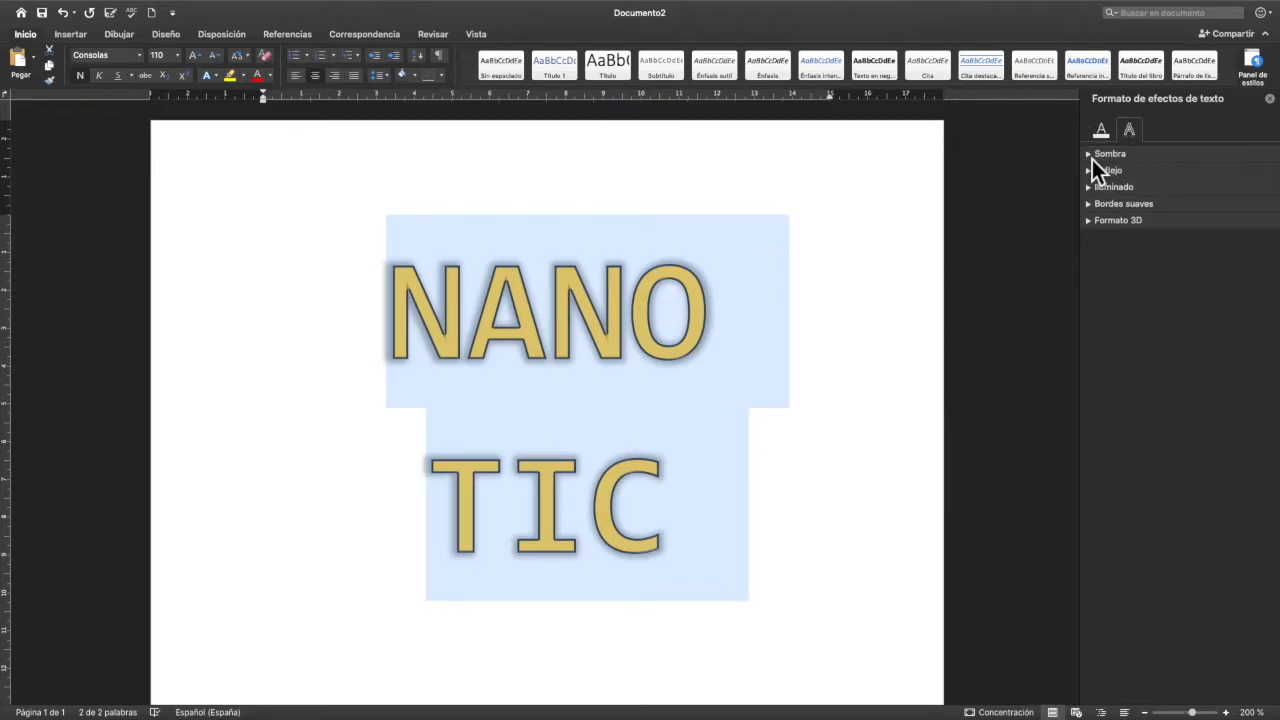
click(1091, 175)
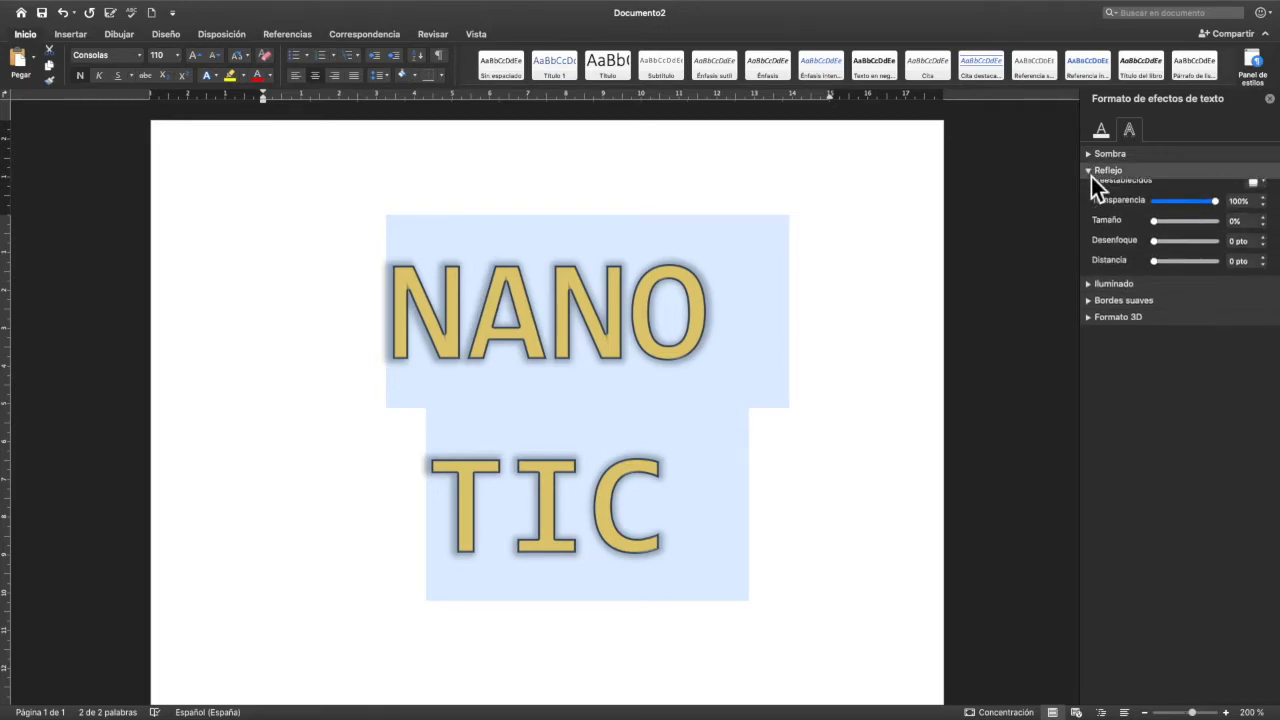
click(1093, 172)
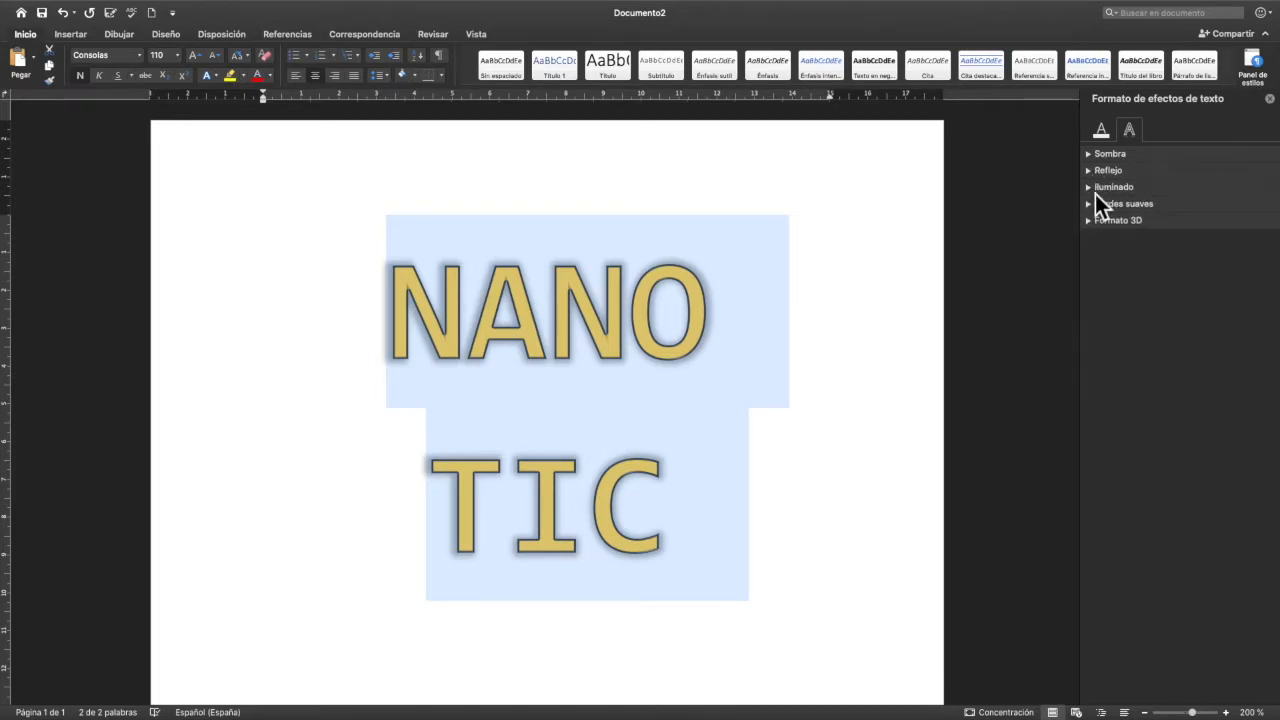
click(1090, 190)
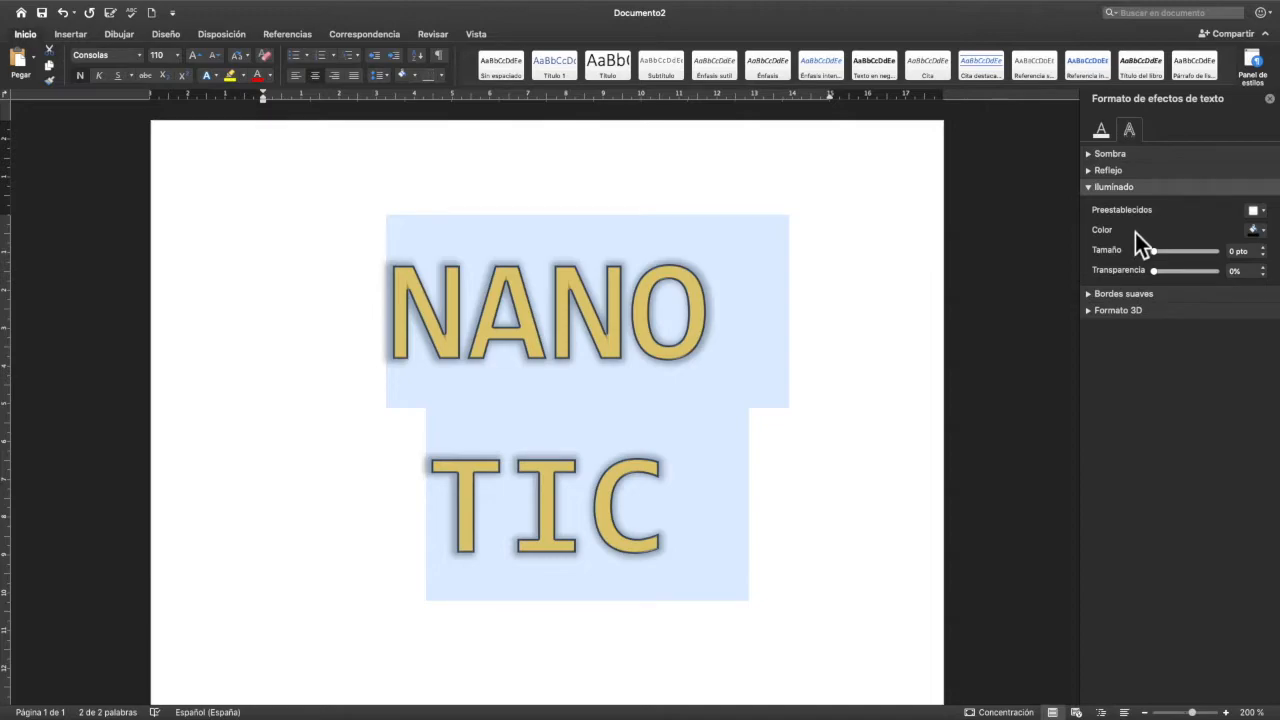
click(1091, 189)
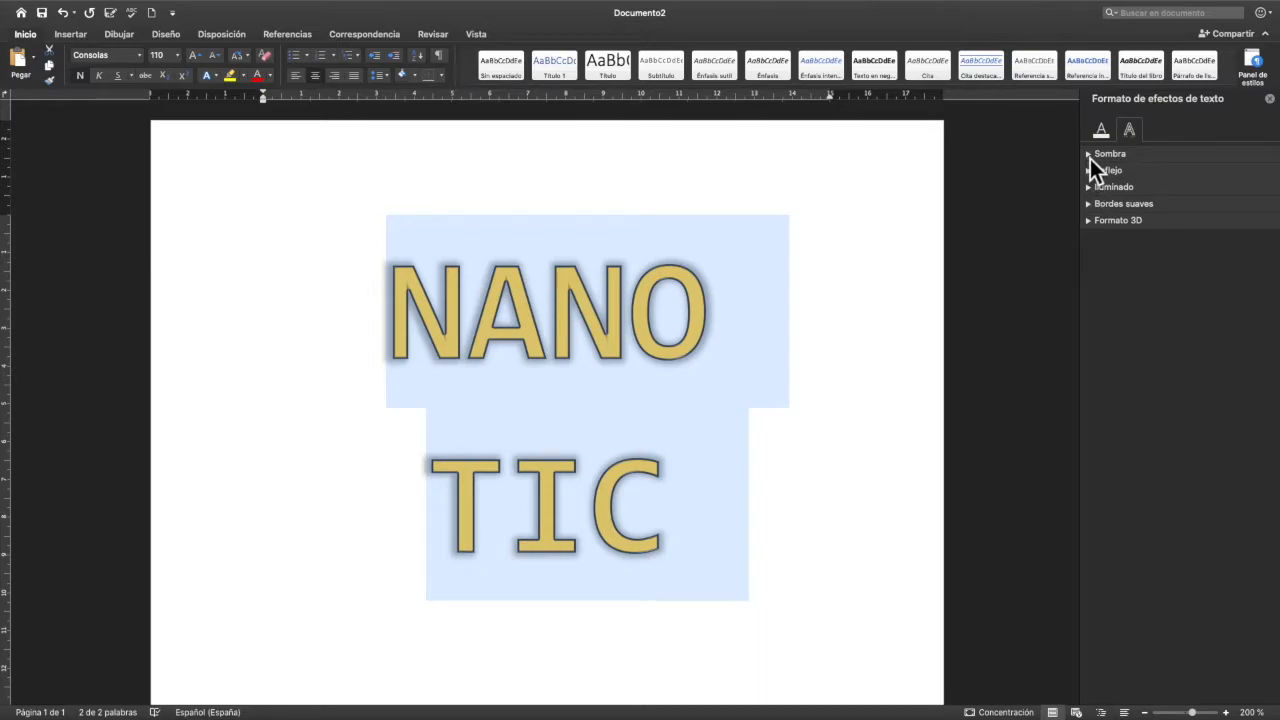
- Lower the transparency of the title's shadow to 20%
click(1089, 155)
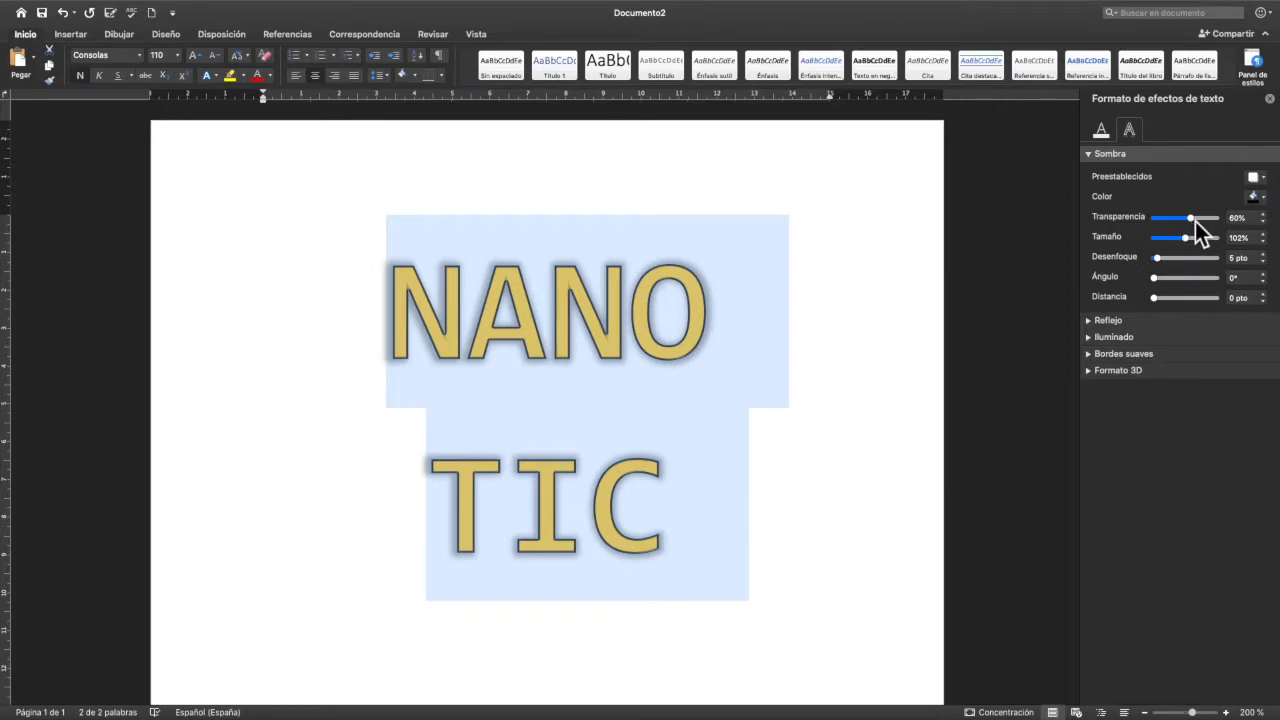
drag(1190, 221, 1163, 231)
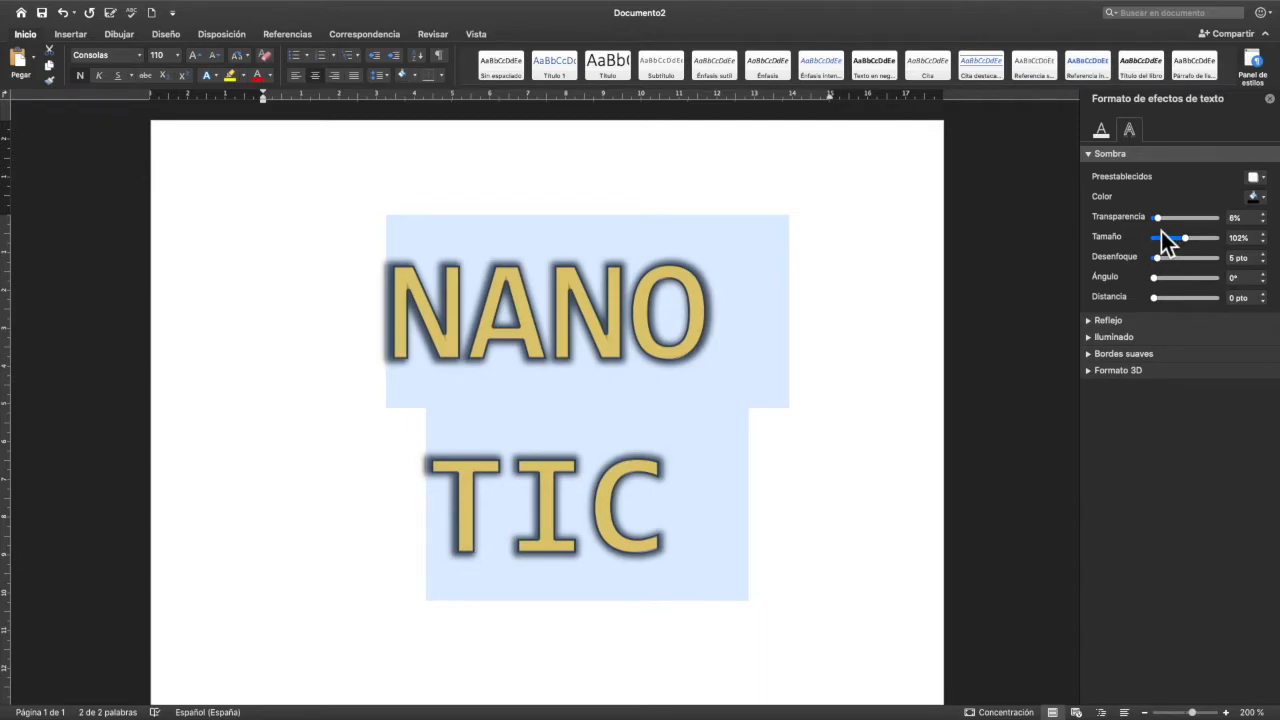
mouse_move(1163, 232)
mouse_down()
mouse_move(1213, 231)
mouse_move(1155, 236)
mouse_move(1171, 238)
mouse_up()
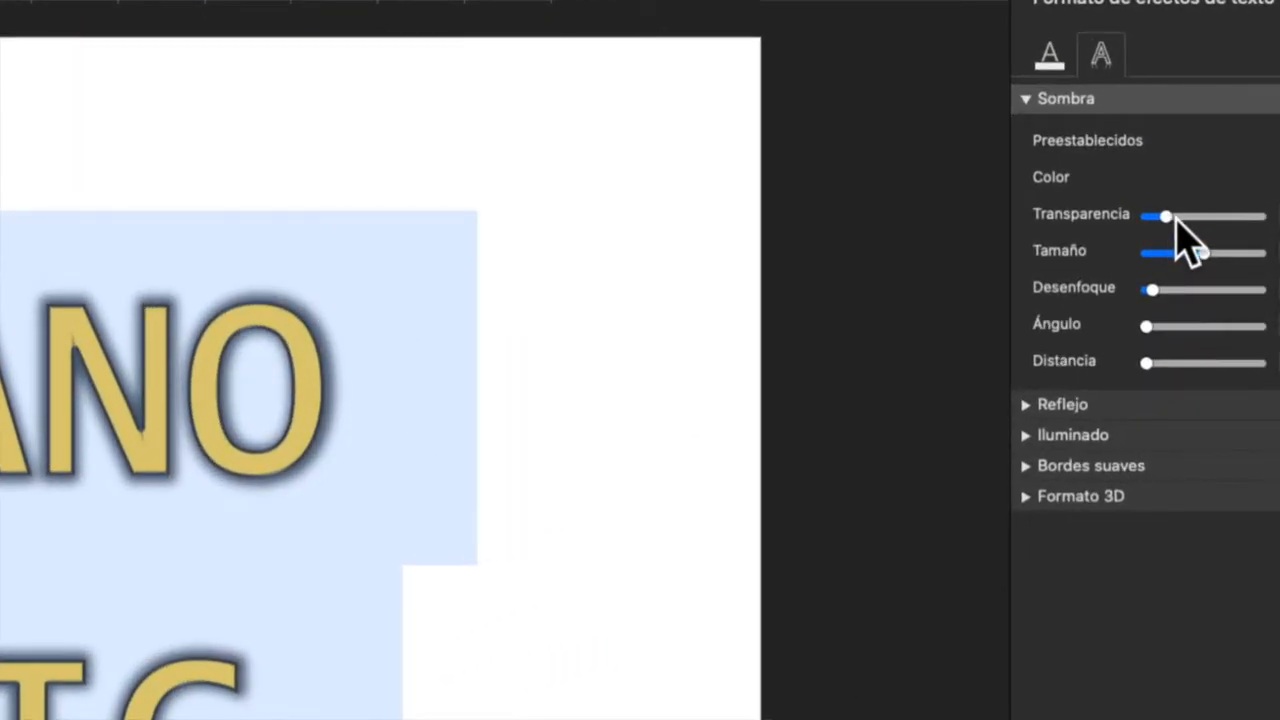
mouse_move(1176, 222)
mouse_down()
mouse_move(1190, 220)
mouse_move(1158, 219)
mouse_move(1174, 226)
mouse_up()
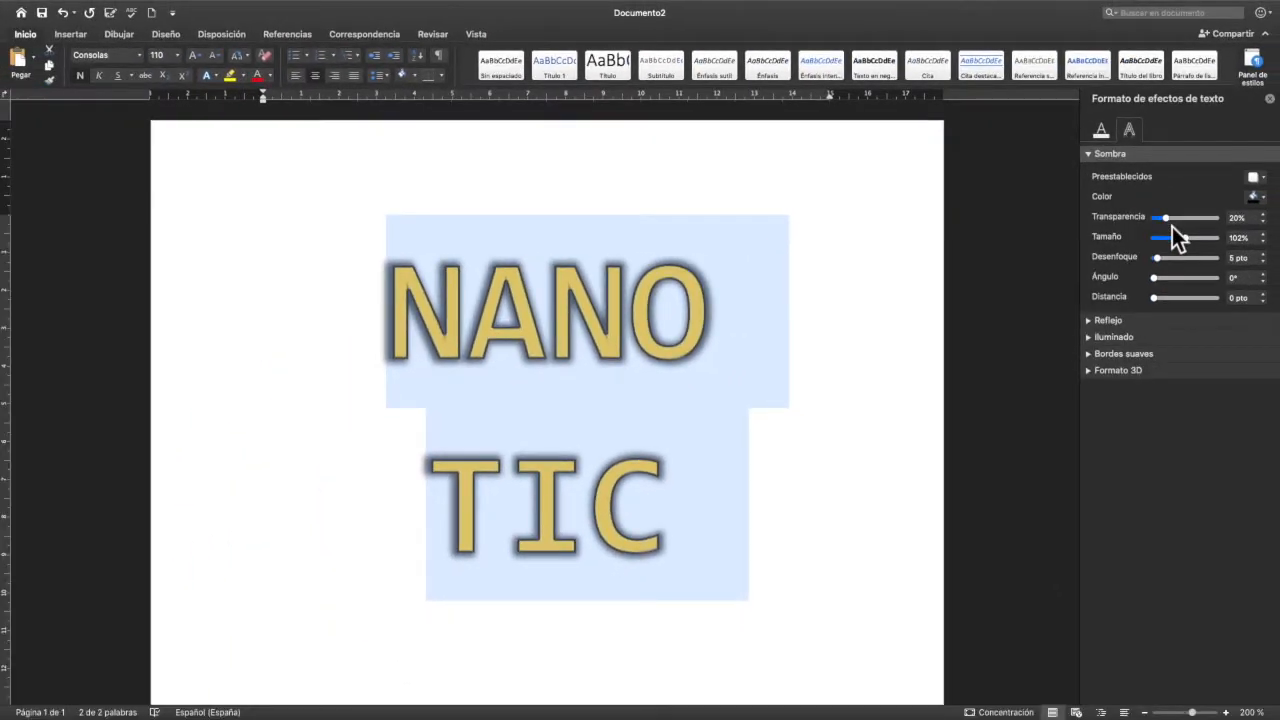
- Try lower transparency values for the title's shadow and set it back to 20%
click(1247, 219)
click(1266, 224)
click(1266, 224)
click(1265, 223)
click(1265, 223)
click(1265, 223)
click(1265, 222)
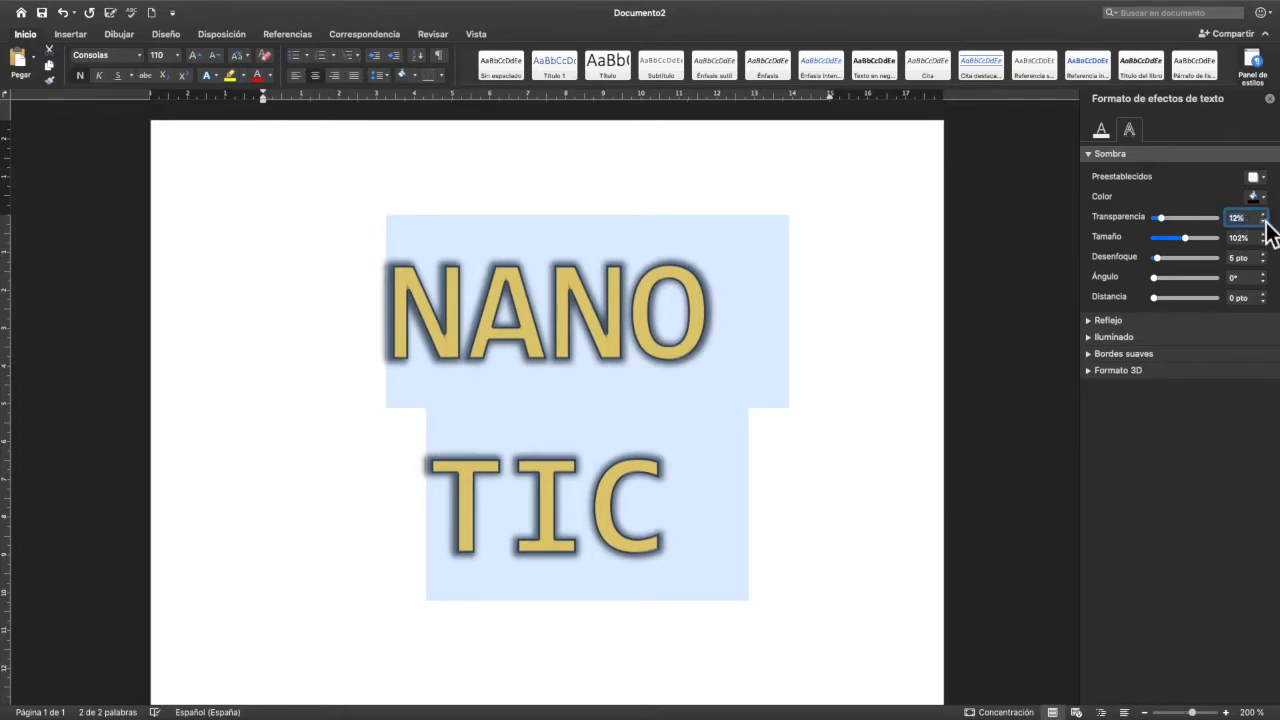
click(1265, 223)
click(1265, 223)
text(20)
key(Return)
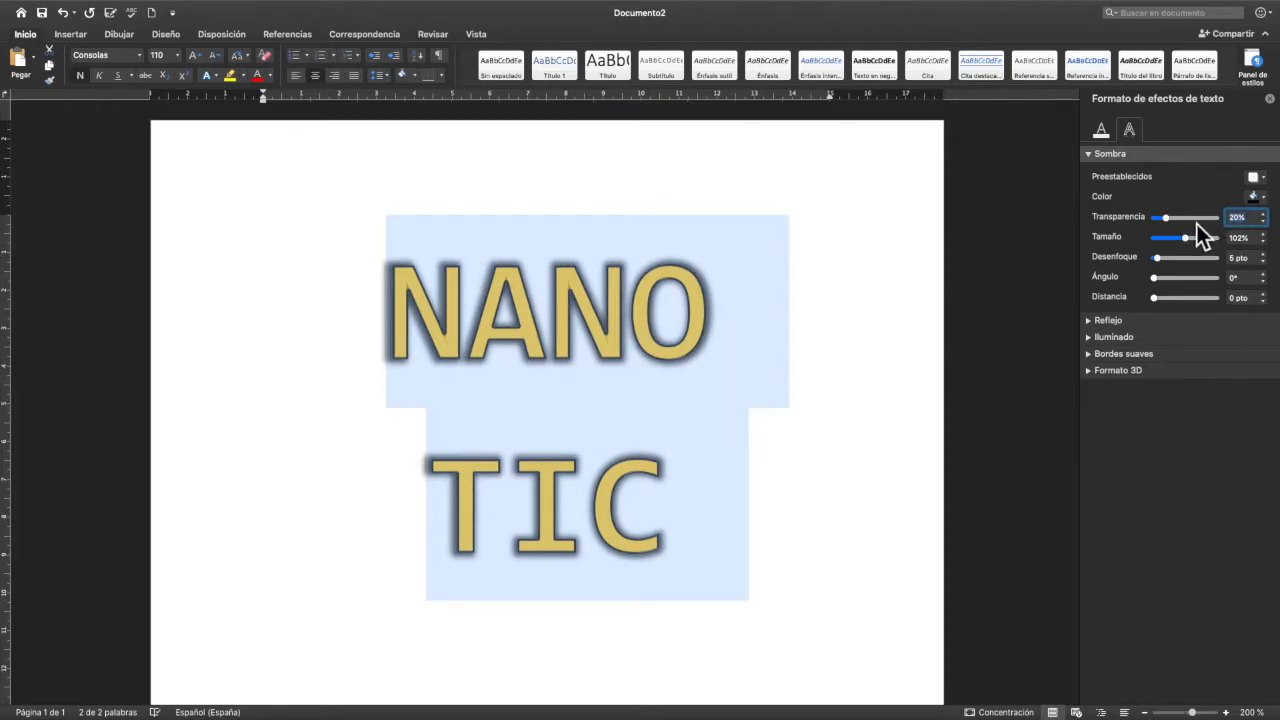
- Set the title shadow's transparency to 10% and enlarge its size to about 128%
text(10)
key(Return)
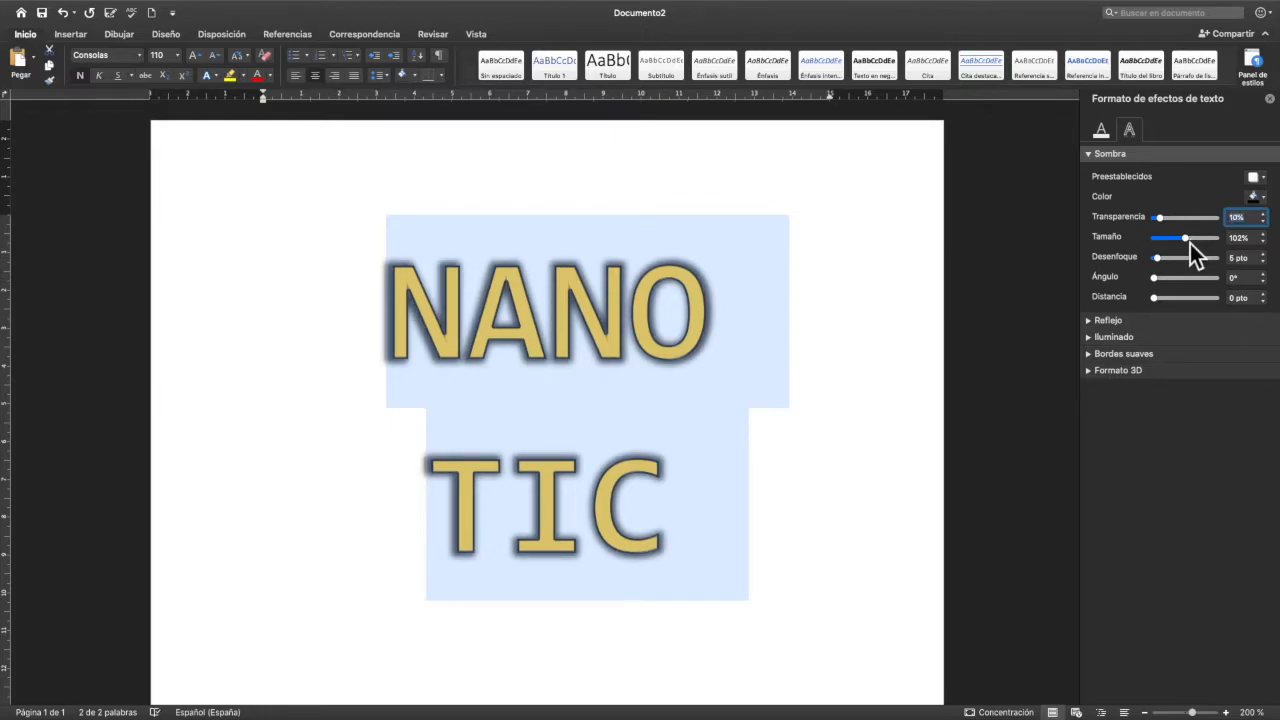
drag(1190, 243, 1200, 250)
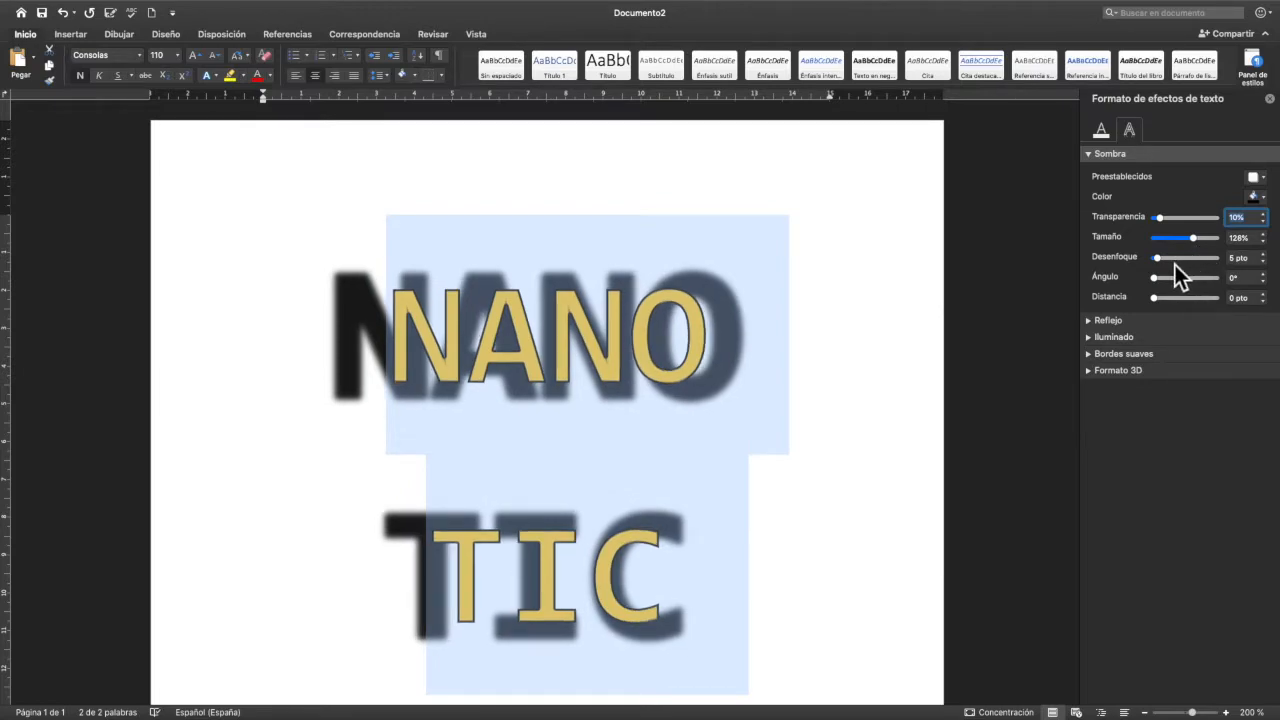
- Set the title shadow's blur to 0 pt, its angle to about 244° and its distance to about 56 pt
mouse_move(1165, 263)
mouse_down()
mouse_move(1195, 264)
mouse_move(1156, 267)
mouse_up()
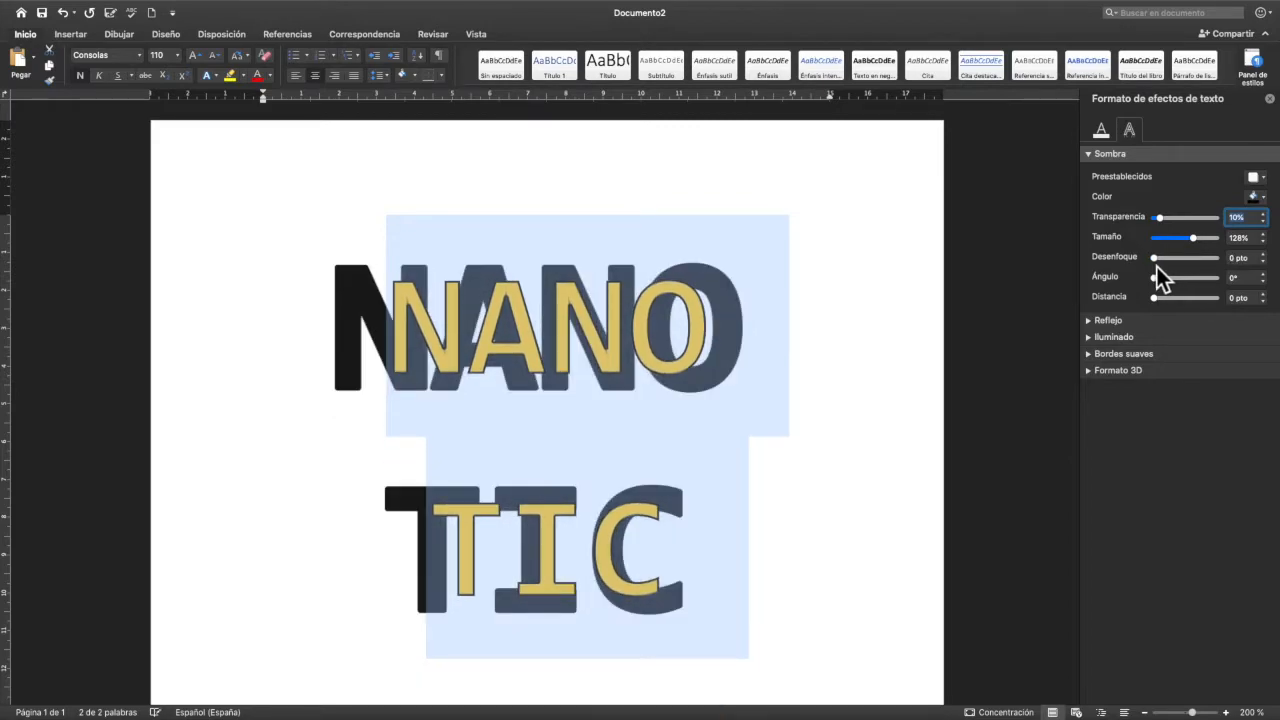
mouse_move(1160, 283)
mouse_down()
mouse_move(1201, 282)
mouse_move(1155, 283)
mouse_up()
mouse_move(1166, 305)
mouse_down()
mouse_move(1183, 304)
mouse_move(1153, 306)
mouse_move(1200, 306)
mouse_move(1160, 307)
mouse_move(1203, 285)
mouse_move(1167, 302)
mouse_move(1179, 302)
mouse_up()
scroll(1035, 302, down, 4)
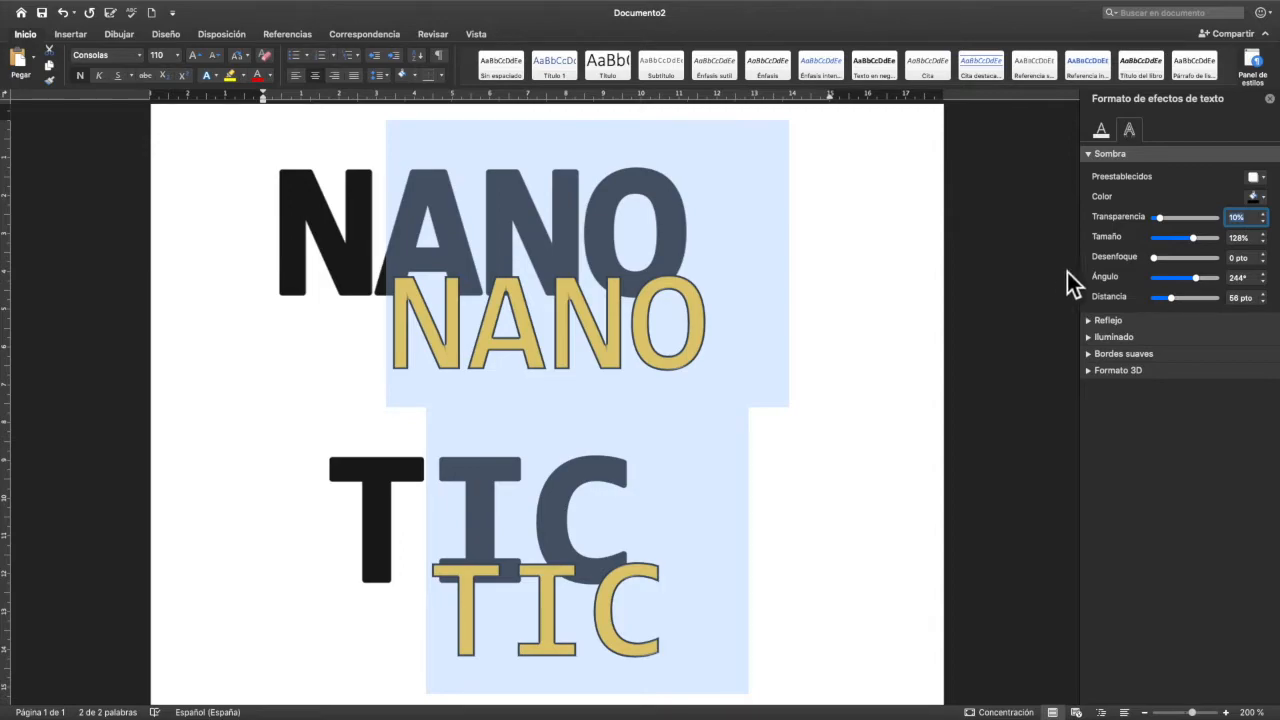
- Apply the preset reflection variation with 50% transparency, 50% size and 2 pt distance to the title
click(1093, 157)
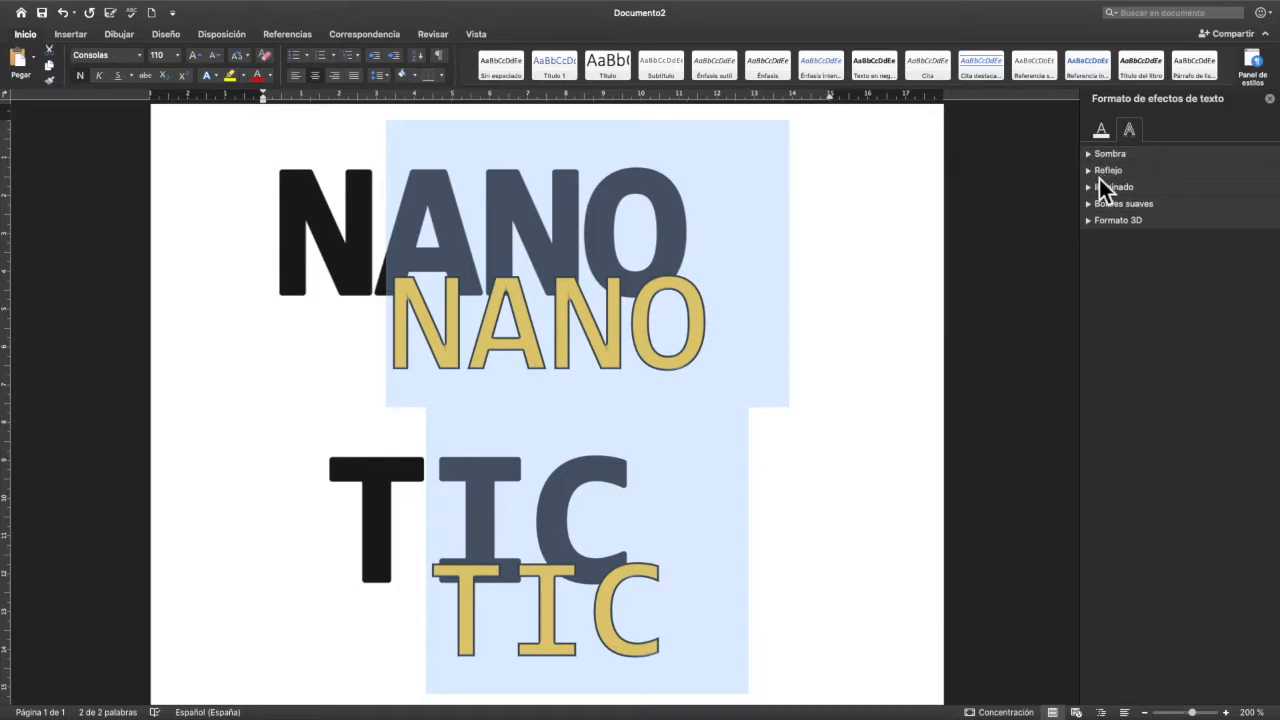
click(1092, 177)
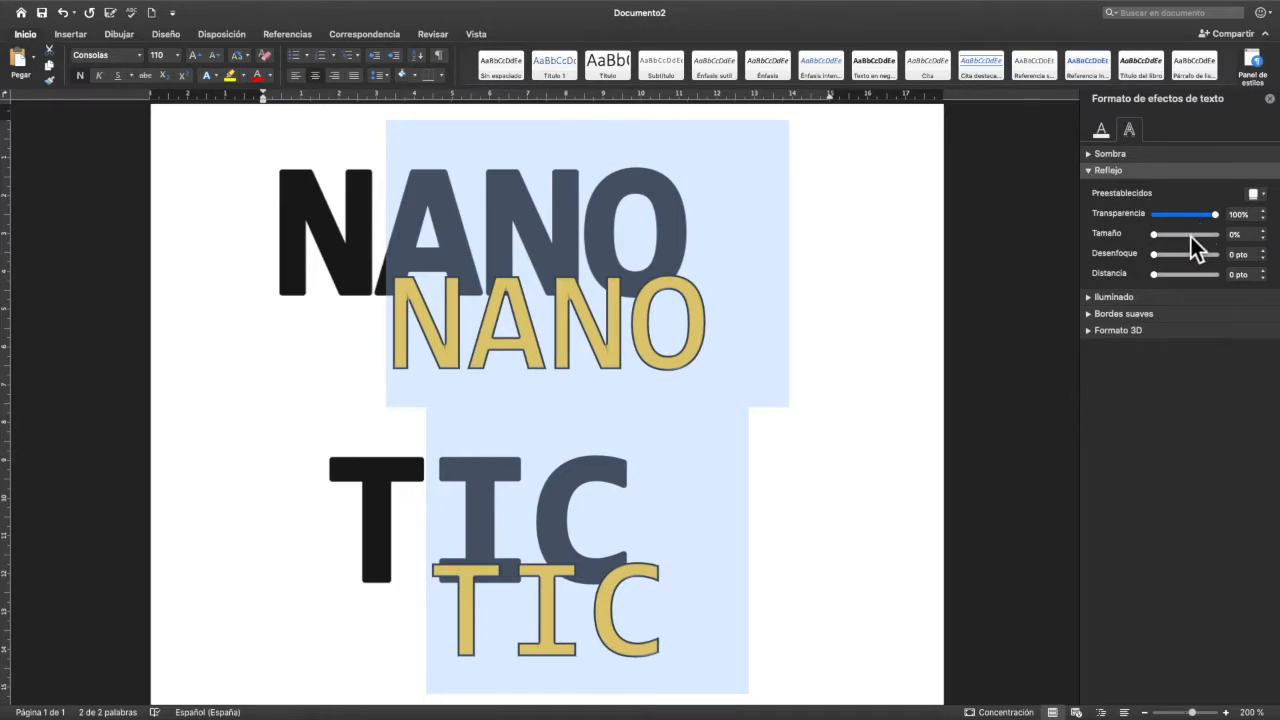
mouse_move(1167, 239)
mouse_down()
mouse_move(1201, 239)
mouse_move(1161, 244)
mouse_up()
drag(1199, 243, 1165, 254)
click(1265, 195)
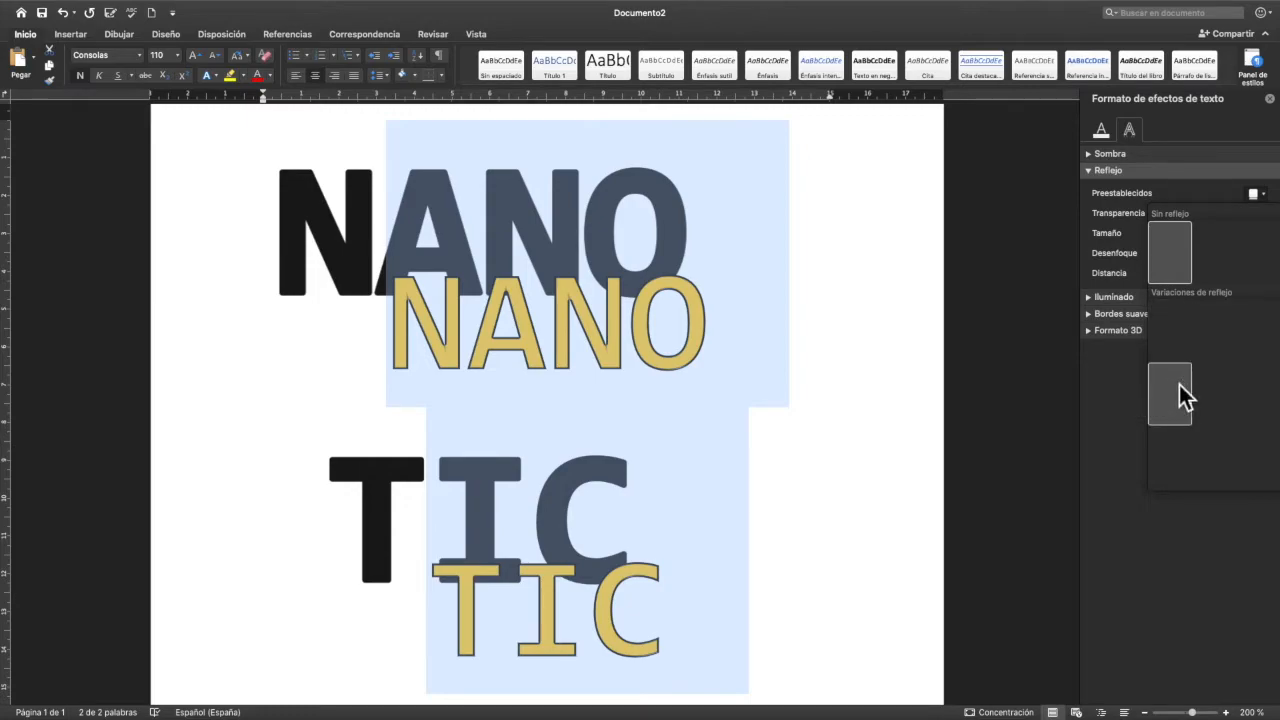
click(1180, 388)
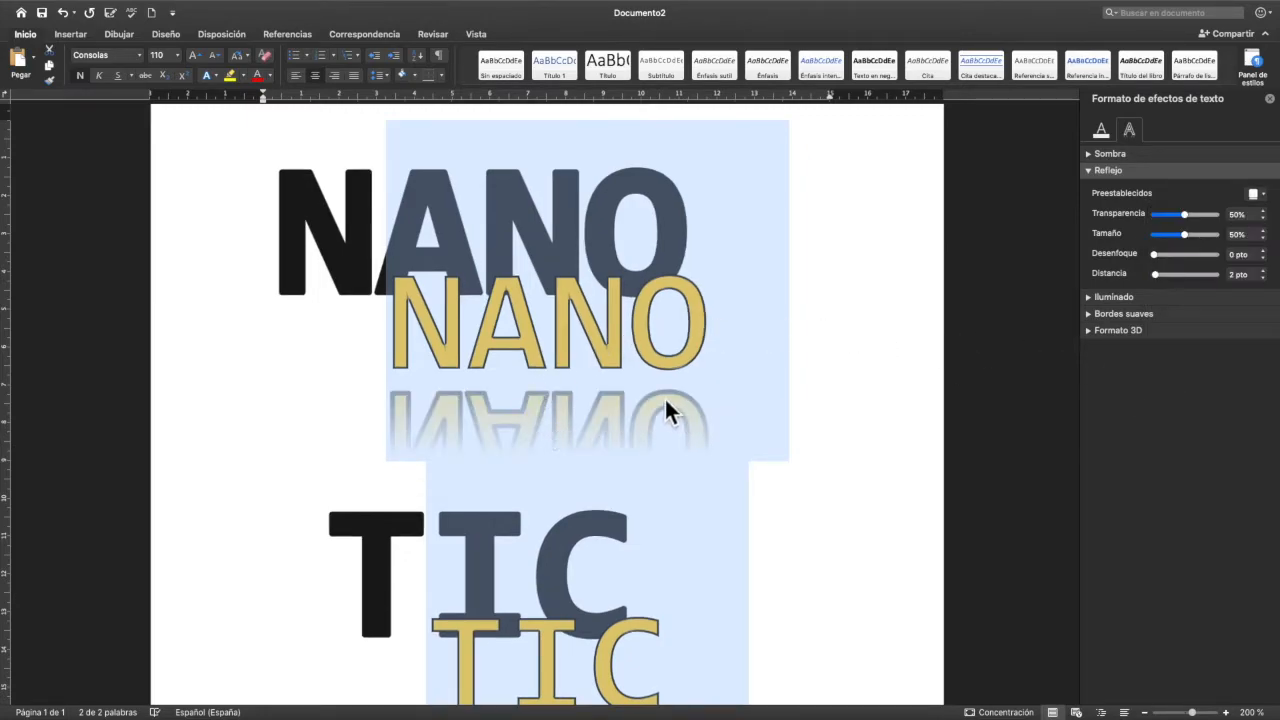
- Adjust the title's reflection to about 67% transparency, 23% size and 4 pt blur
scroll(665, 402, down, 5)
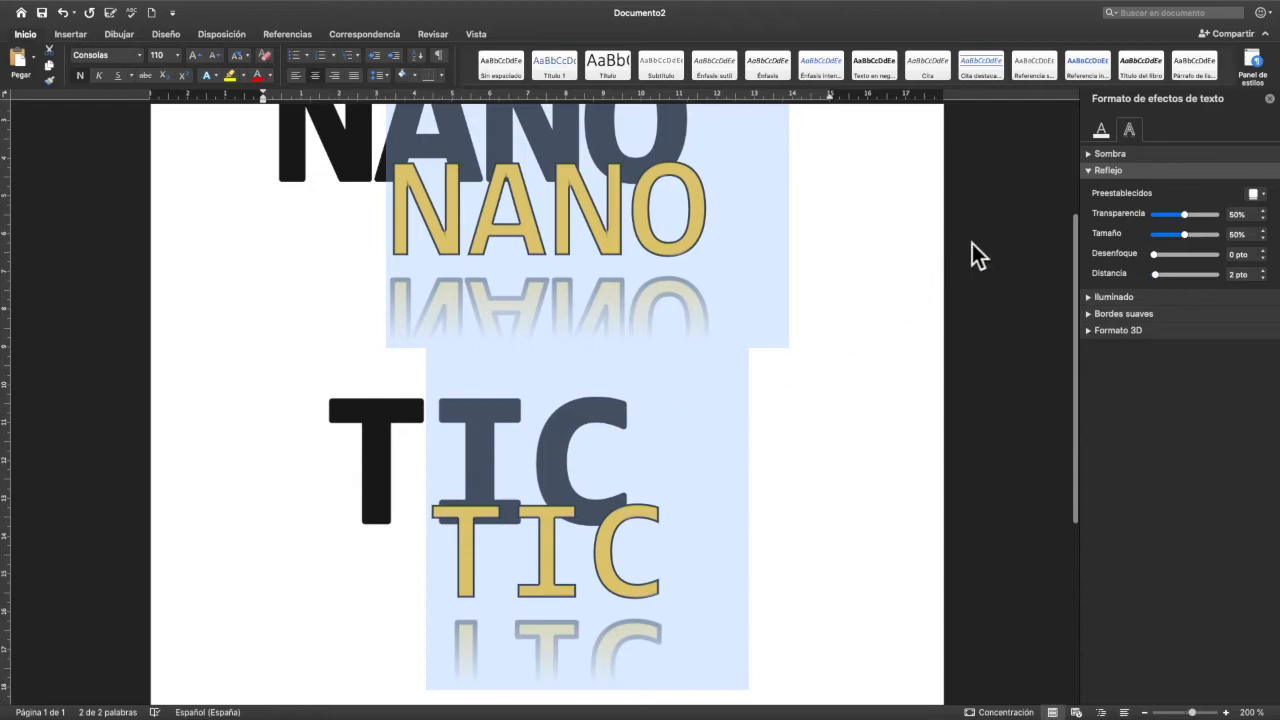
click(1146, 713)
click(1146, 713)
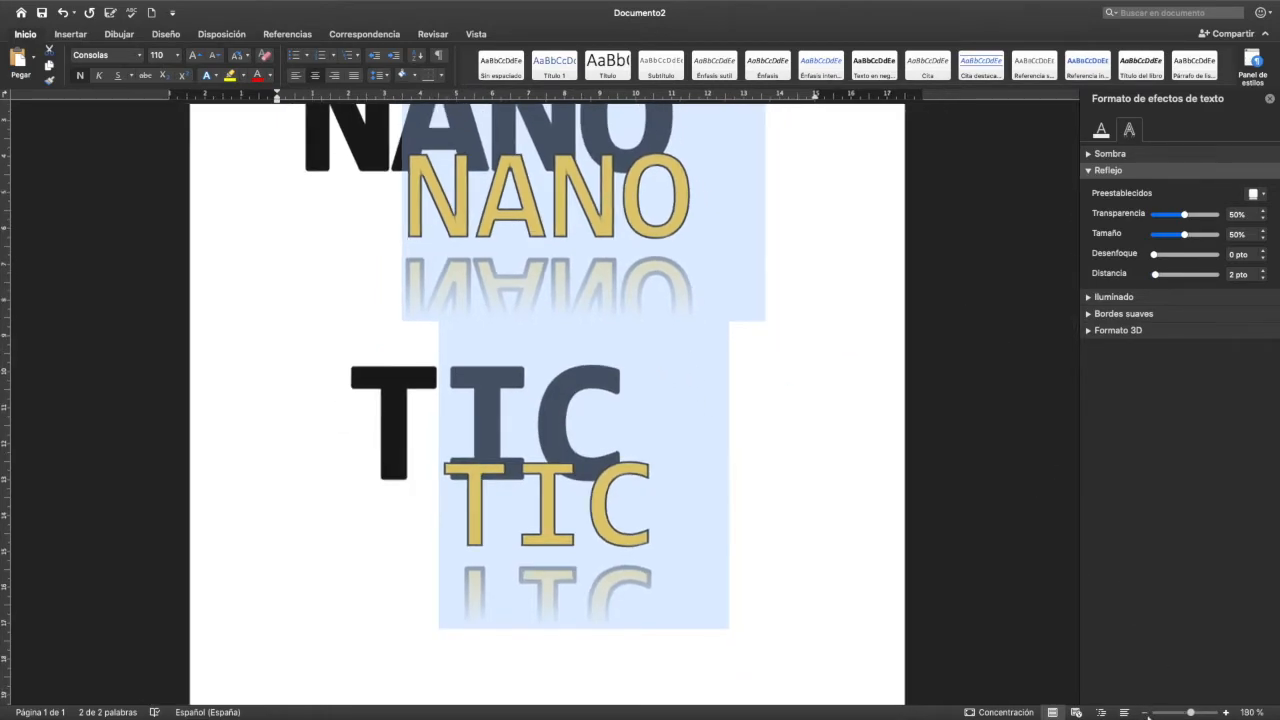
click(1146, 713)
click(1146, 713)
scroll(931, 540, up, 3)
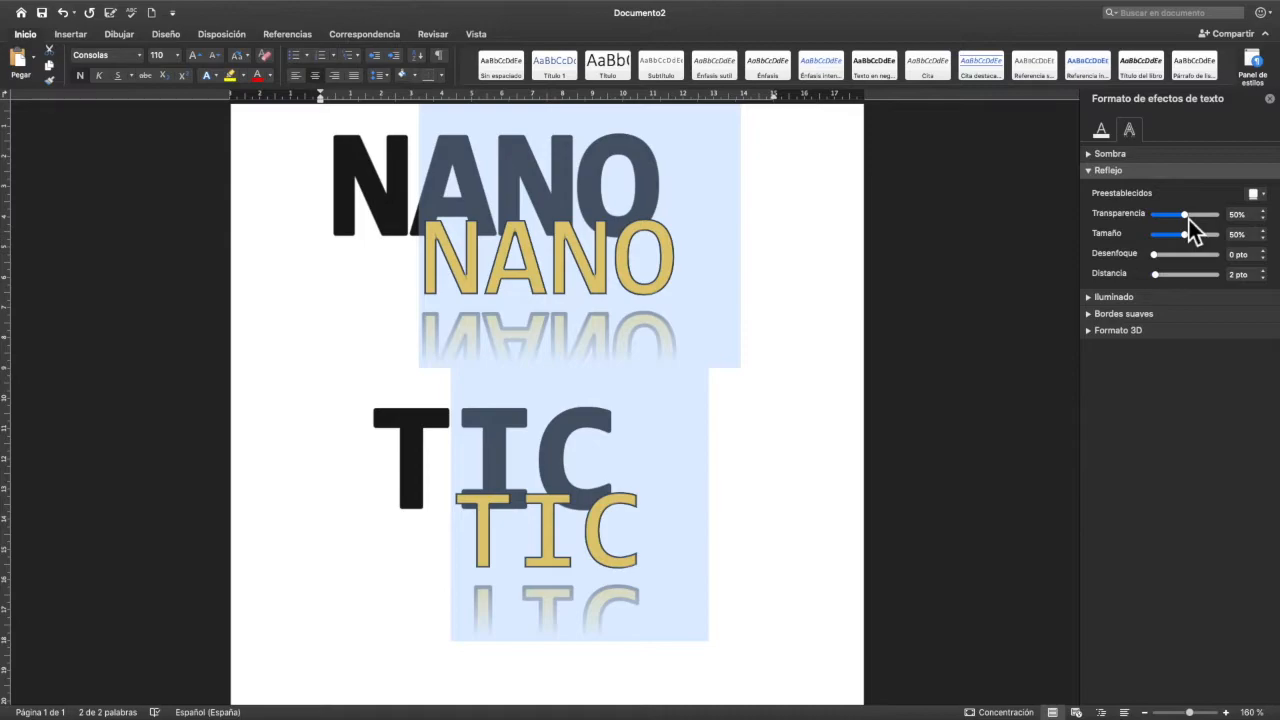
drag(1185, 220, 1161, 280)
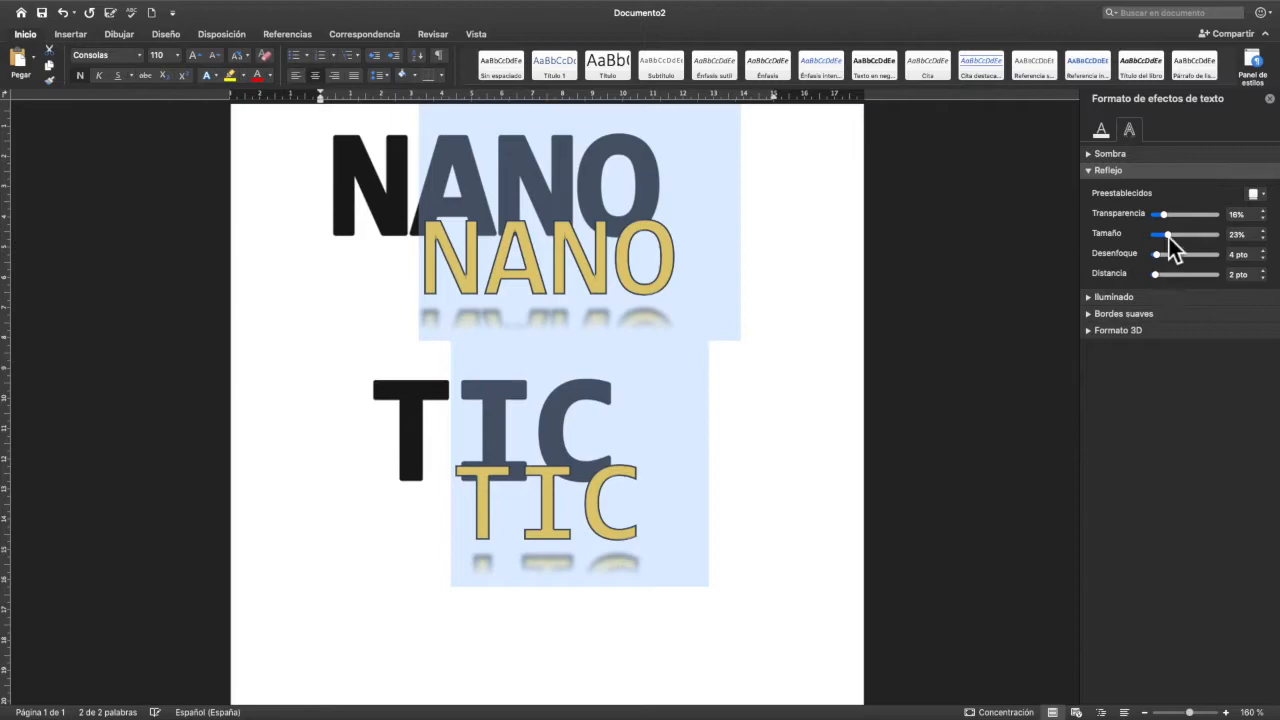
drag(1169, 221, 1193, 222)
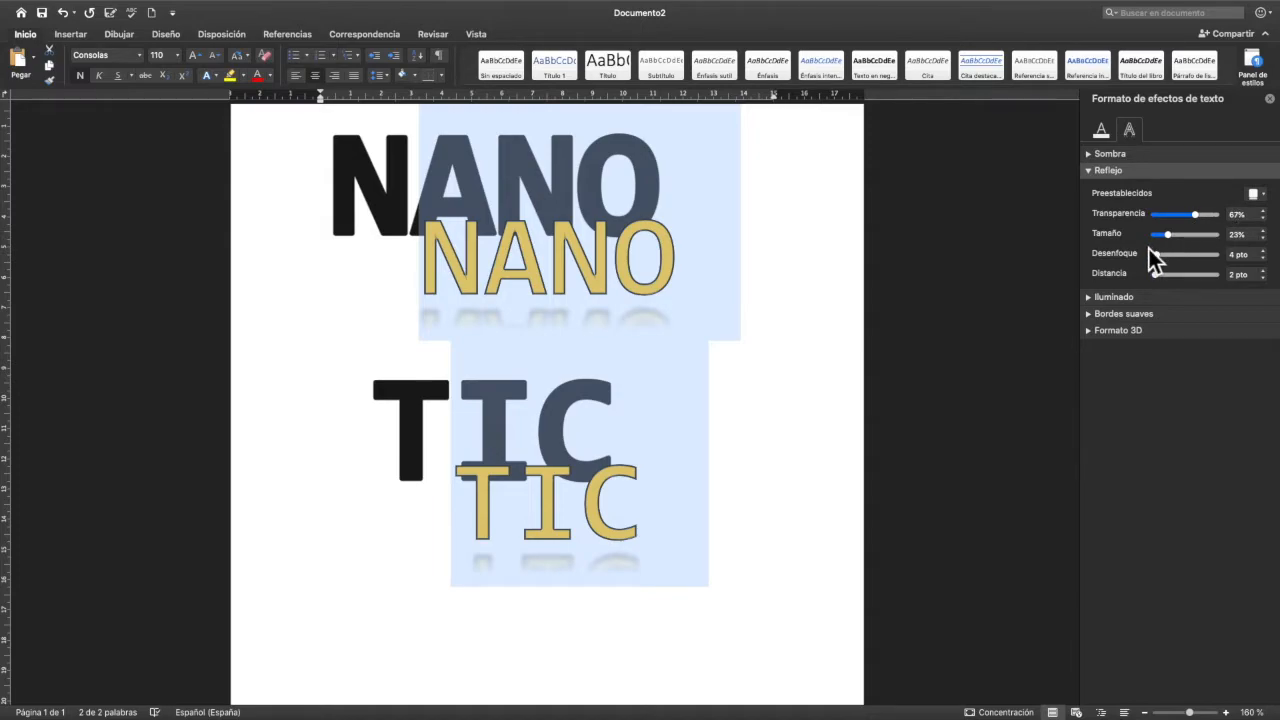
scroll(779, 253, up, 2)
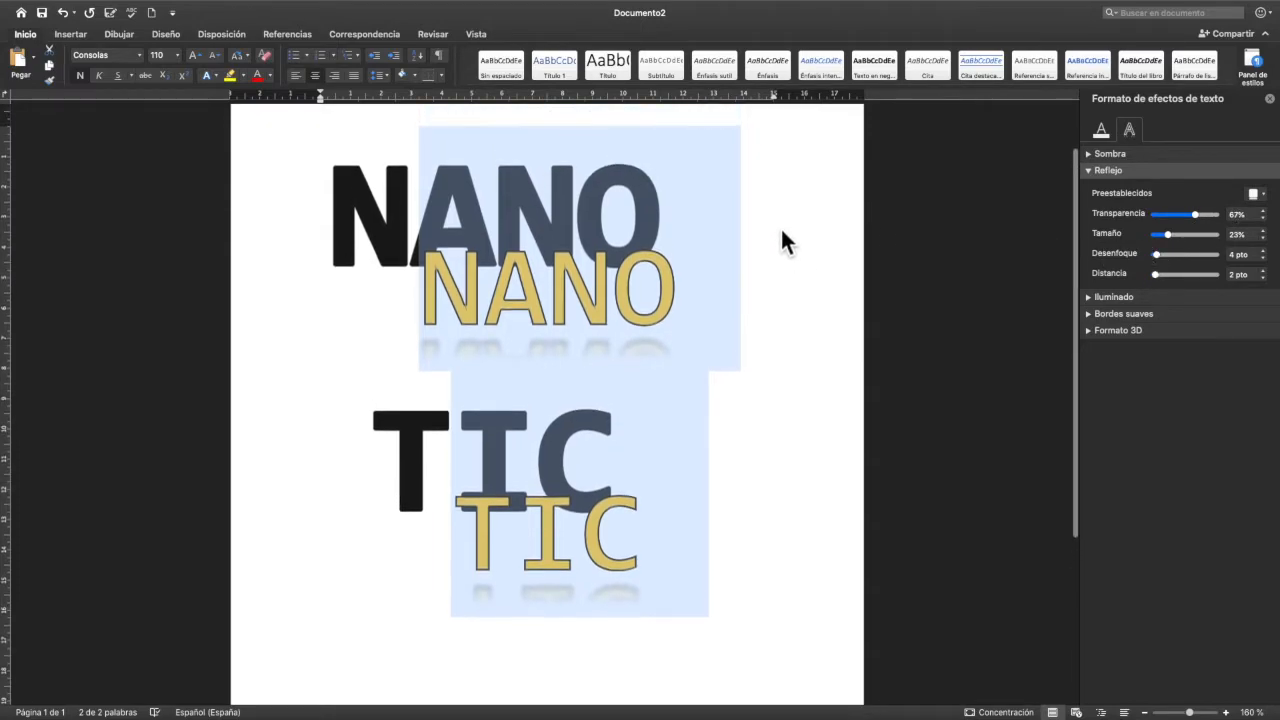
click(781, 242)
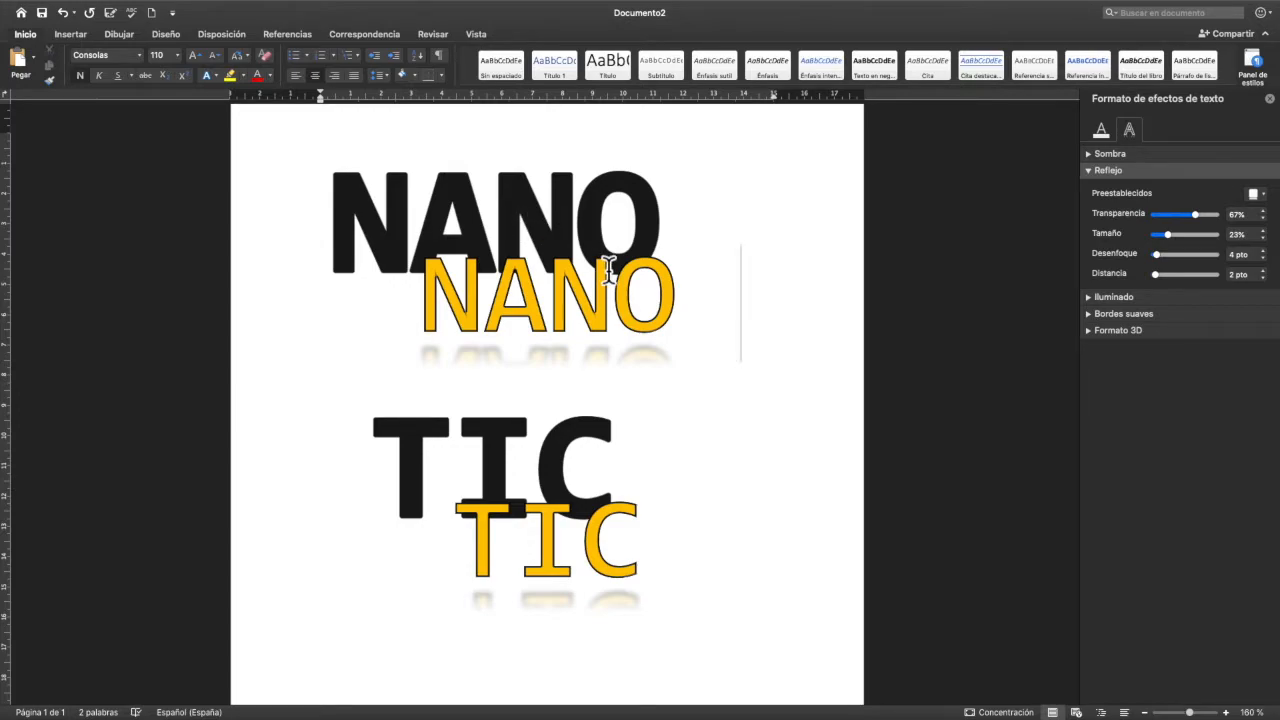
- Apply a preset glow variation with 8 pt size and 60% transparency to the whole NANO TIC title
drag(427, 284, 701, 442)
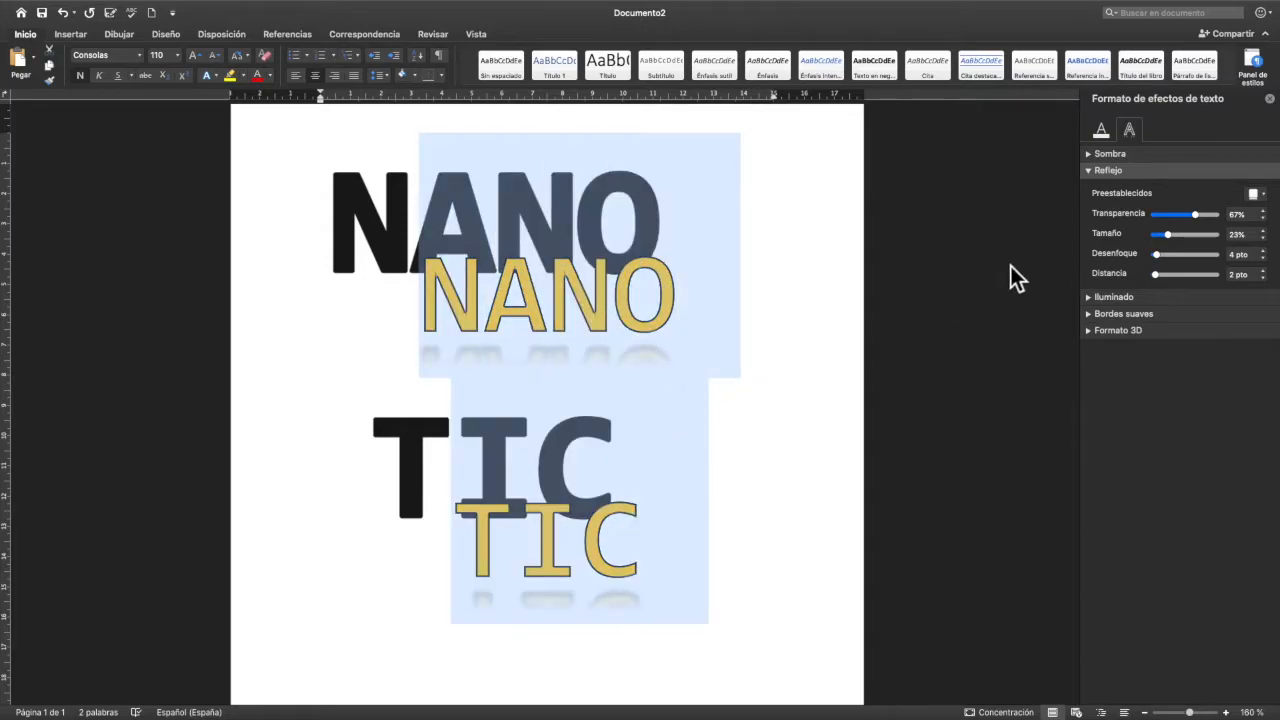
click(1093, 171)
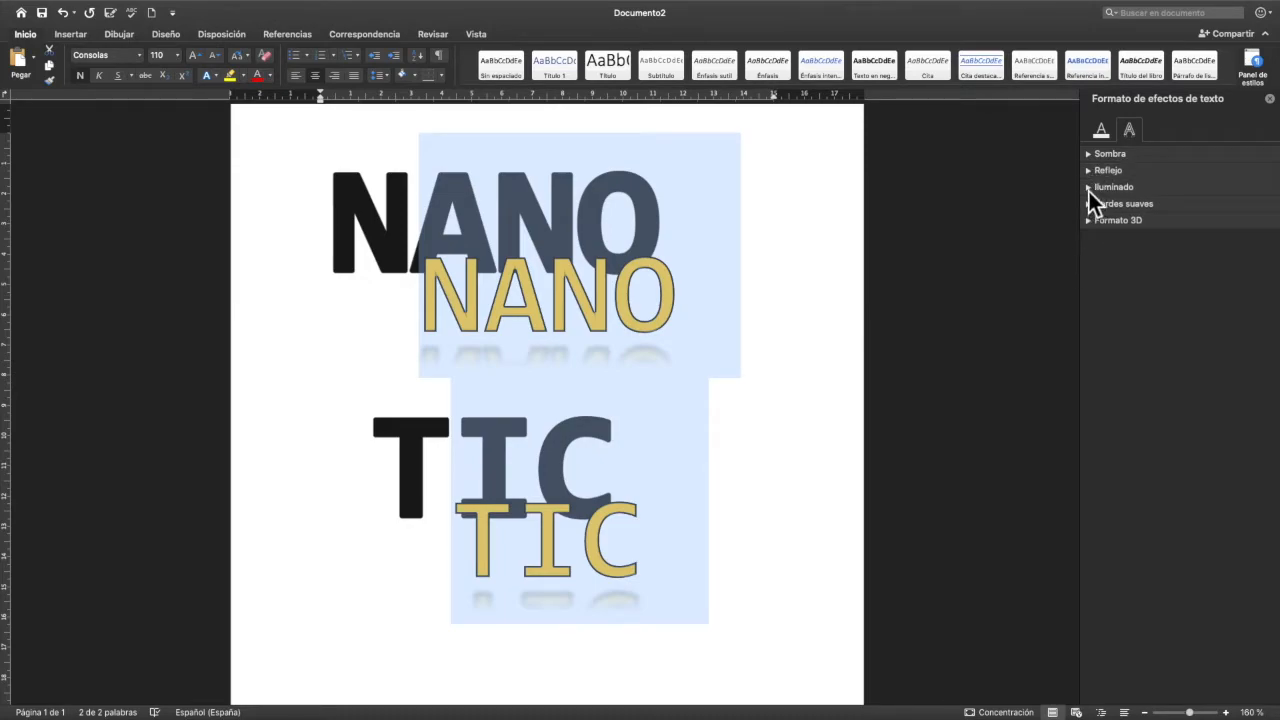
click(1088, 189)
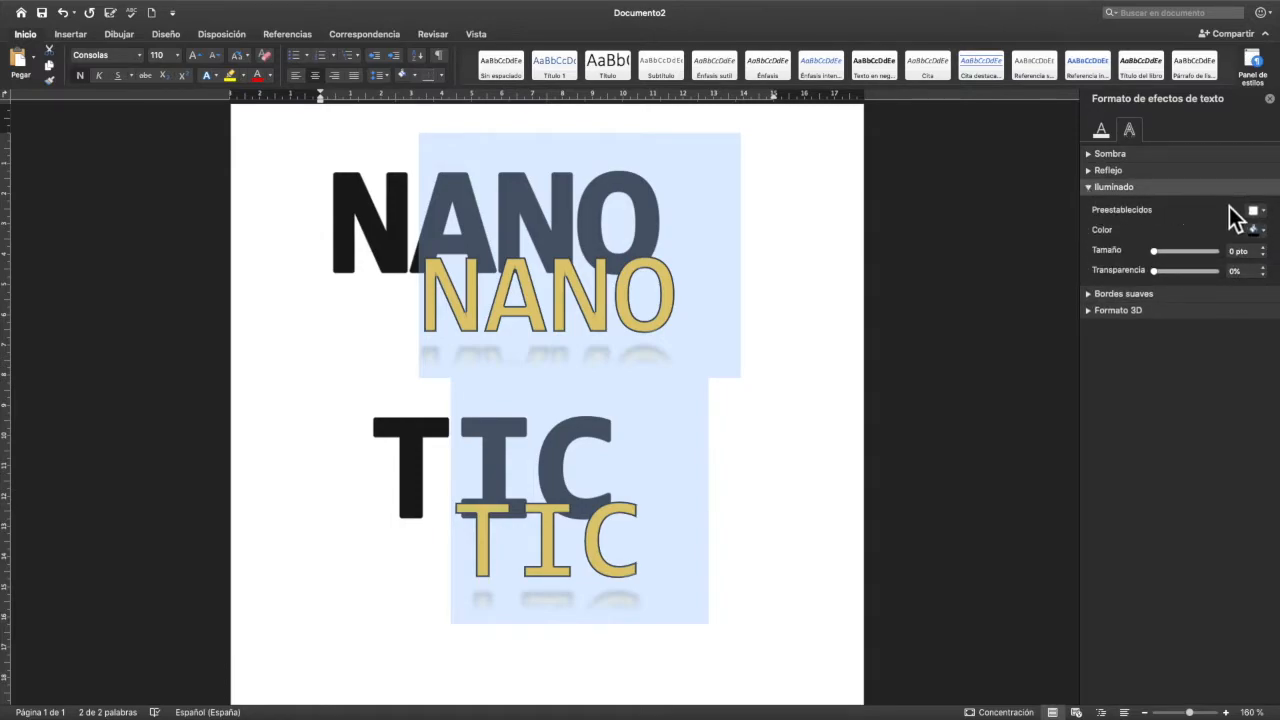
click(1263, 211)
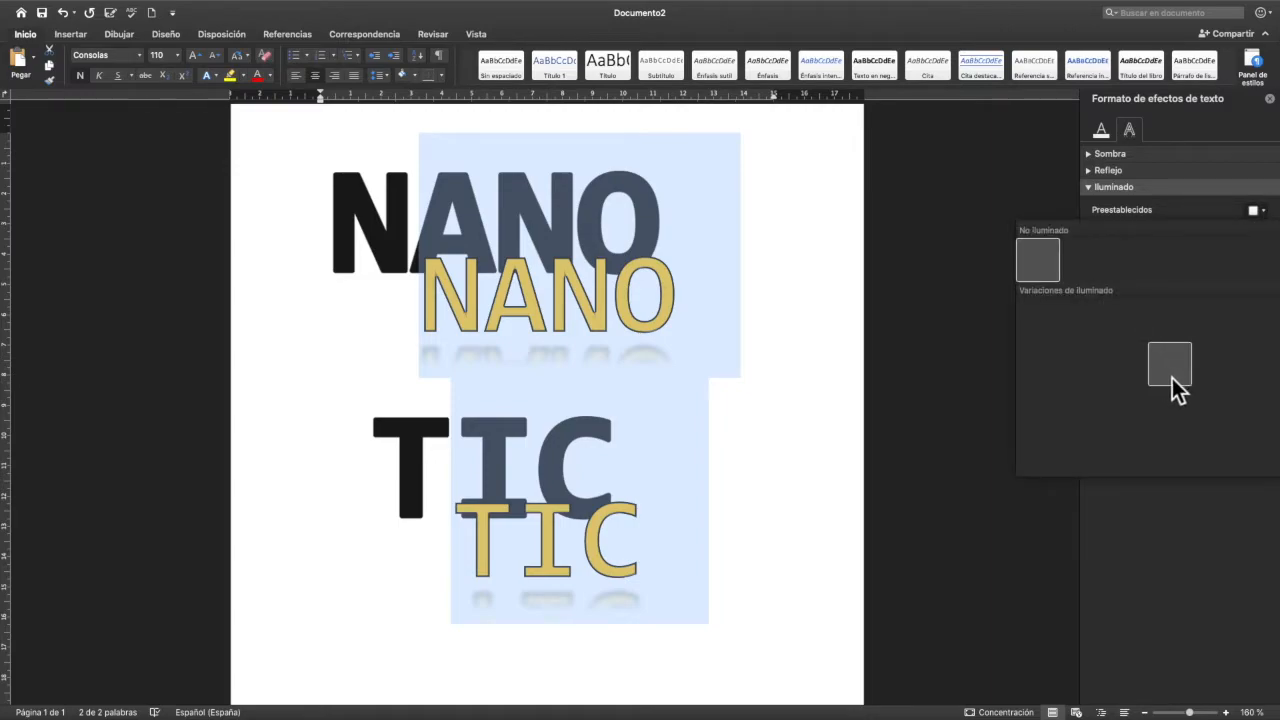
click(1190, 375)
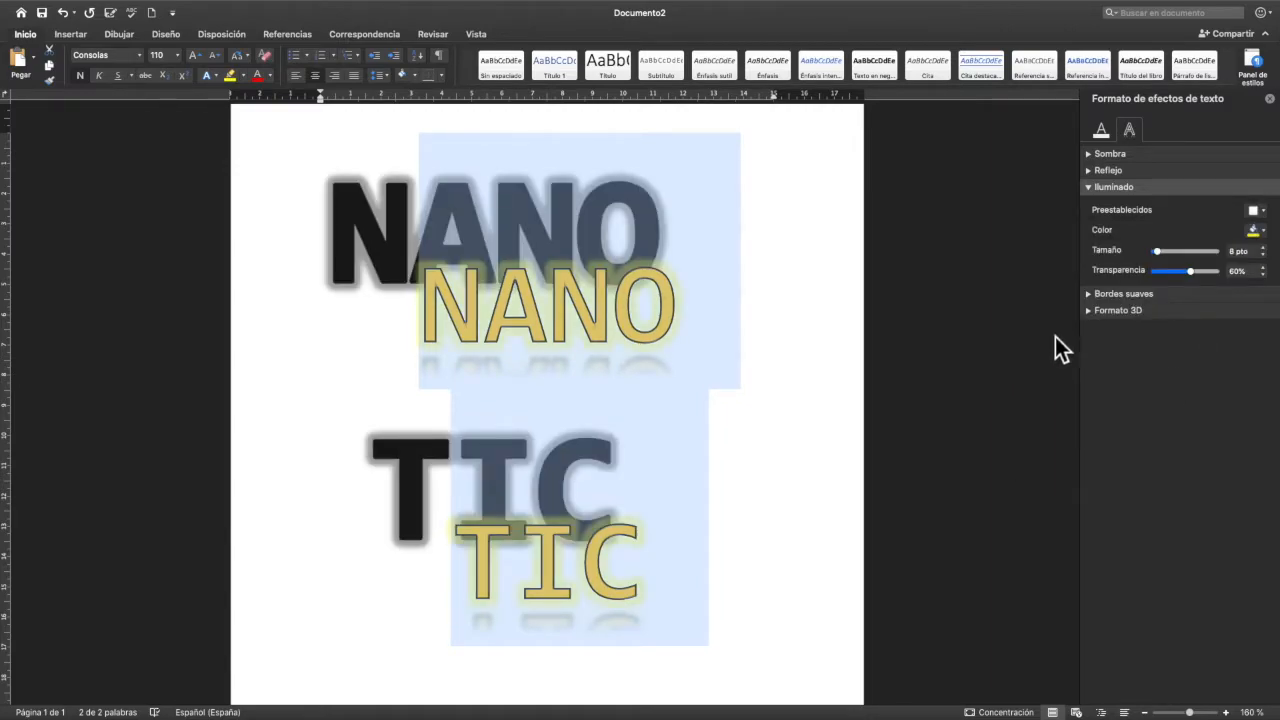
- Try light blue, dark blue and red from the standard colours as the title's glow colour
click(1261, 230)
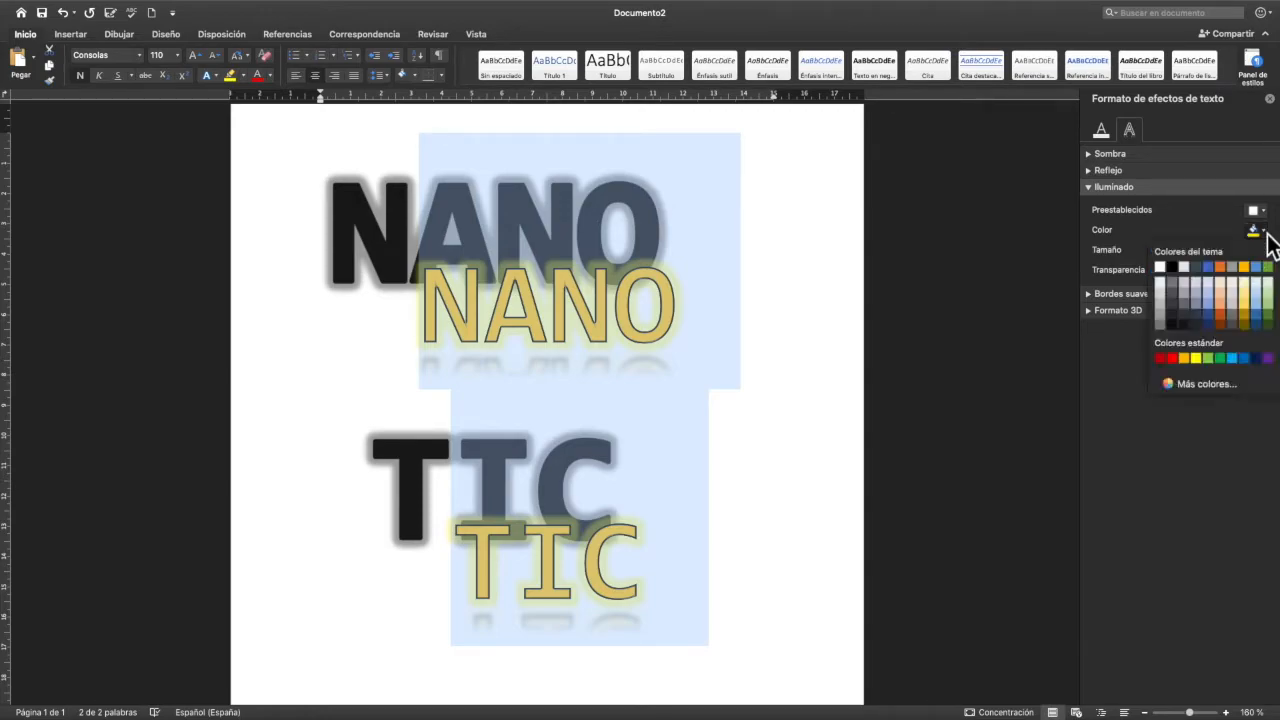
click(1231, 359)
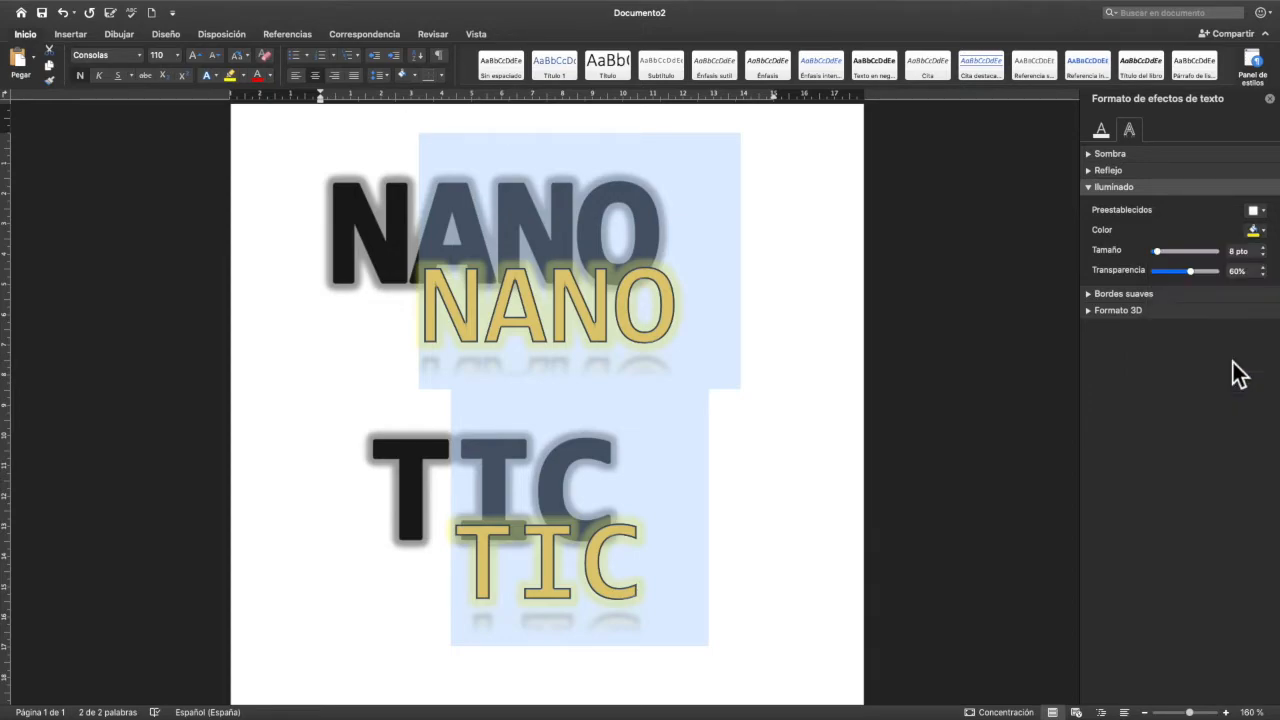
click(1261, 231)
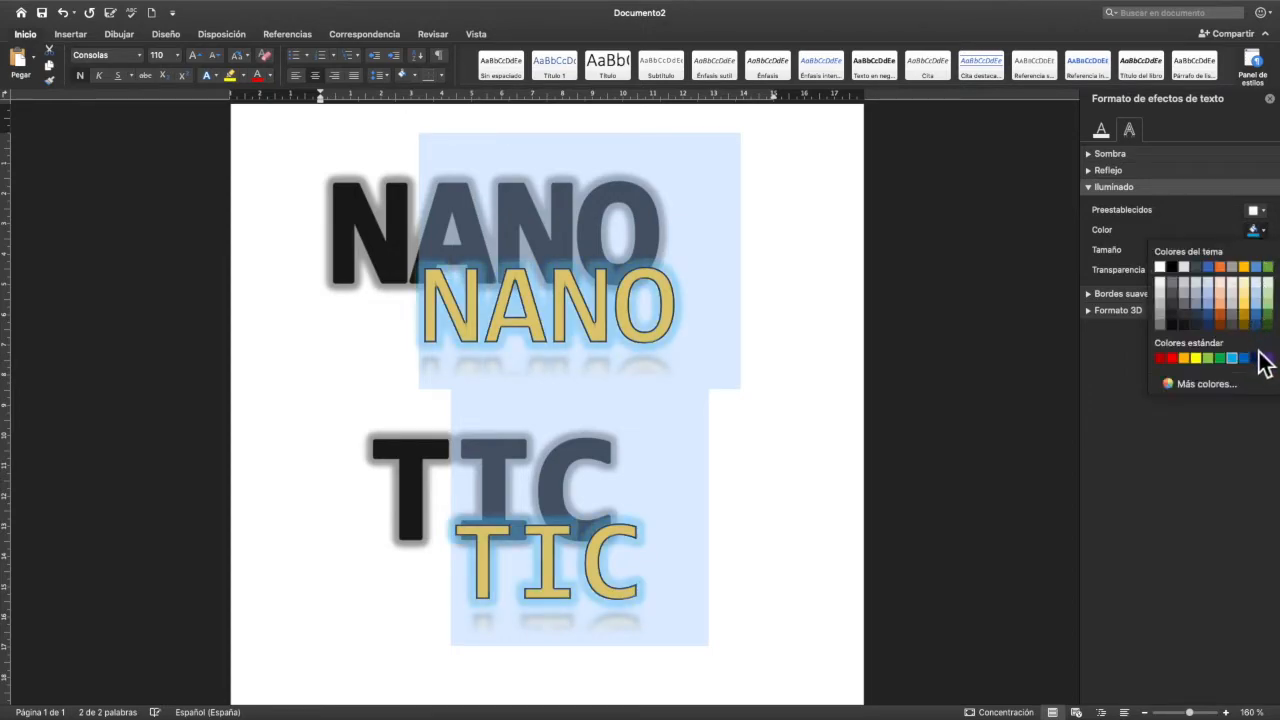
click(1256, 358)
click(1265, 231)
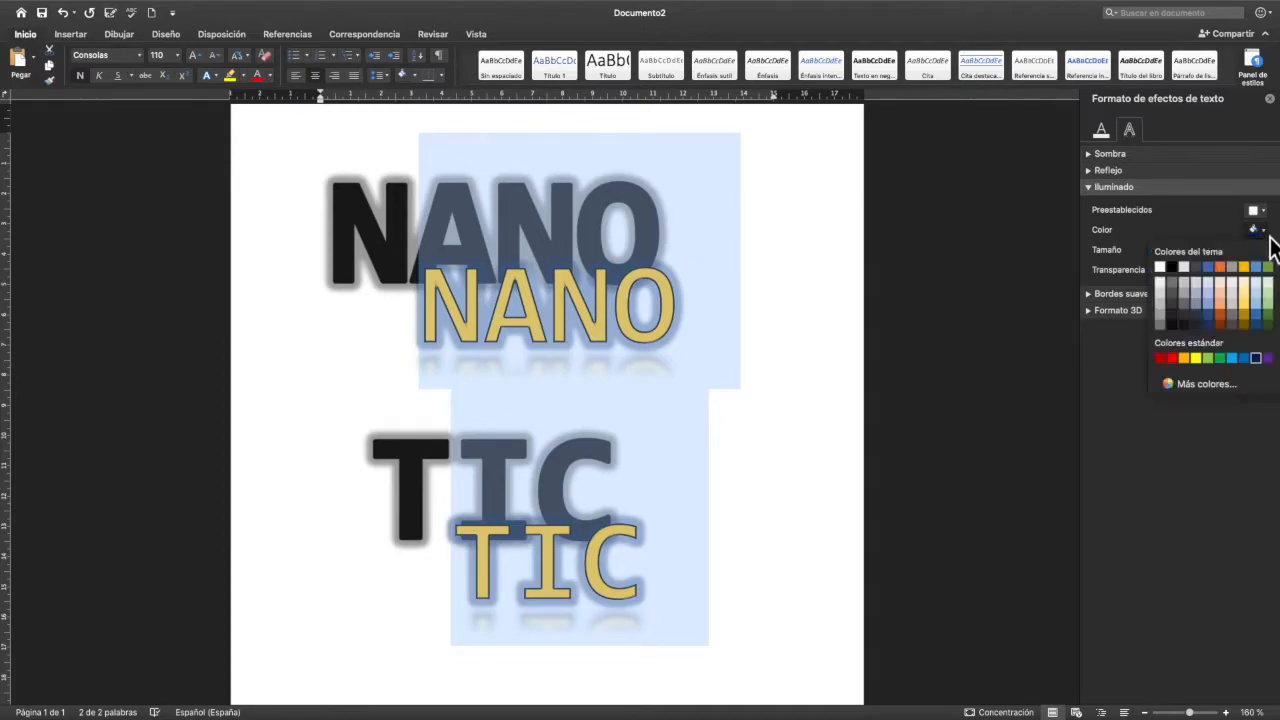
click(1174, 359)
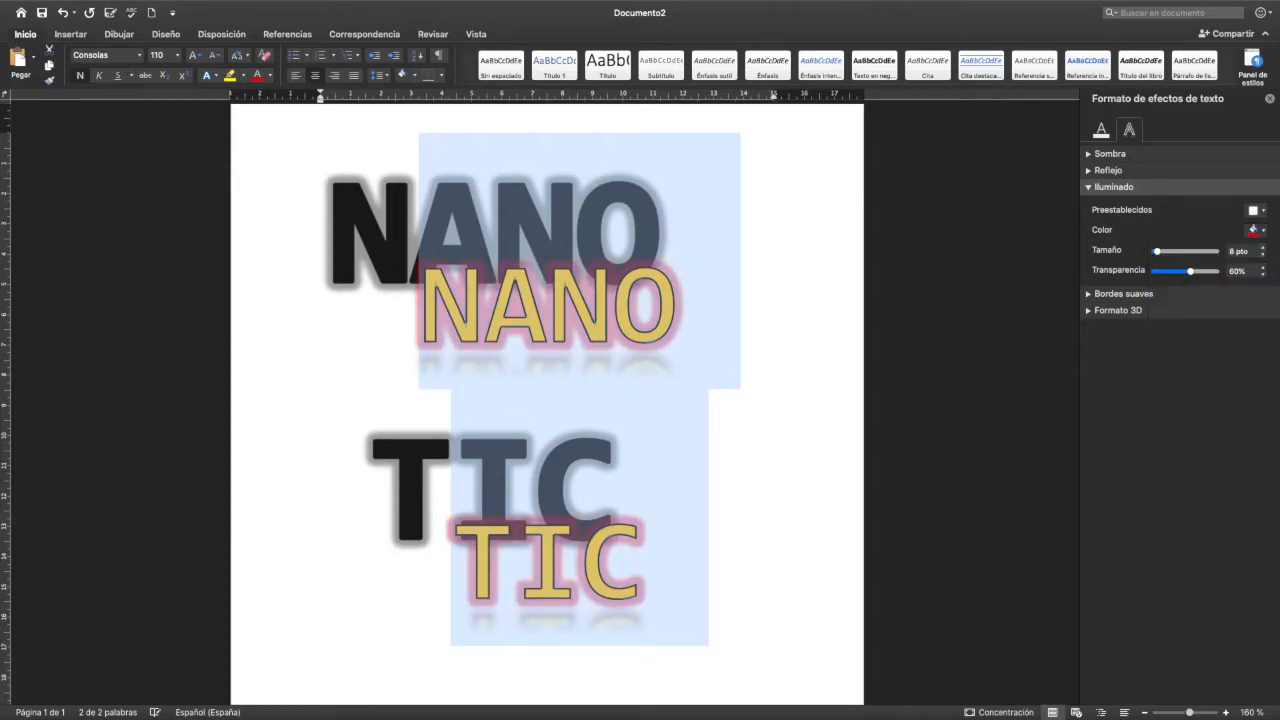
- Change the title's glow colour to the standard light green and increase its size to about 31 pt
click(1264, 231)
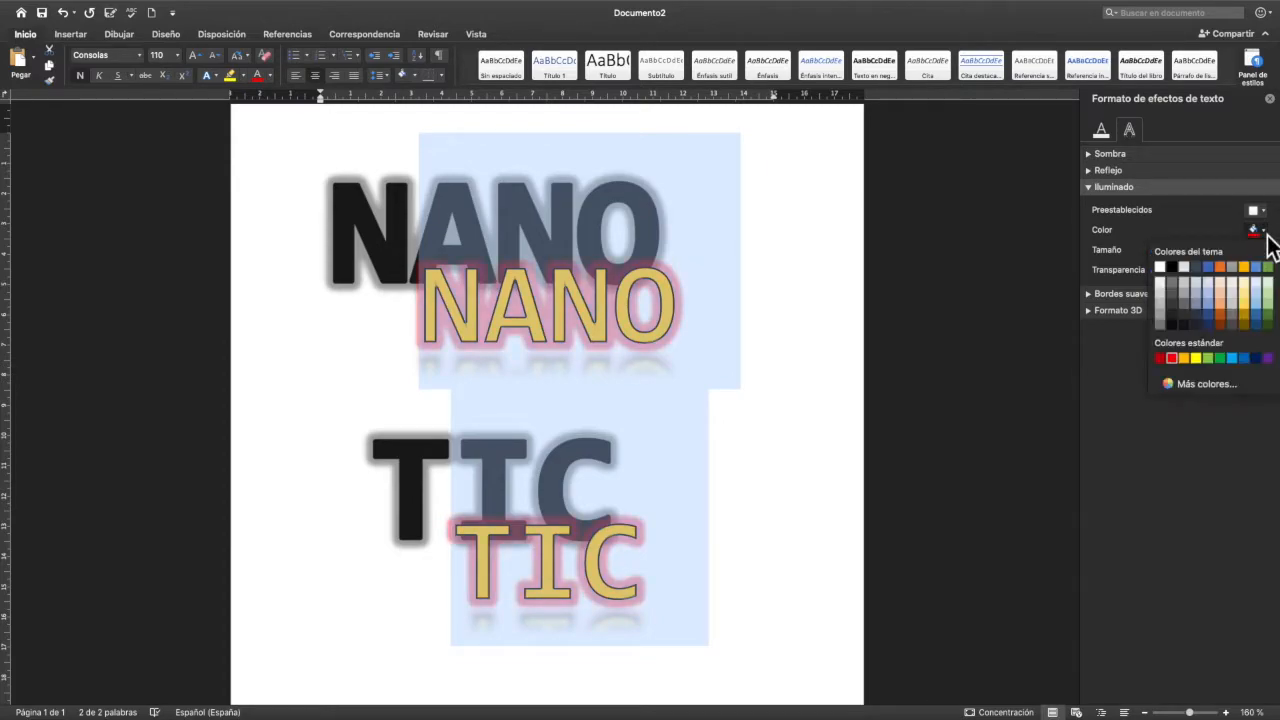
click(1211, 360)
drag(1158, 252, 1175, 256)
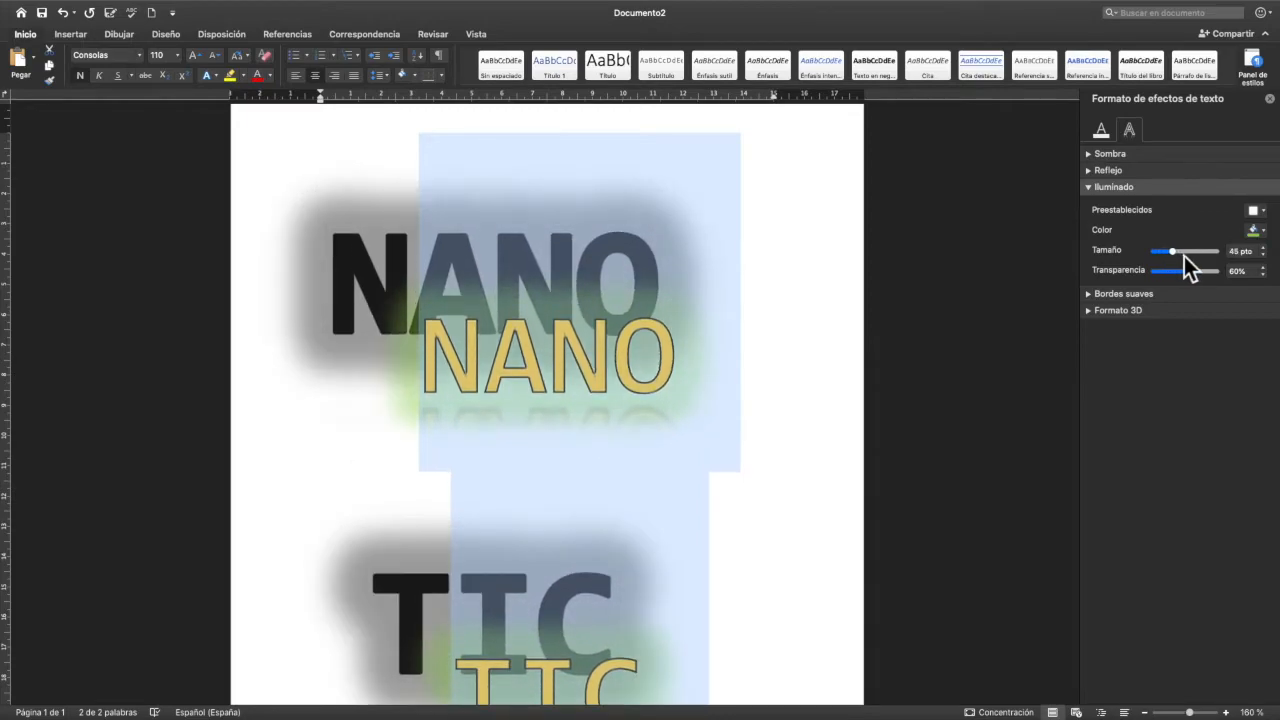
drag(1171, 259, 1194, 275)
- Set the glow's transparency to 60% and deselect the title
click(1237, 272)
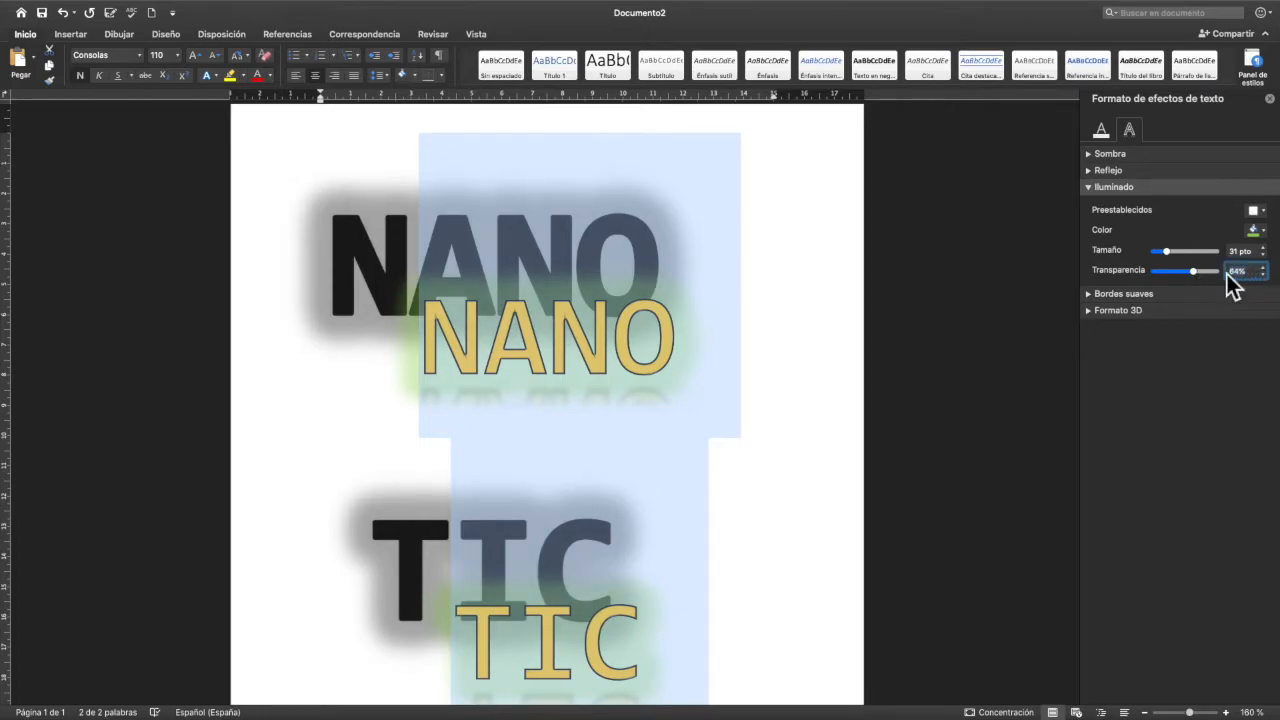
text(69)
key(BackSpace)
text(0)
key(Return)
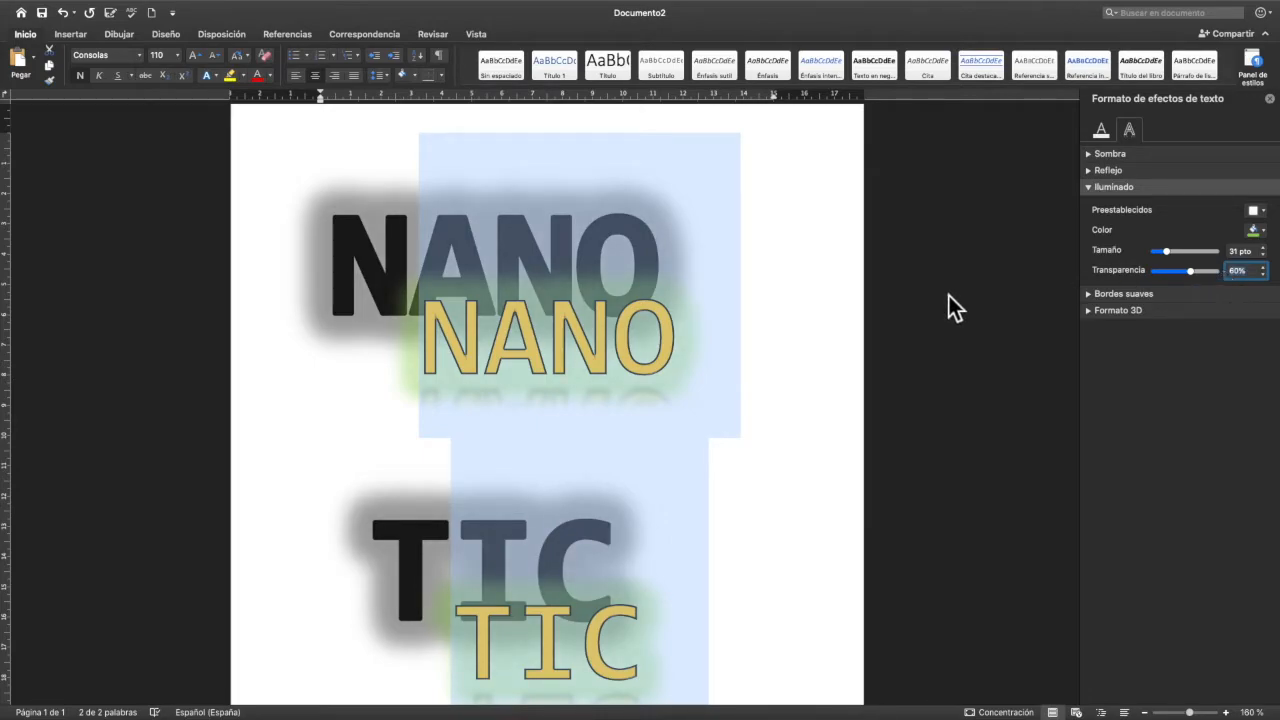
click(783, 334)
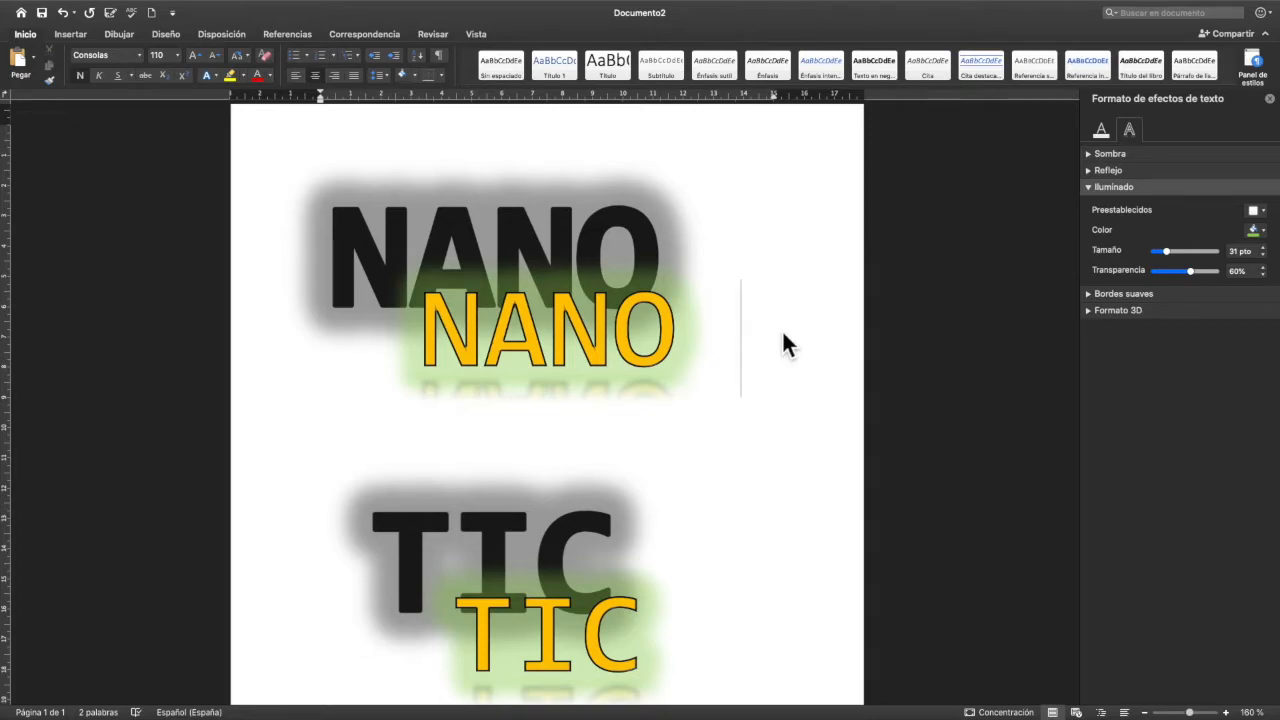
- Open the Bordes suaves options and select the whole NANO TIC title
click(1092, 192)
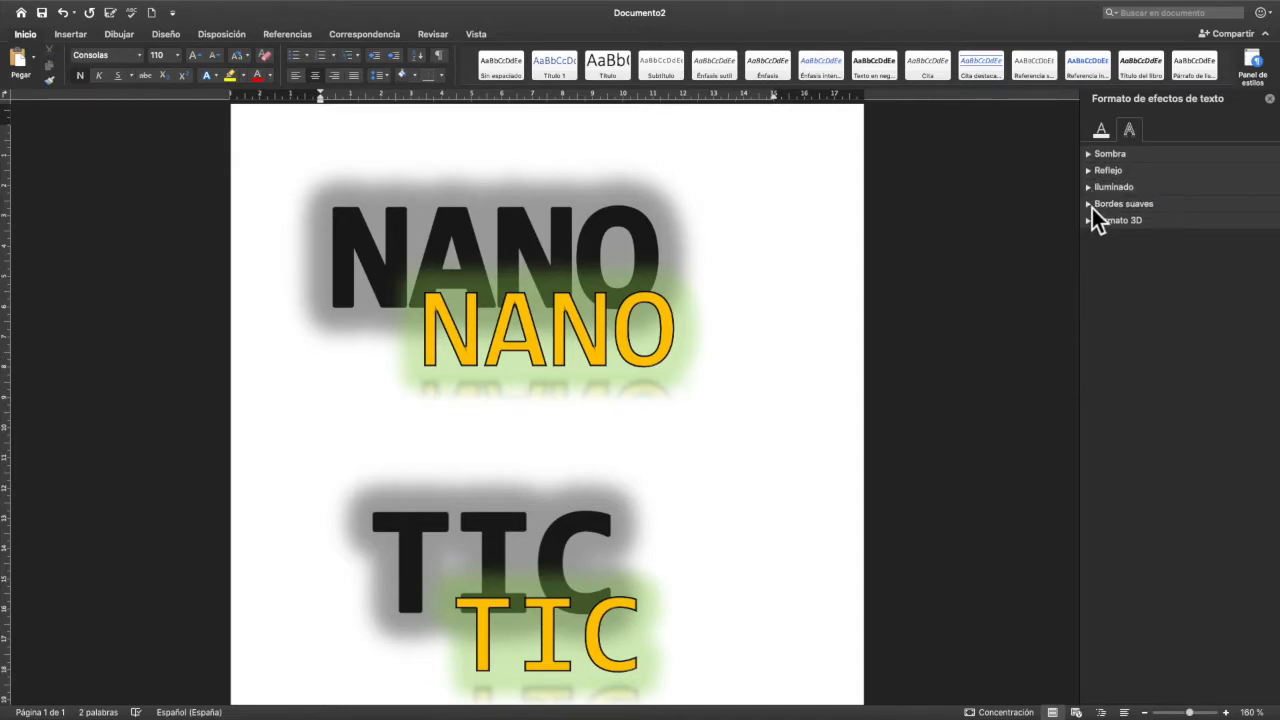
click(1092, 206)
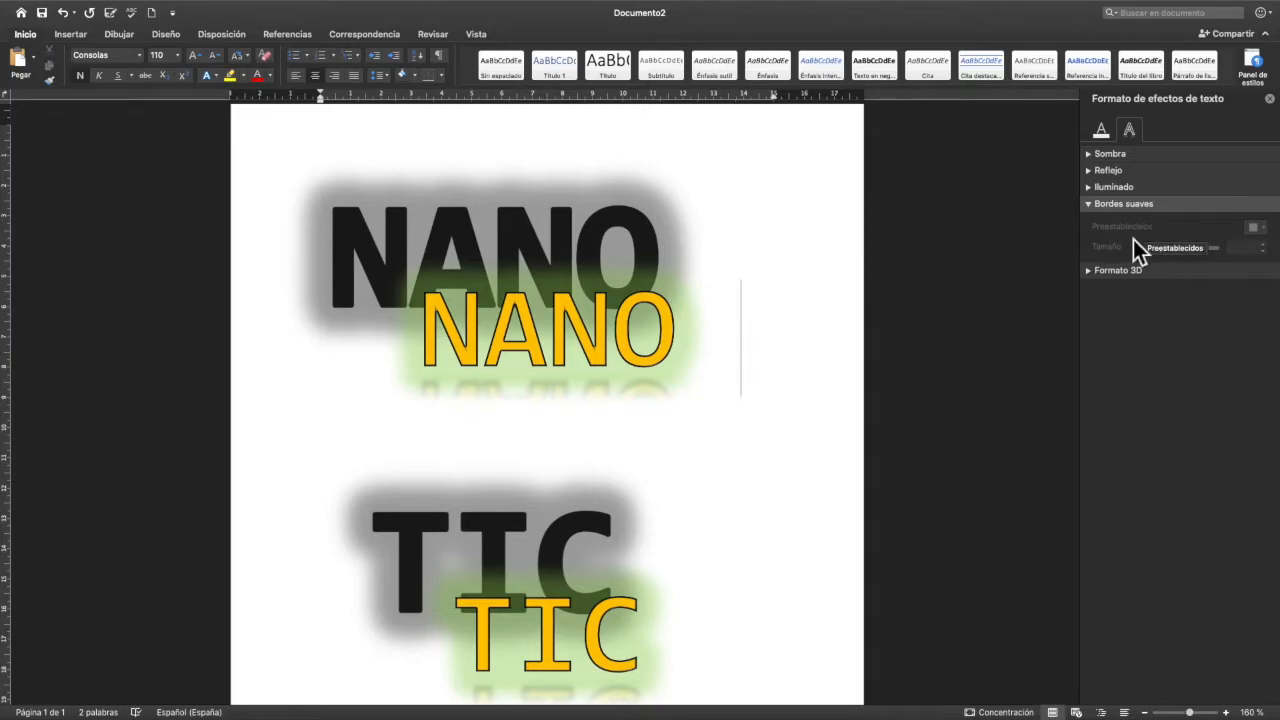
drag(423, 323, 676, 465)
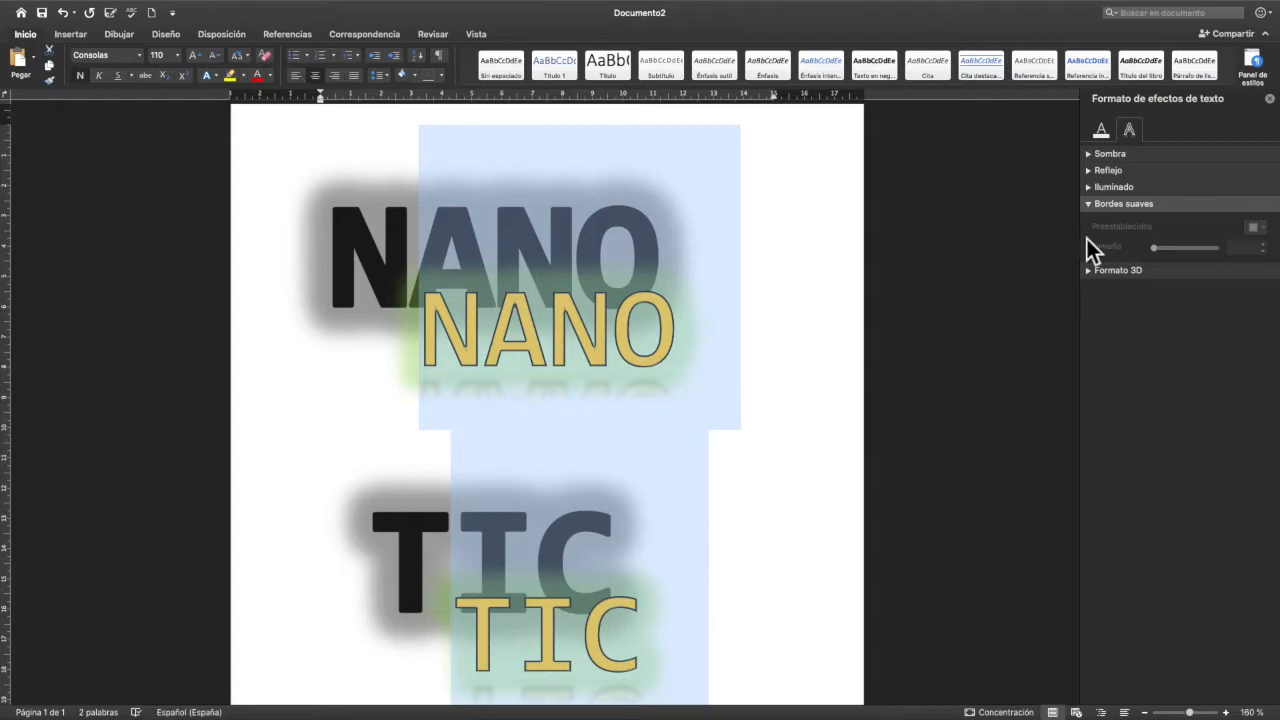
click(1094, 207)
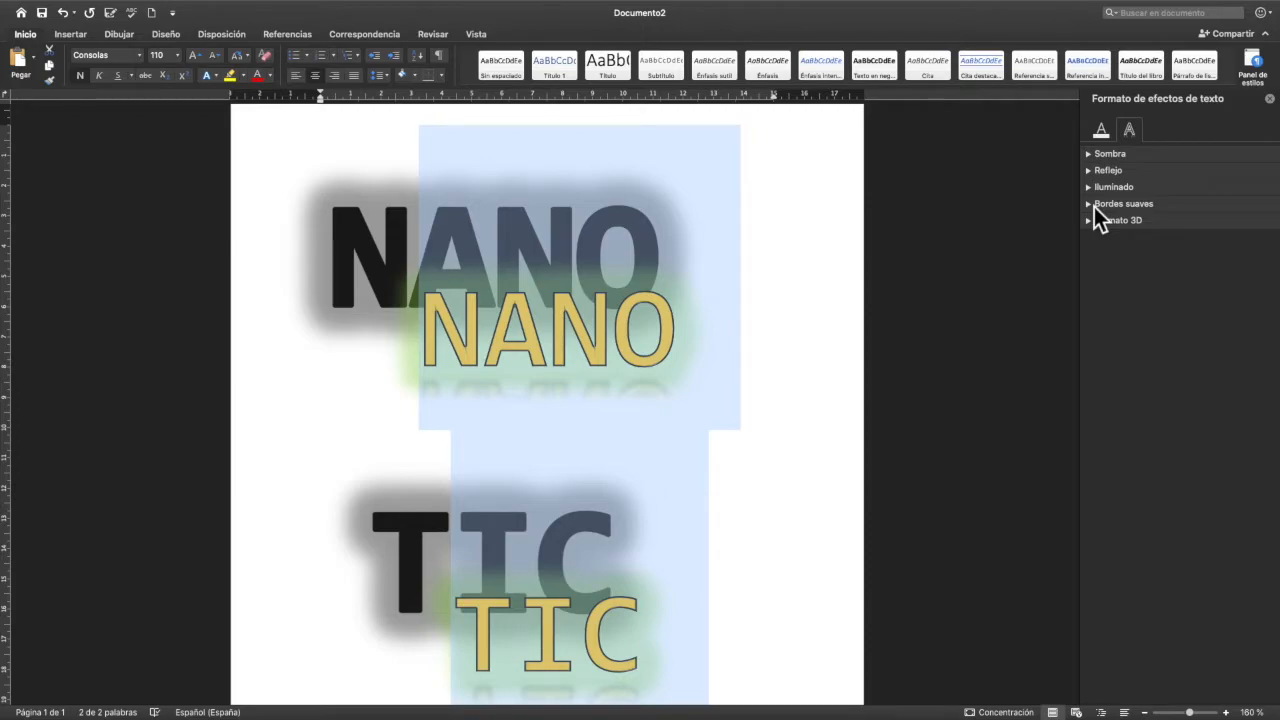
click(1094, 207)
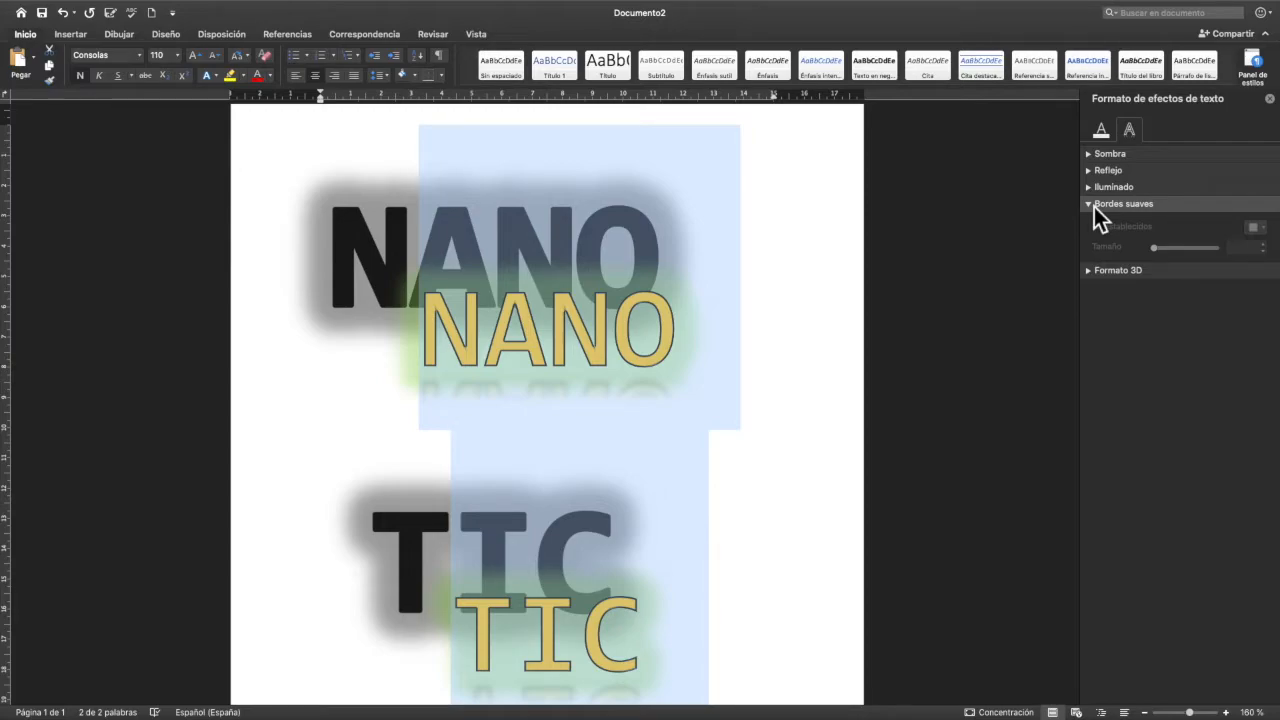
click(1094, 207)
- Open the Formato 3D options and apply the second preset of the first bevel row as the title's top bevel
click(1092, 226)
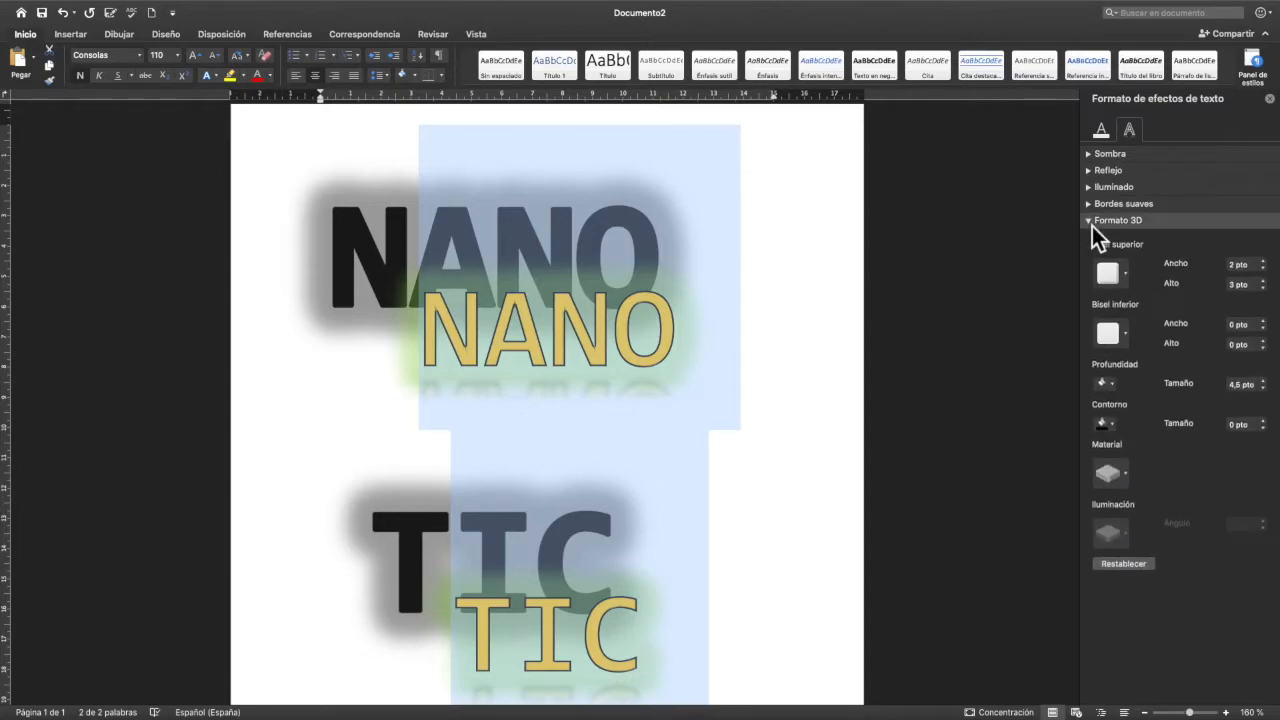
click(1131, 277)
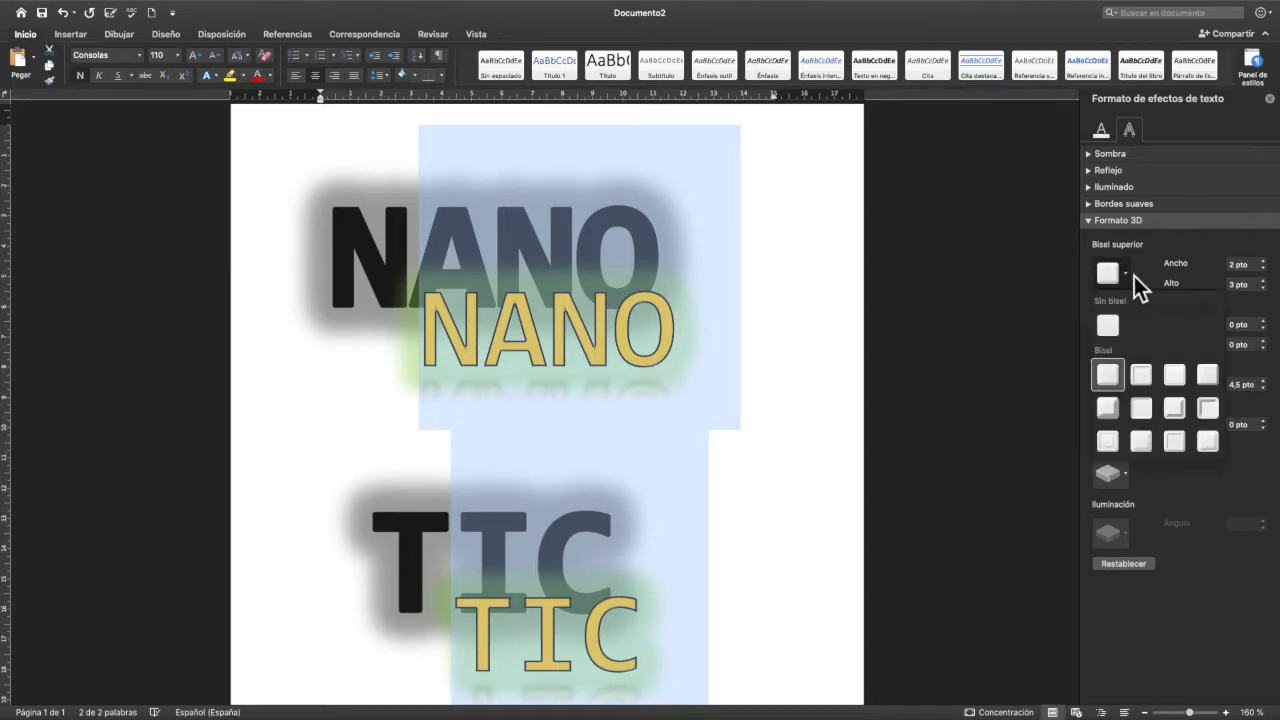
click(1149, 380)
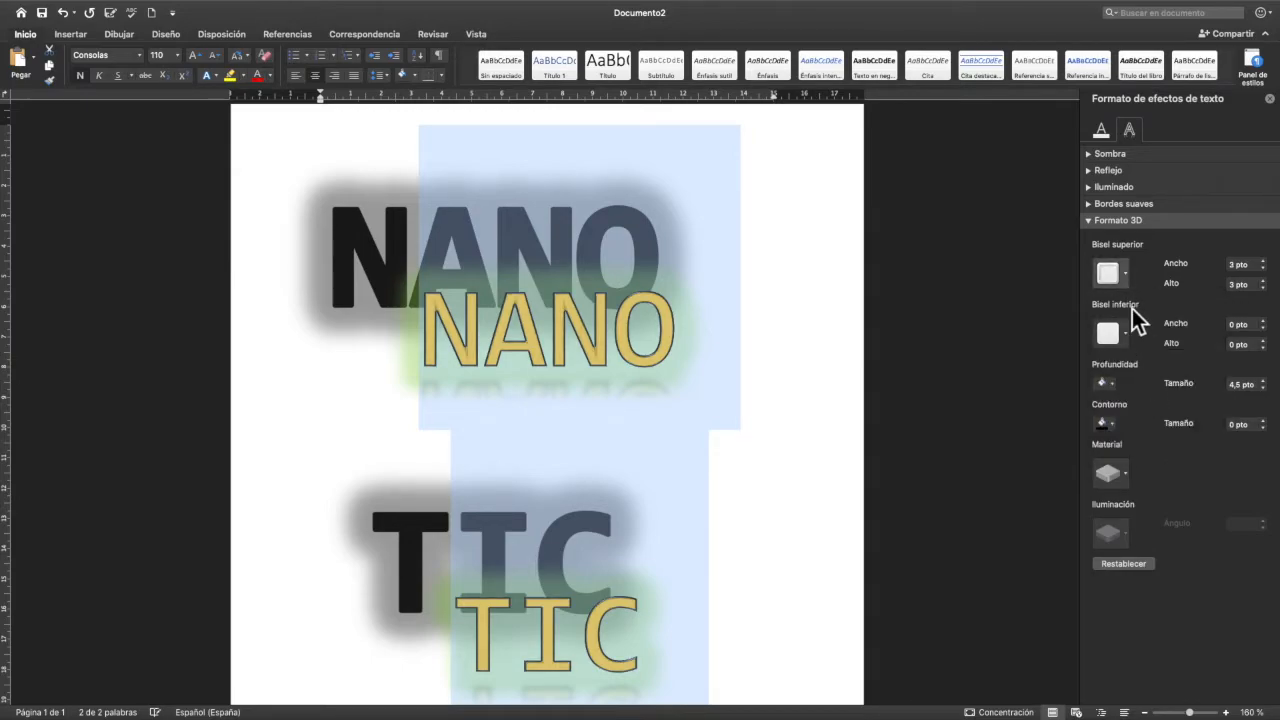
- Try the last two presets of the second bevel row for the title's bottom bevel, and apply that row's first preset
click(1132, 344)
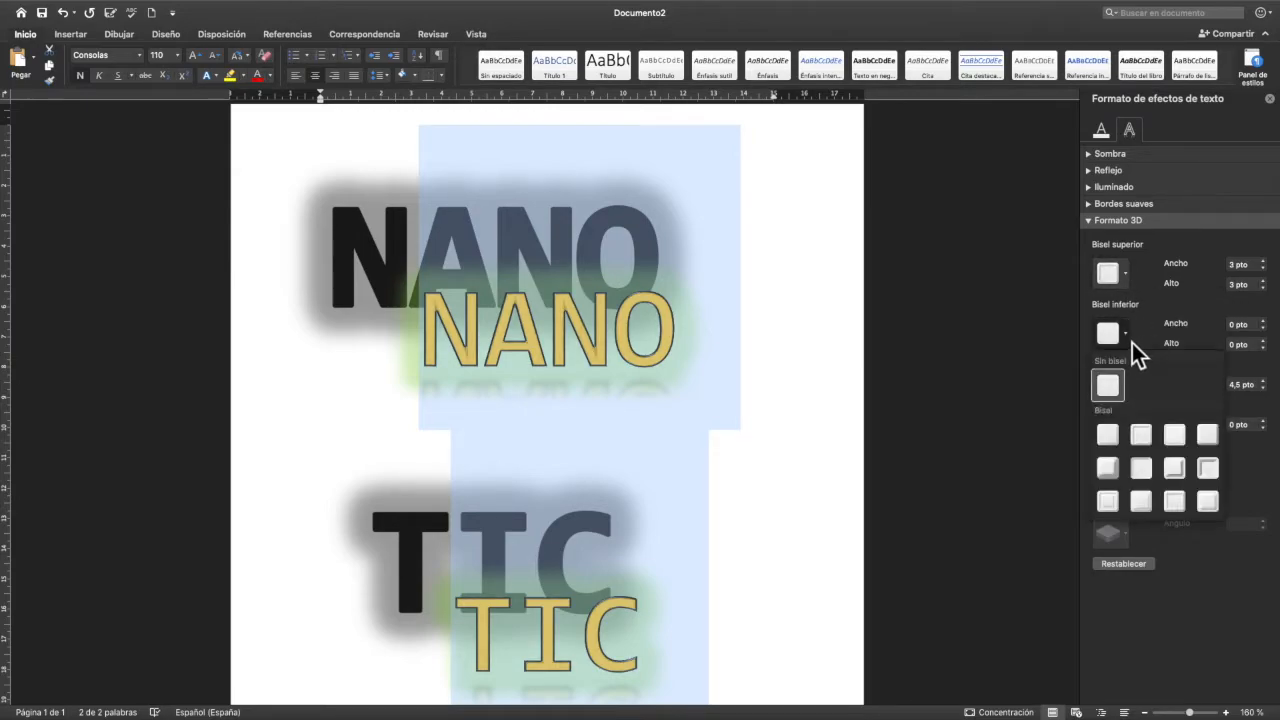
click(1177, 477)
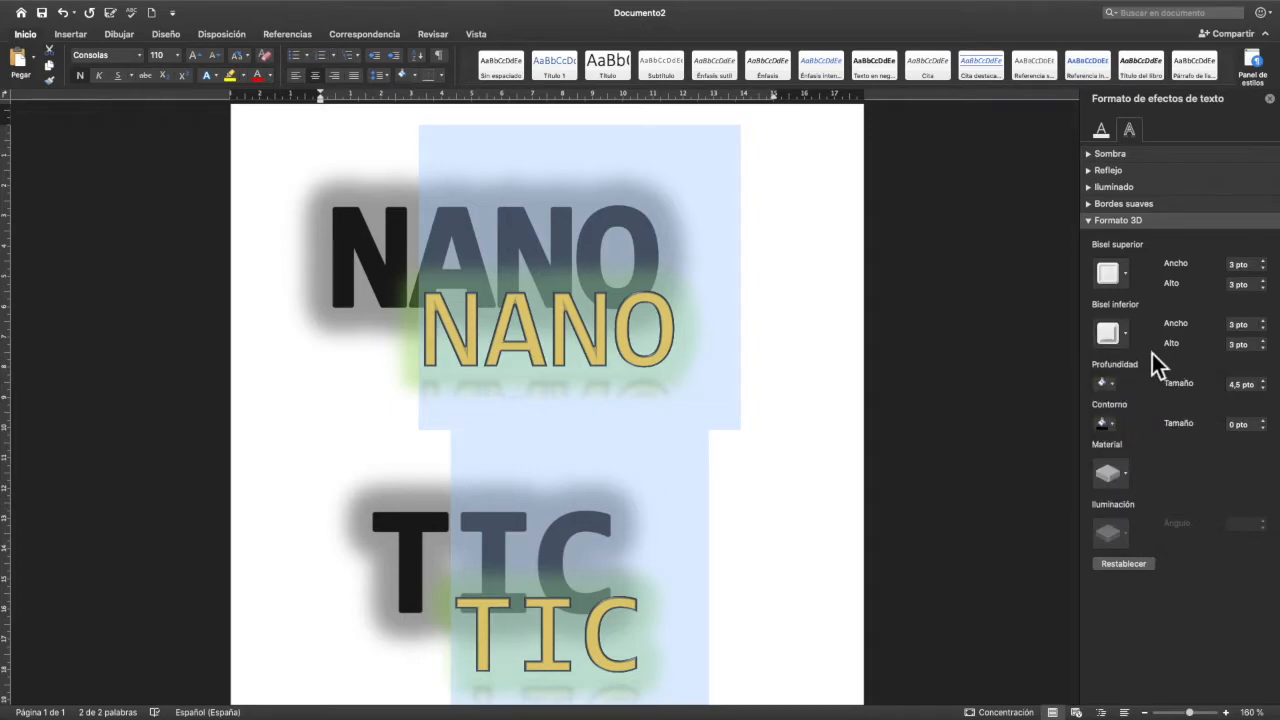
click(1129, 345)
click(1208, 471)
click(1130, 344)
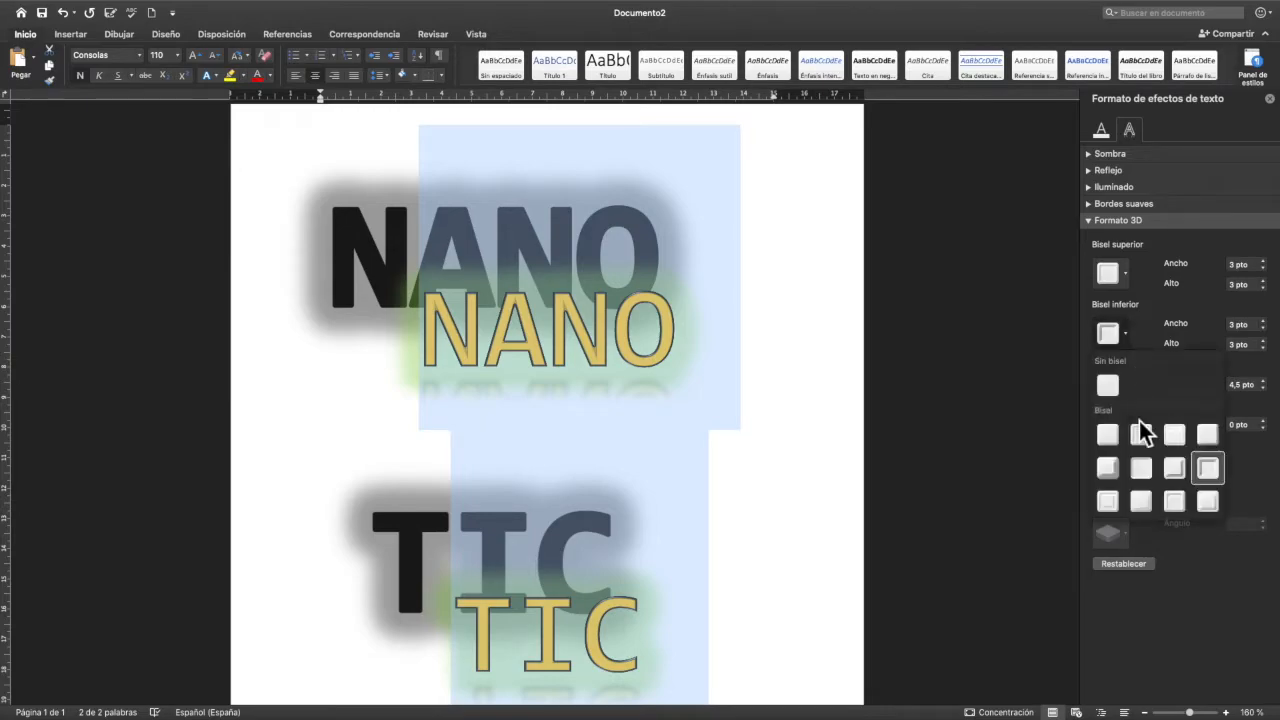
click(1117, 477)
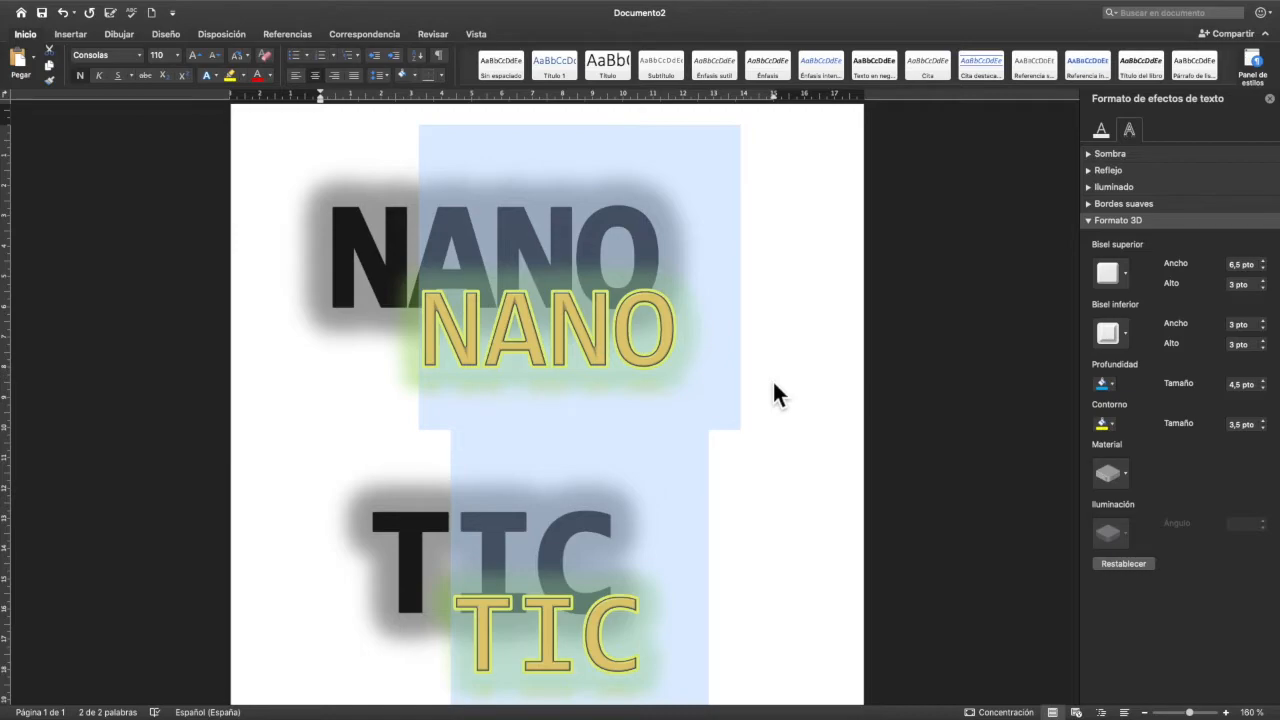
- Deselect the NANO TIC title and close the text effects formatting pane
scroll(792, 309, down, 1)
click(790, 330)
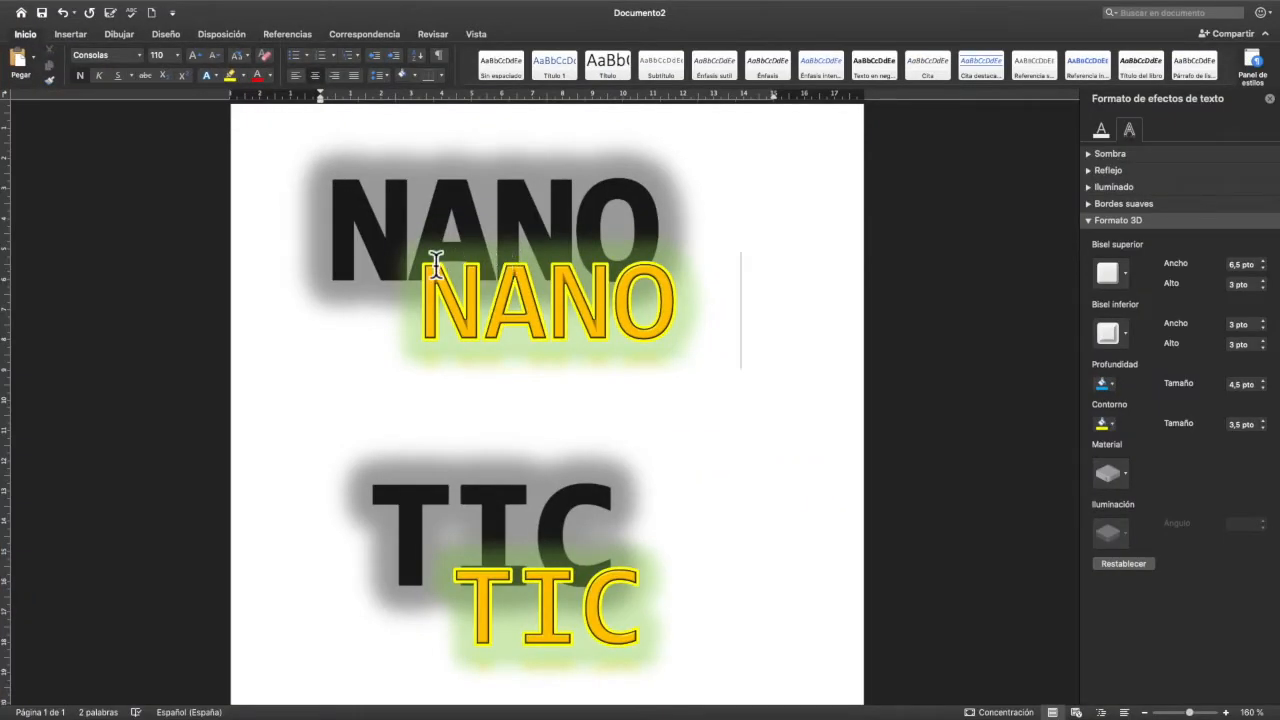
click(1271, 99)
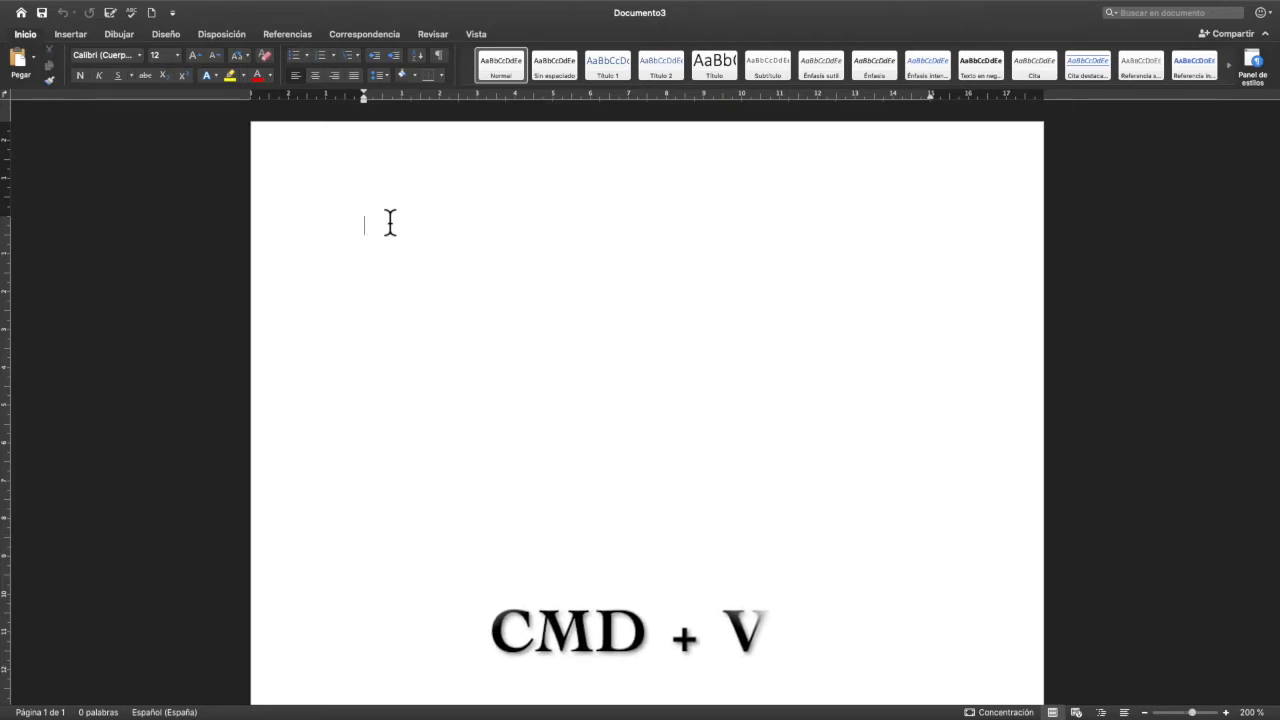
- Paste the copied mill text into the blank document and correct the double space in "la salud"
text(Con la construcción del molino, la prosperidad llegó al pueblo y todas las familias fueron mejorando sus economías, llegando a un estado saludable. La alimentación de la población había mejorado mucho, así como la  salud y la educación. Todo había llegado a un nivel muy óptimo.)
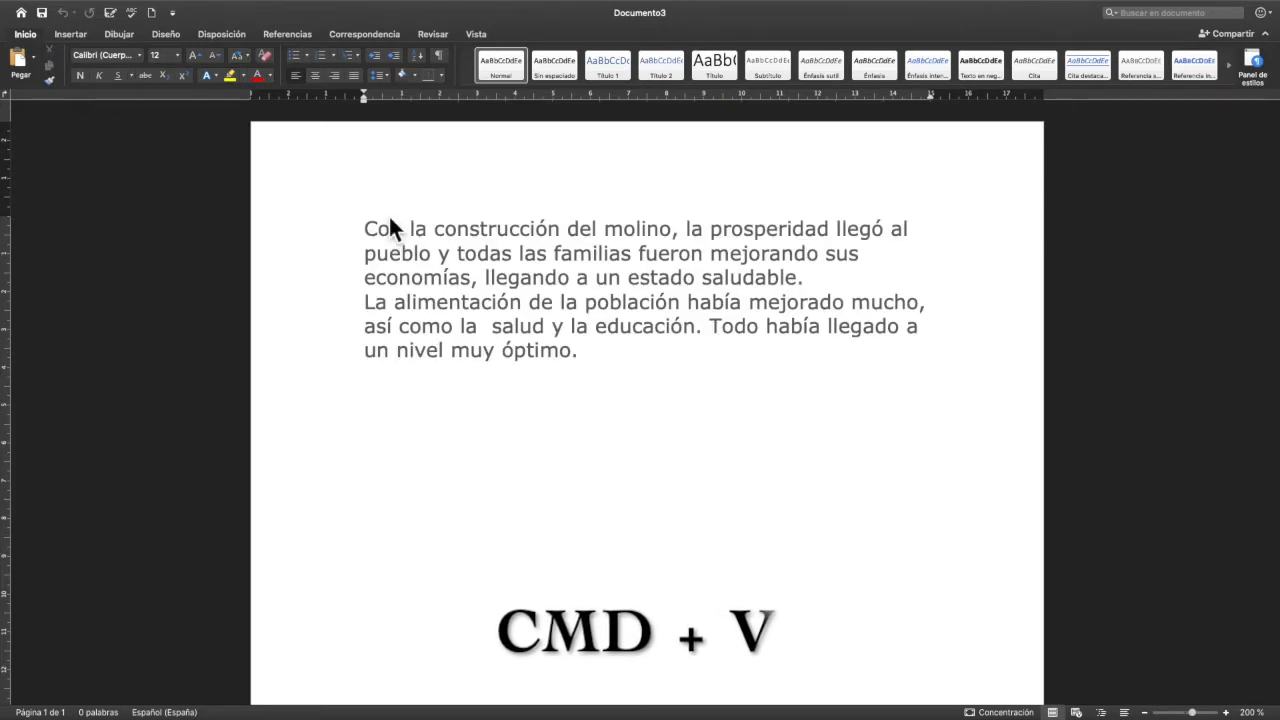
right_click(505, 328)
click(580, 345)
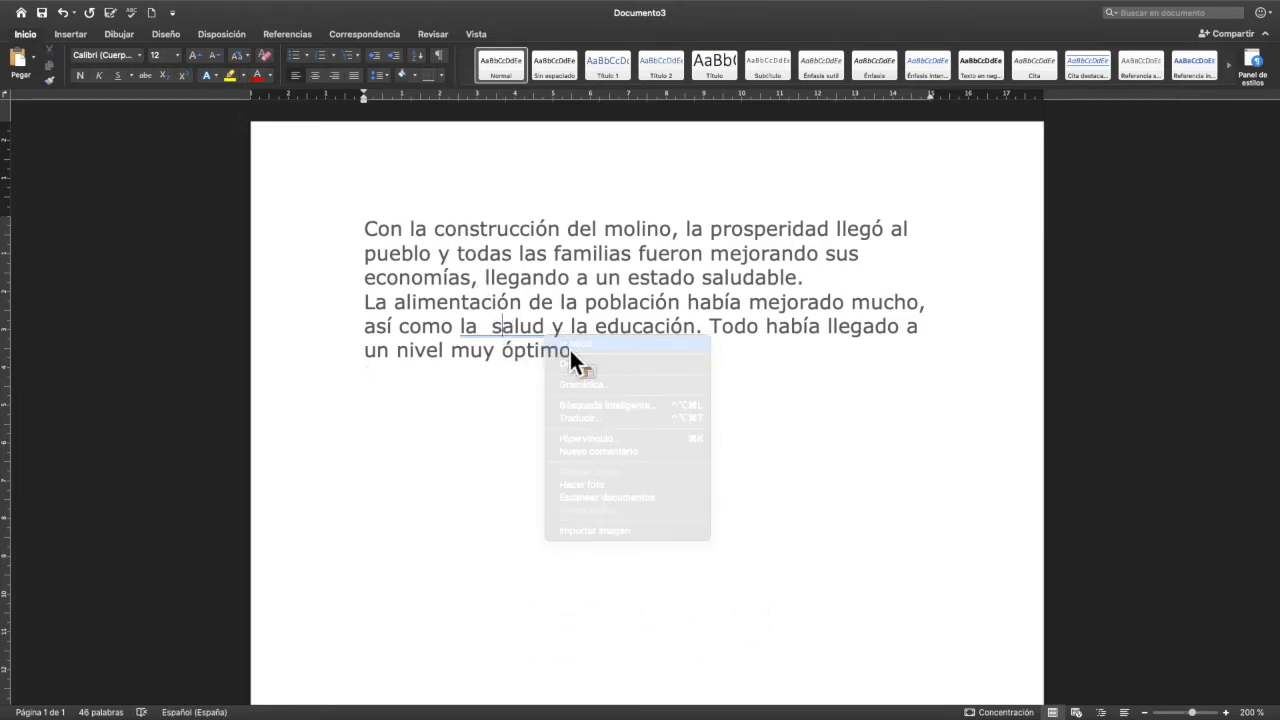
click(586, 356)
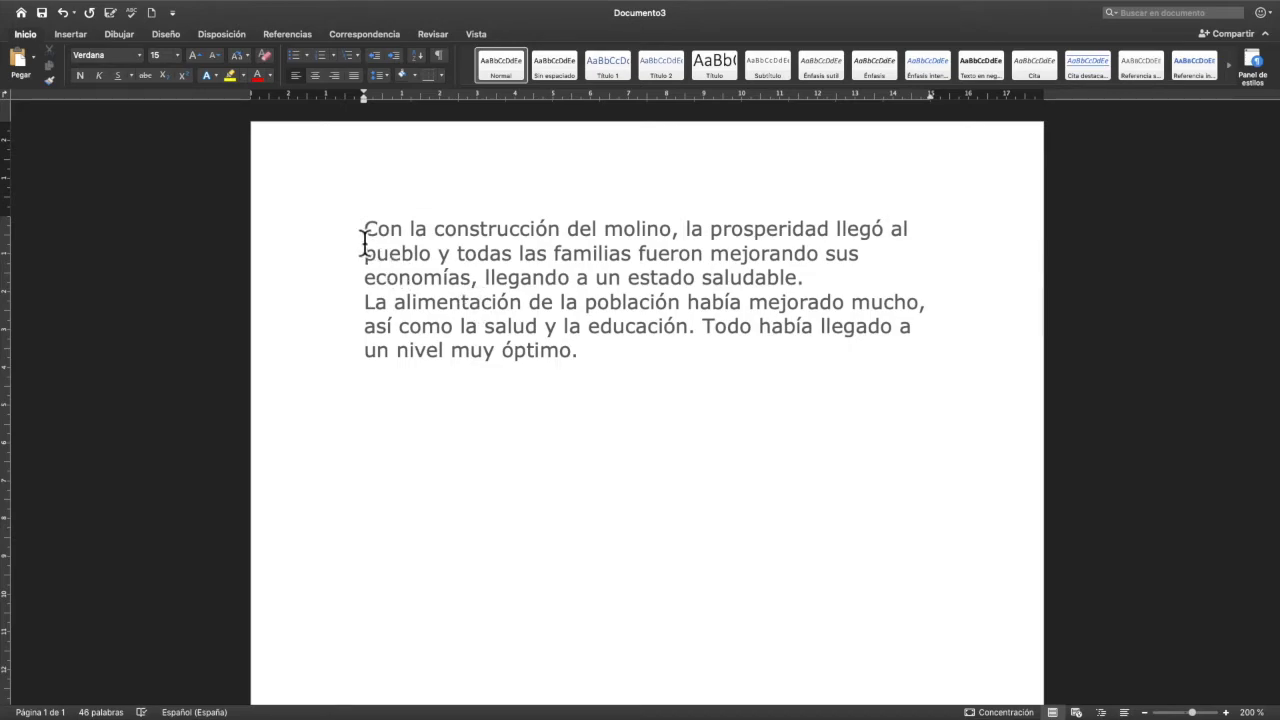
- Try centring the two pasted paragraphs, justify them instead, and place the cursor below them
drag(361, 234, 614, 377)
key(super+c)
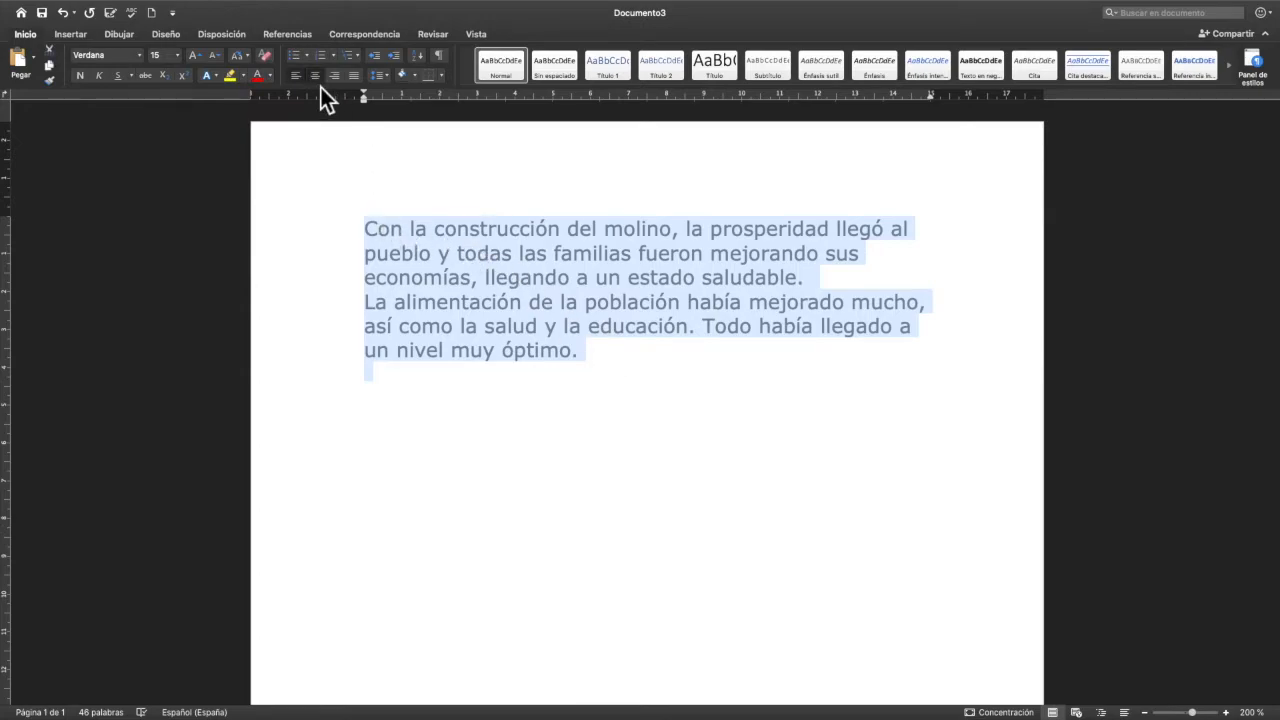
click(314, 75)
click(353, 75)
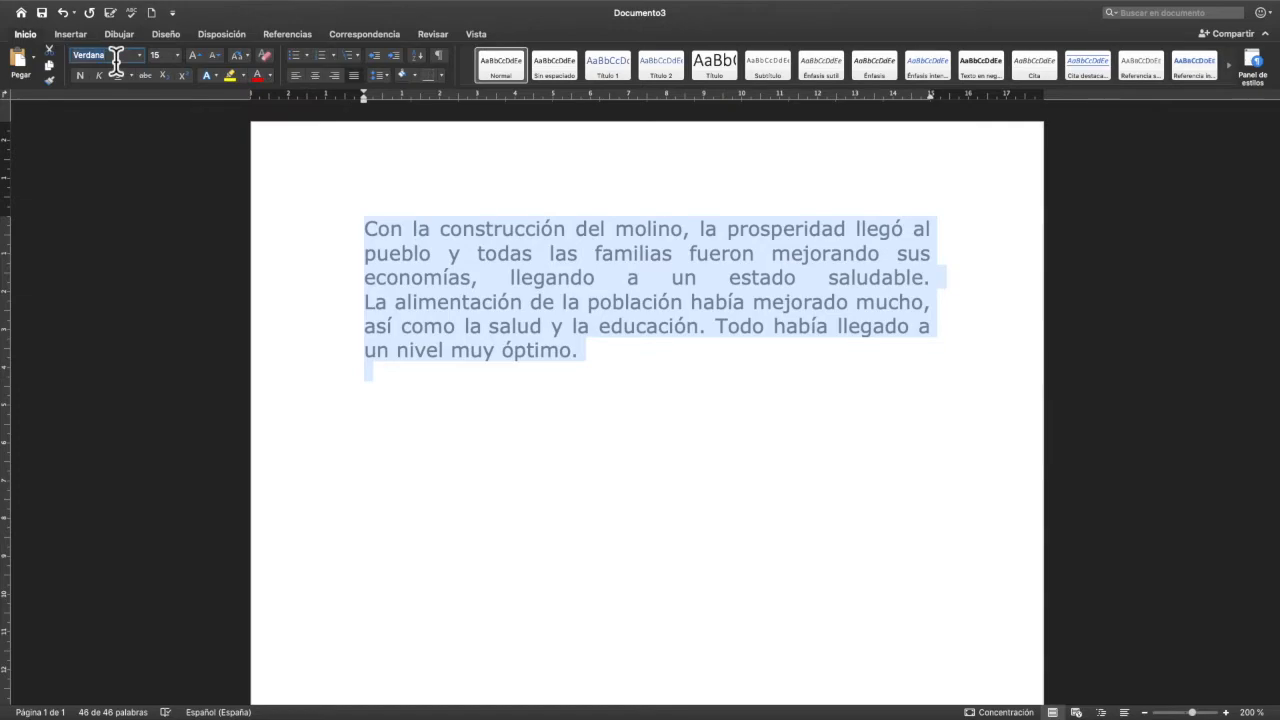
click(412, 406)
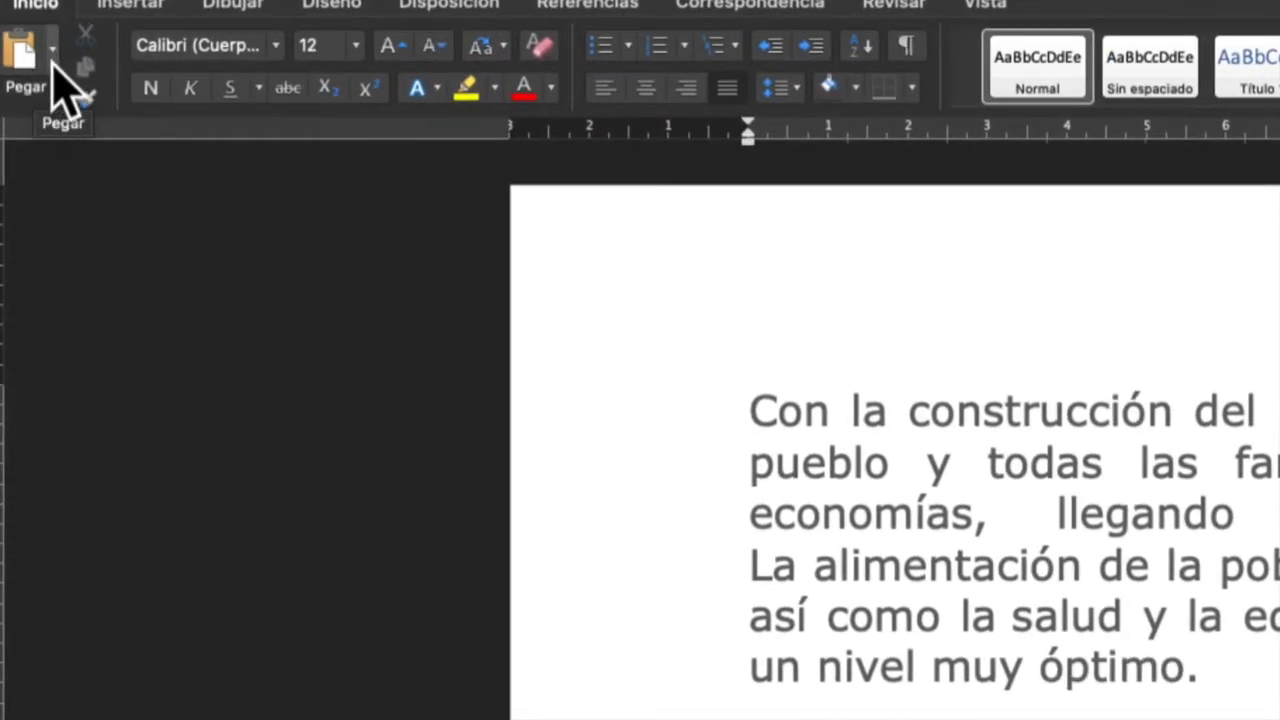
- Paste the copied text again below the first paragraphs with the Hacer coincidir formato option
click(52, 62)
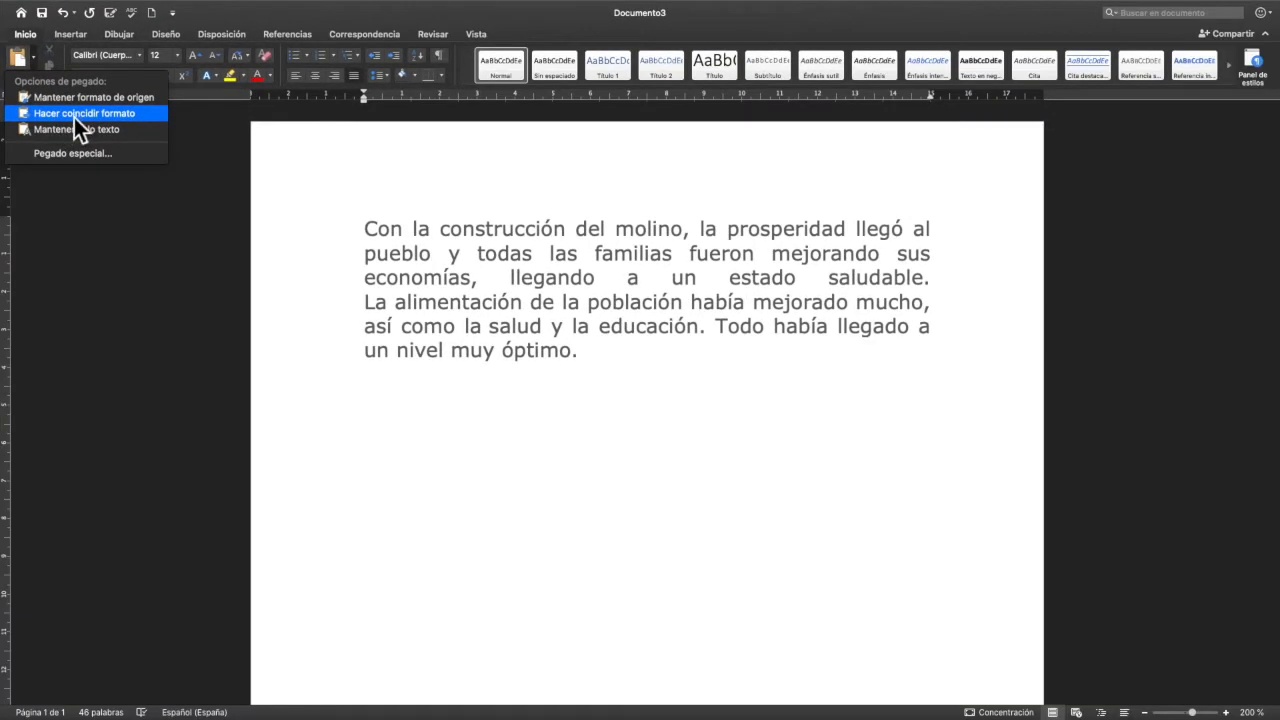
click(74, 113)
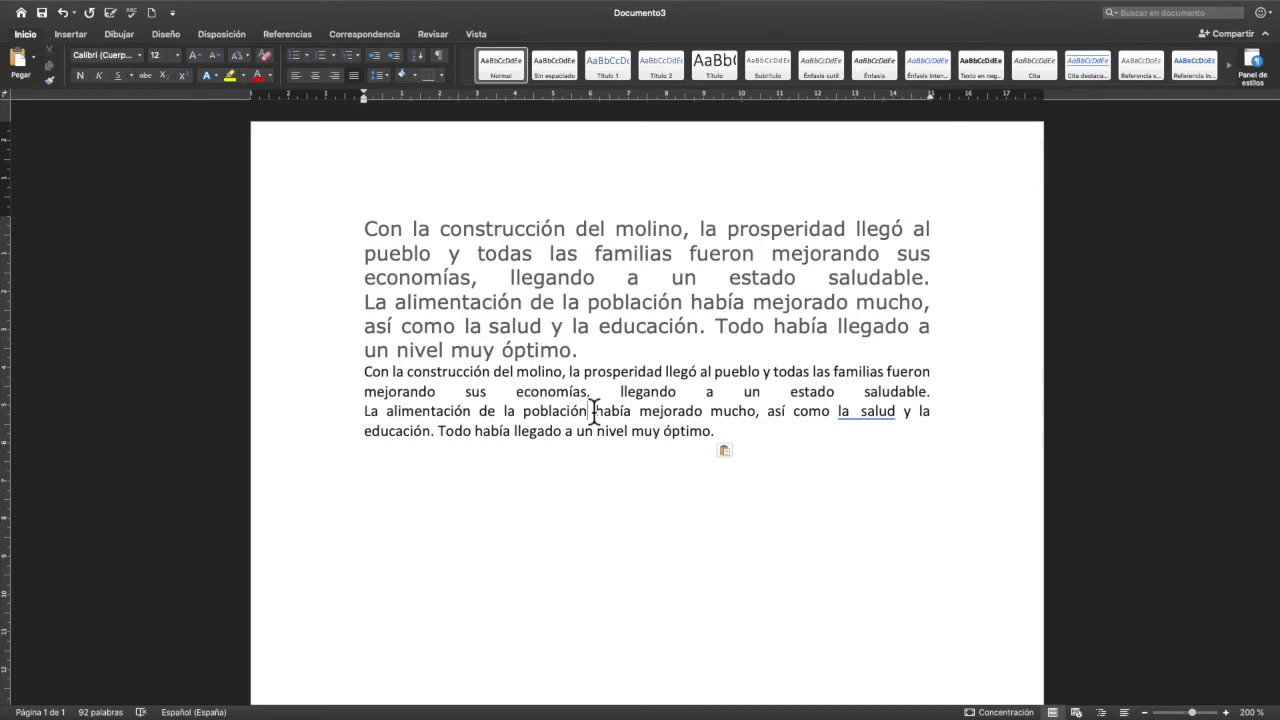
click(580, 310)
- Write "Esto es una prueba de pegado de texto." on a separate line below the pasted paragraphs
click(381, 487)
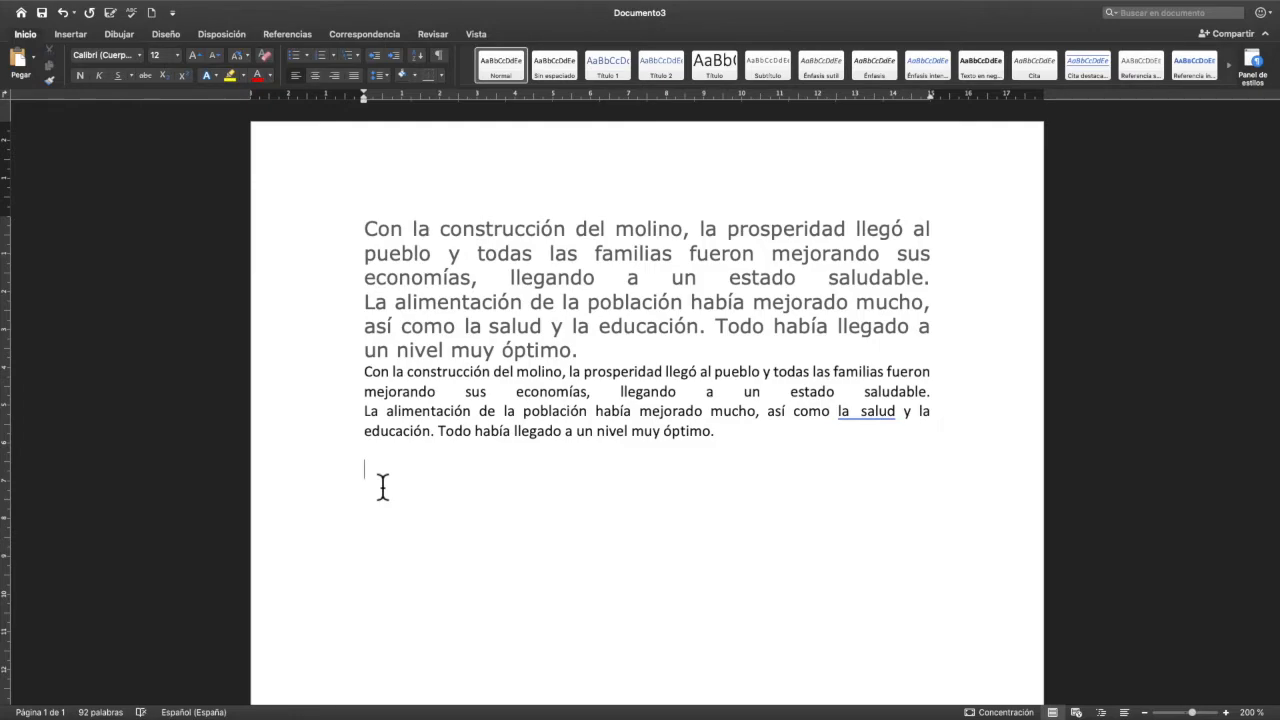
text(Pur)
key(BackSpace)
key(BackSpace)
text(r)
key(BackSpace)
key(BackSpace)
text(Esto es una prueba de )
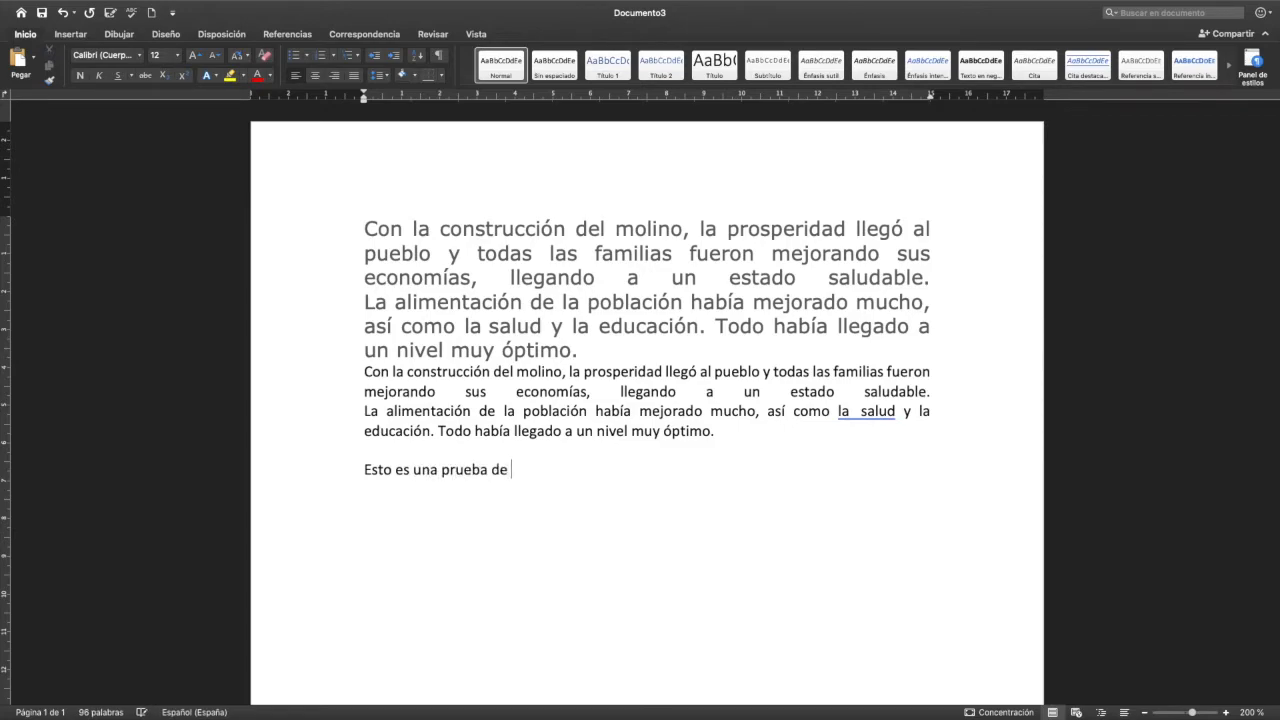
text(pegado de texto.)
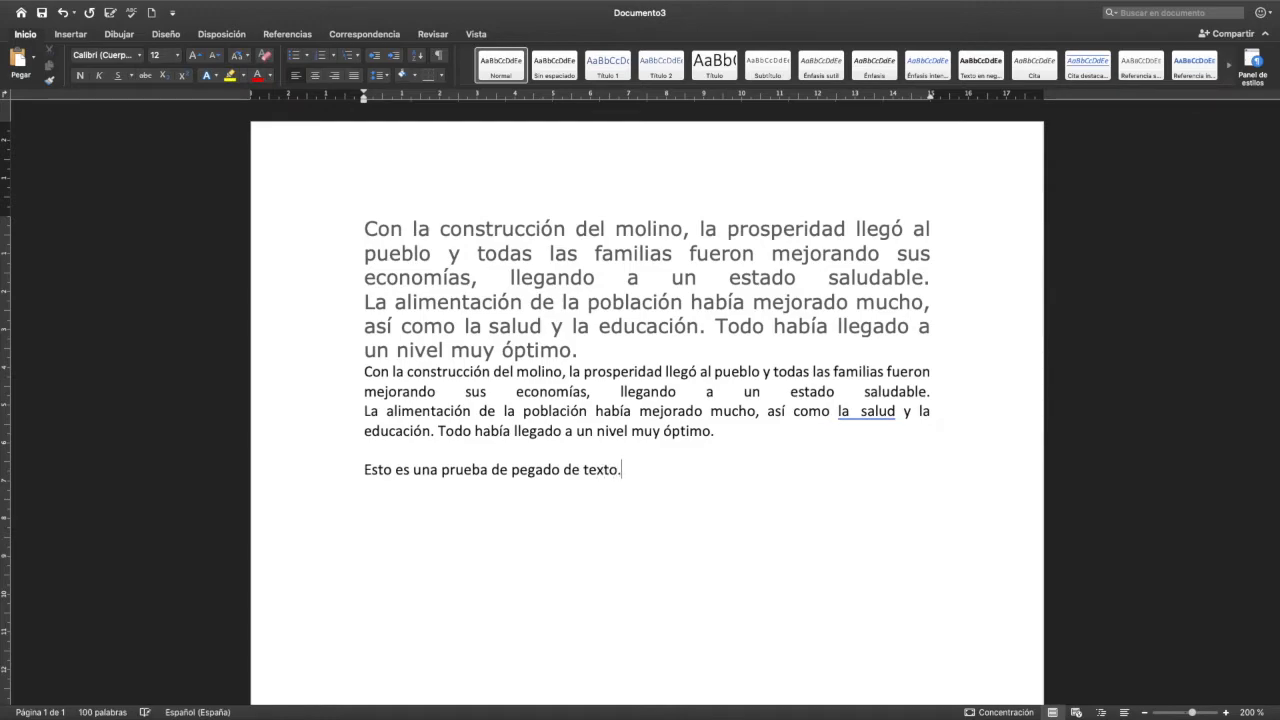
- Set the test sentence's font to Consolas and its size to 16
drag(663, 491, 356, 477)
click(121, 57)
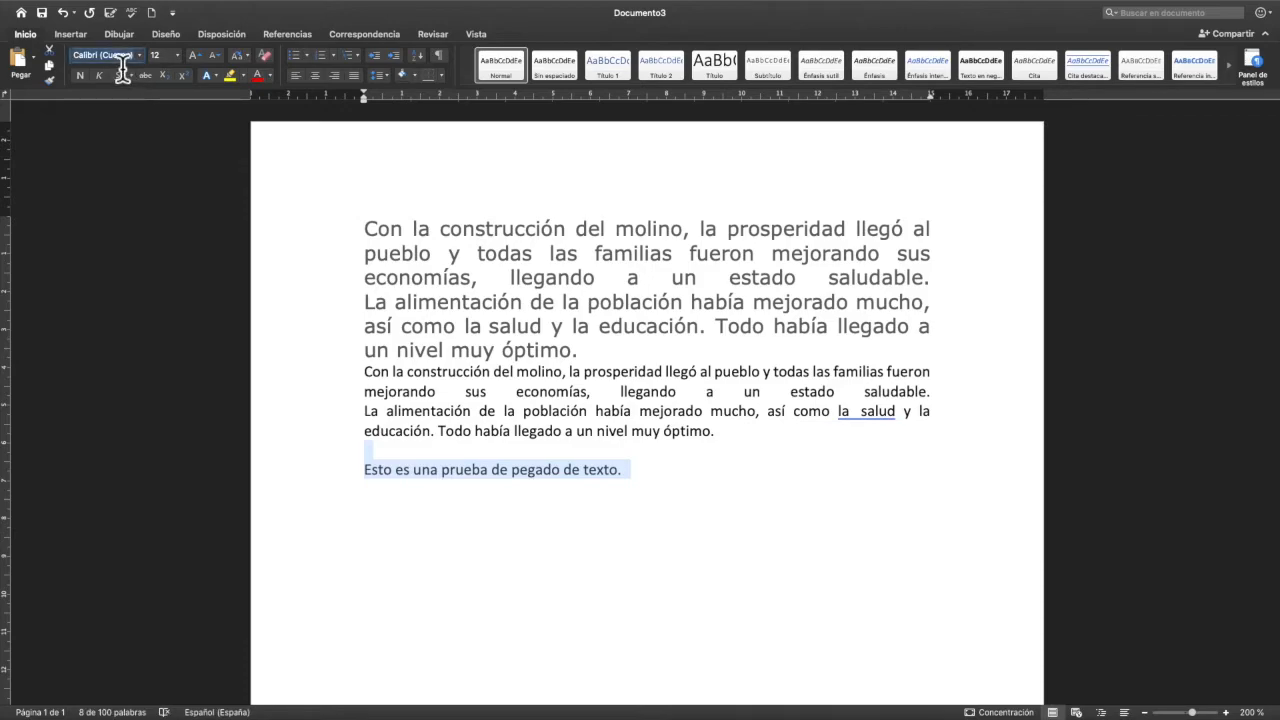
text(Consolas)
key(Return)
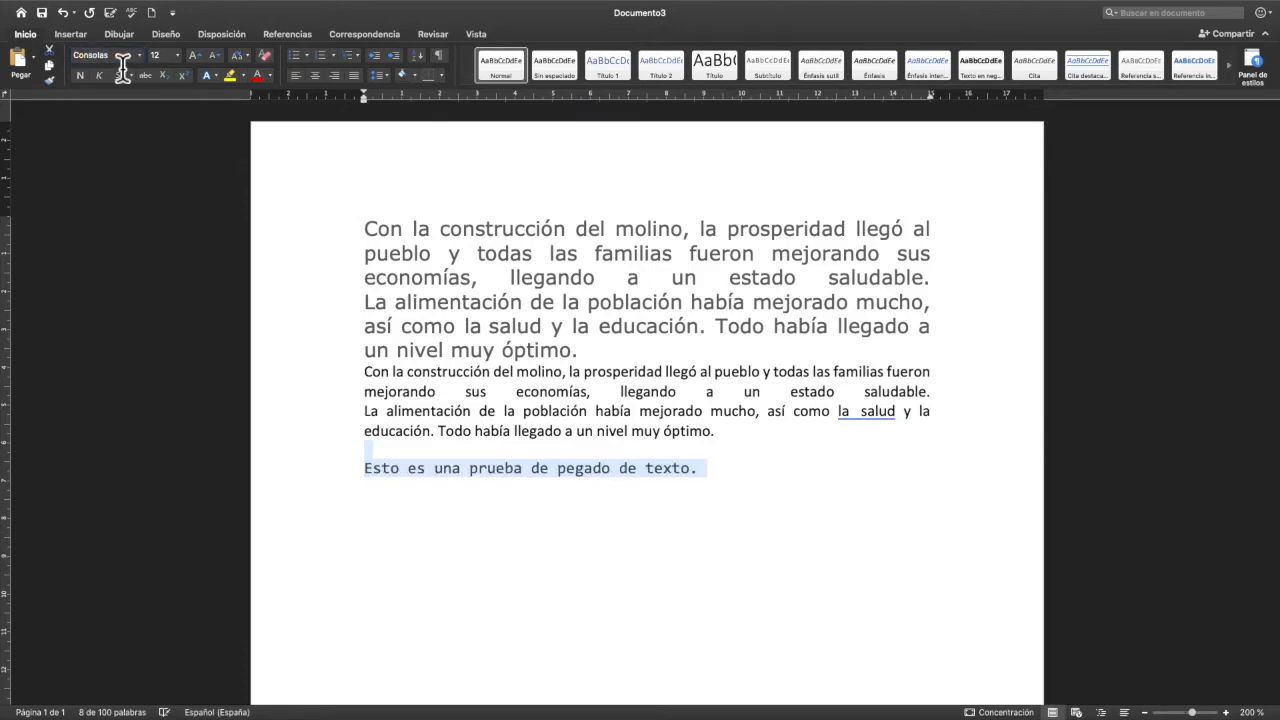
click(176, 66)
text(16)
key(Return)
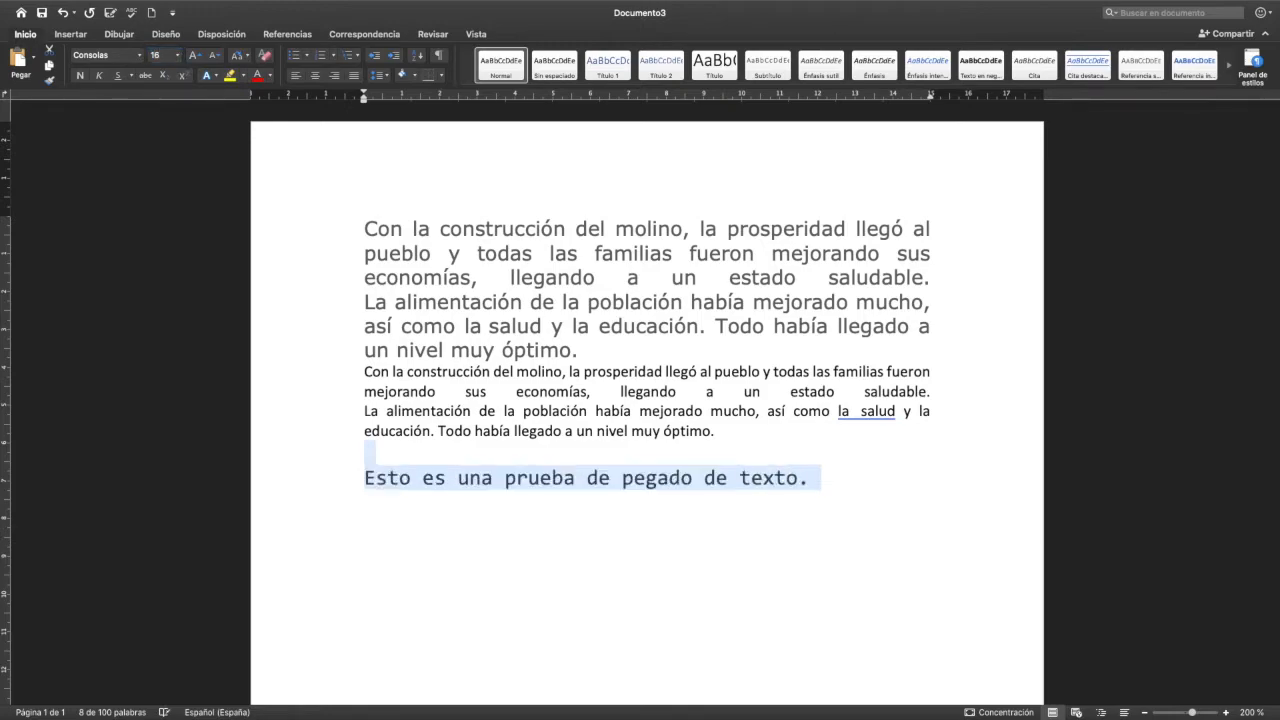
- Set the test sentence's font colour to Automático and place the cursor at its end
click(270, 76)
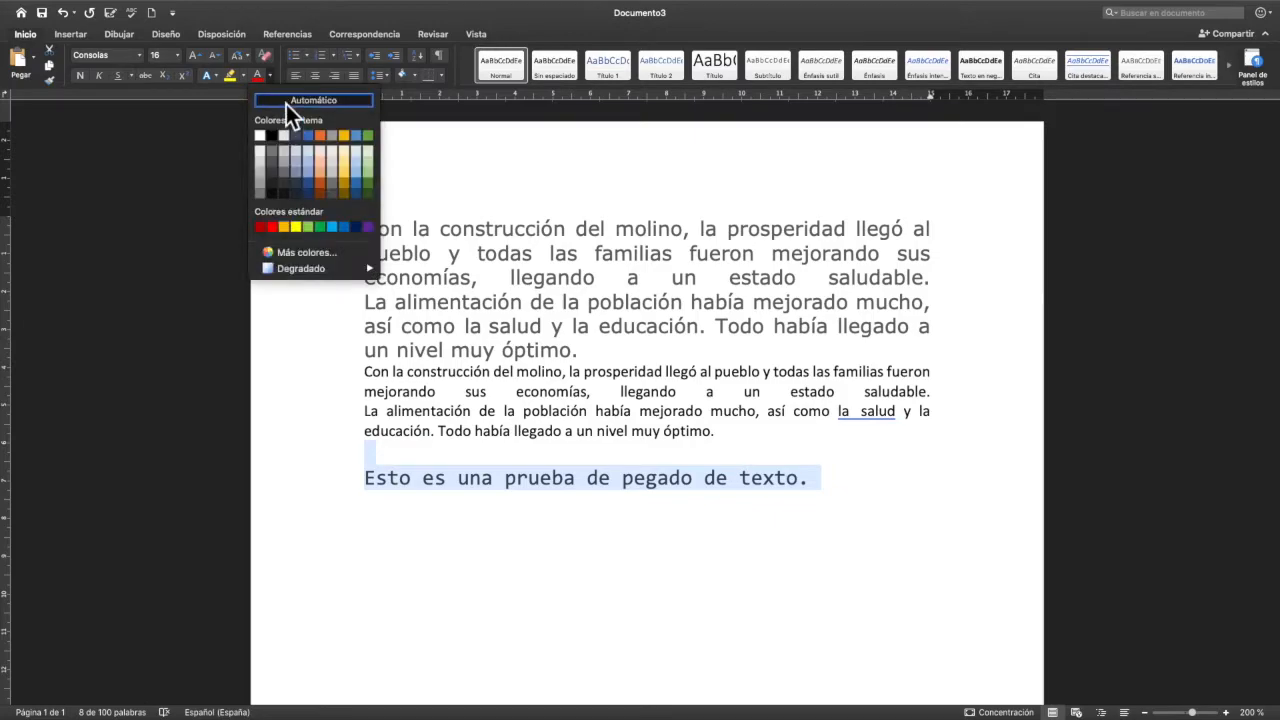
click(287, 103)
click(821, 495)
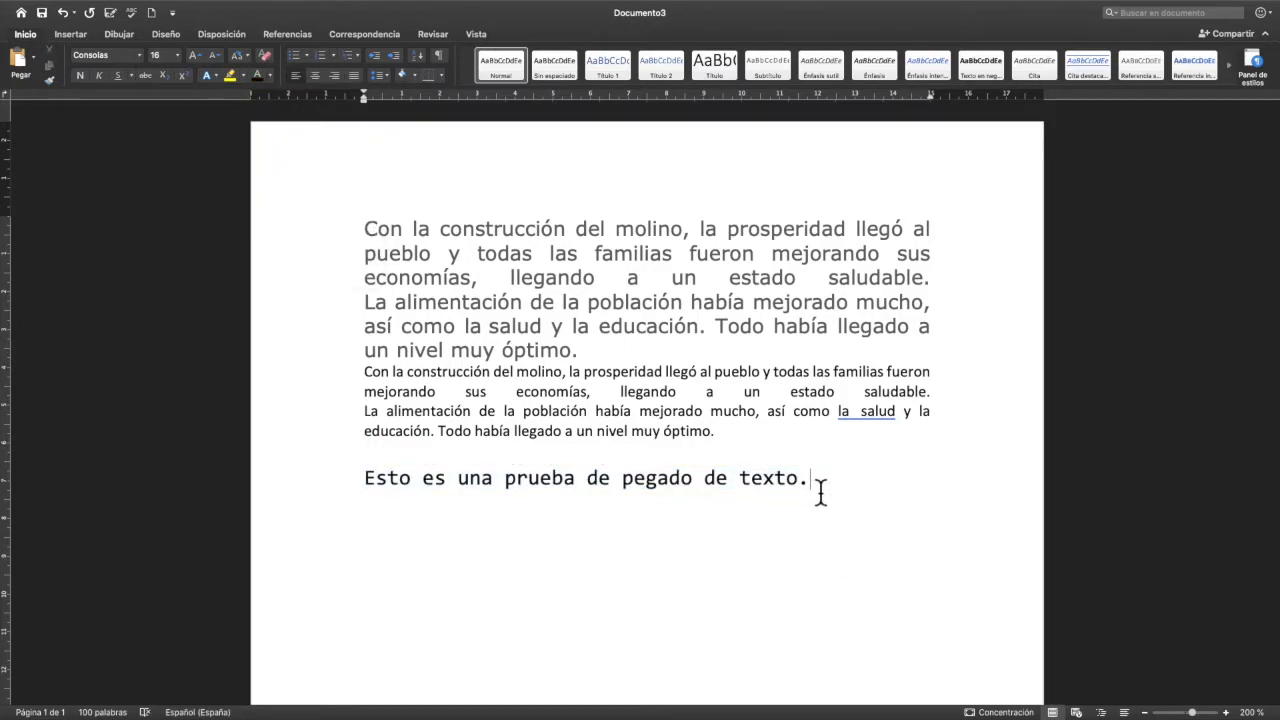
- Paste the copied text on a new line below the test sentence with the Mantener solo texto option
key(Return)
click(38, 60)
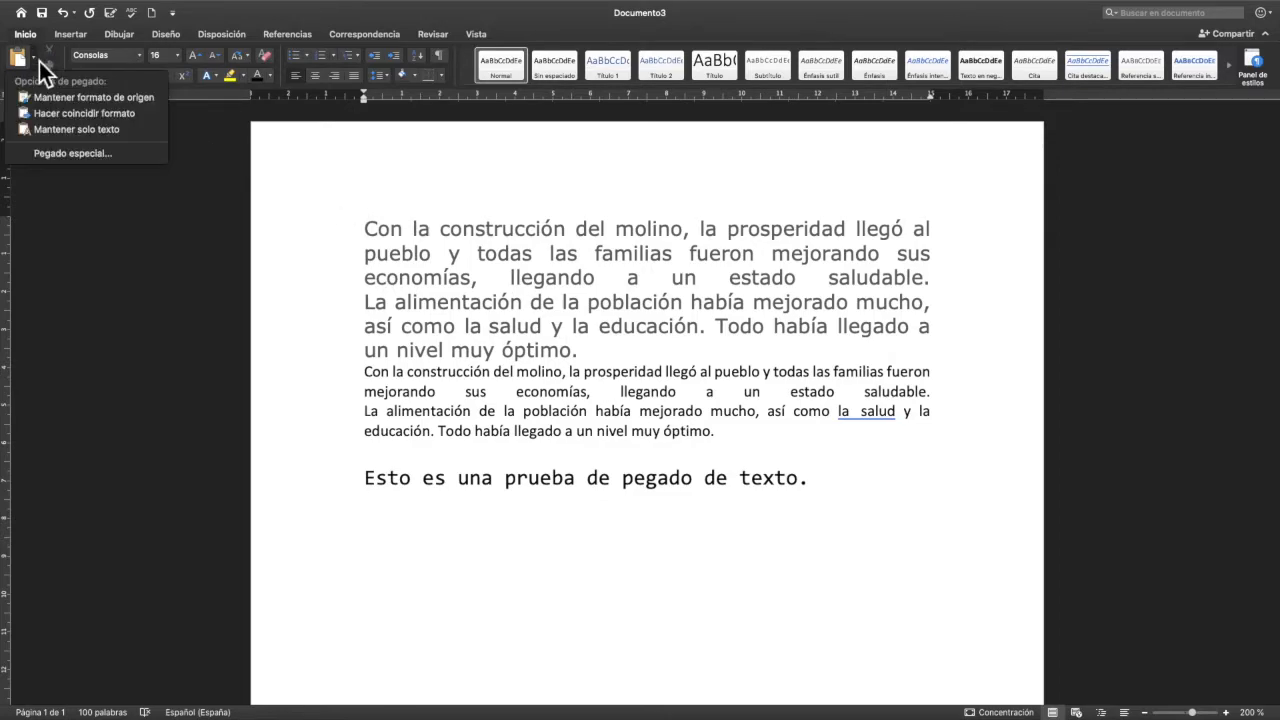
click(83, 134)
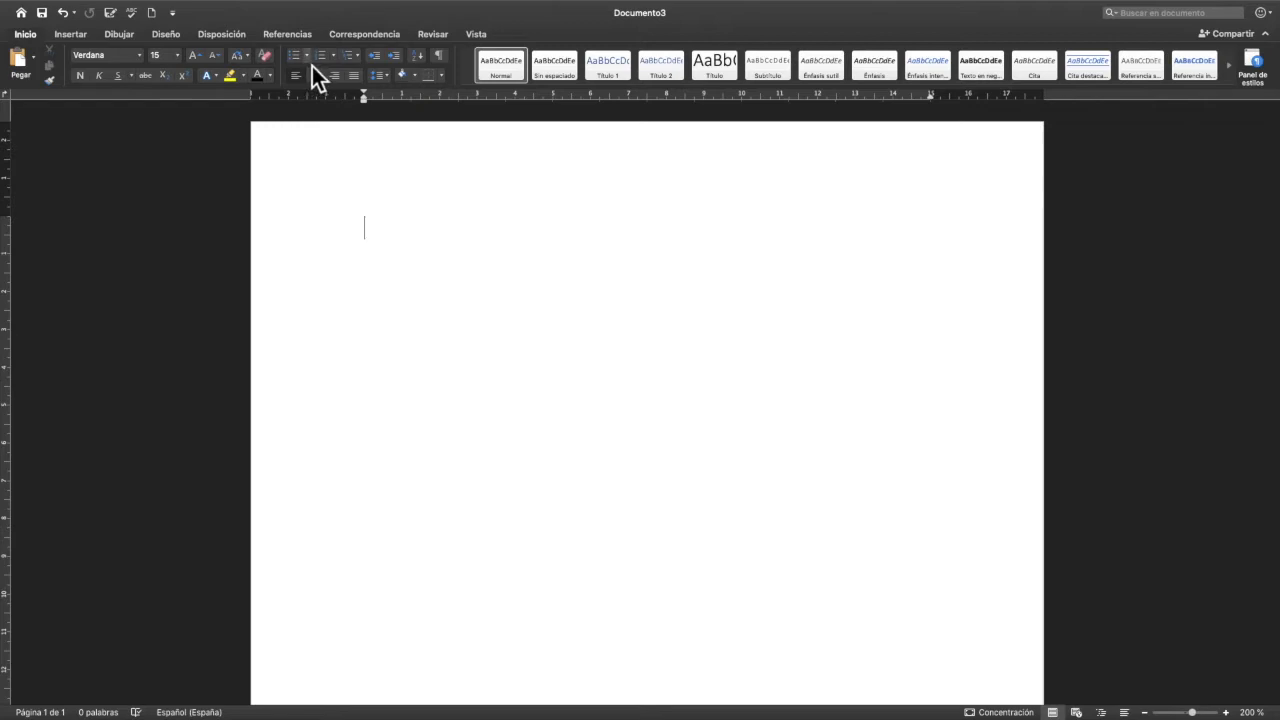
- Open the definition of a new list bullet
click(310, 62)
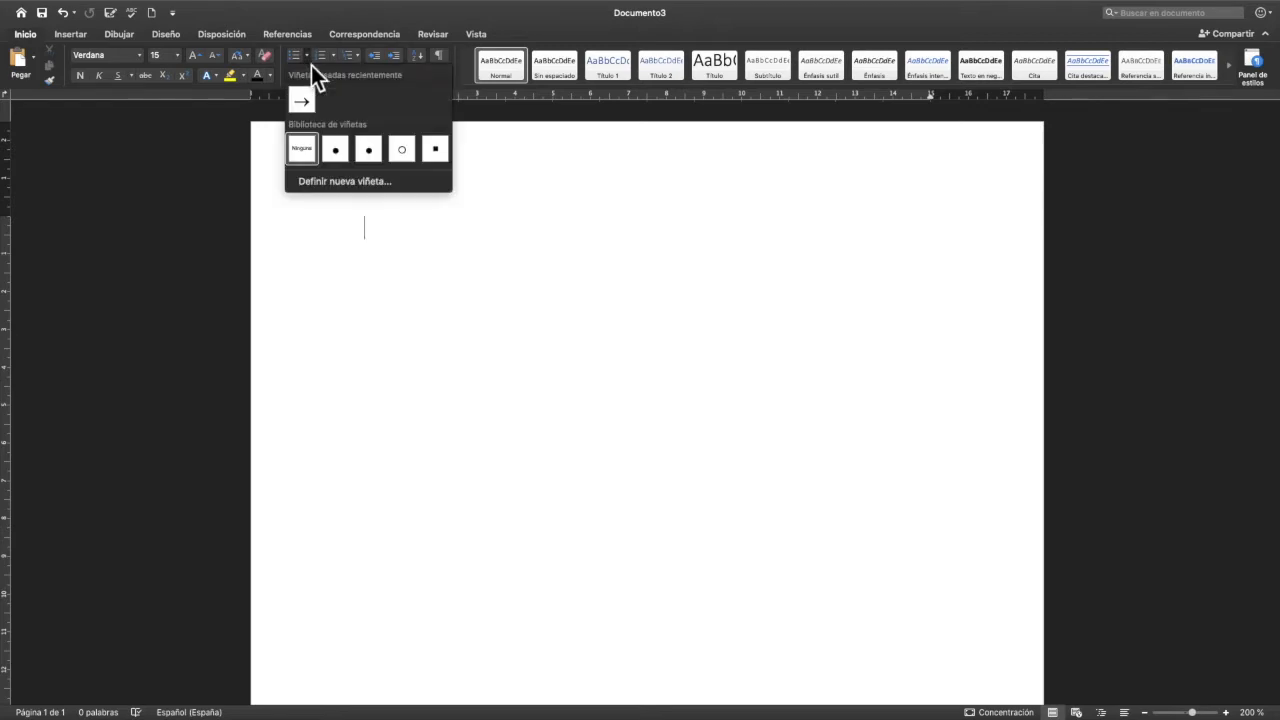
click(341, 182)
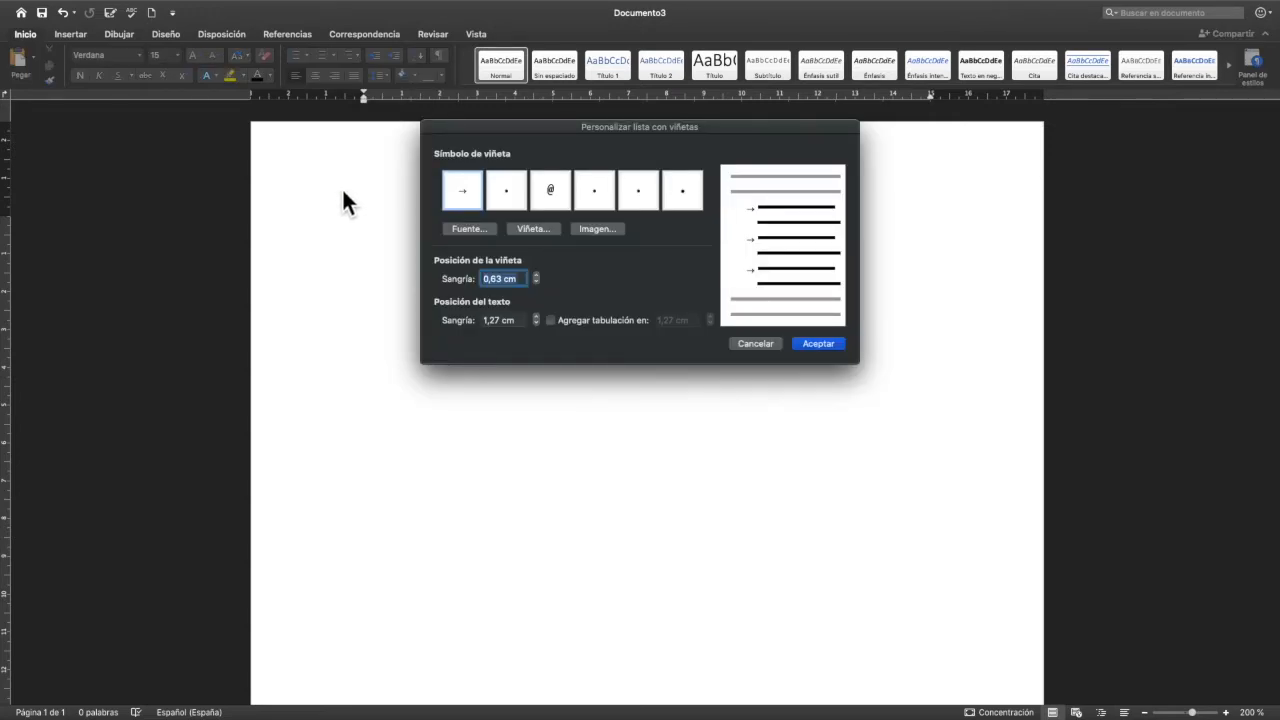
drag(536, 133, 548, 175)
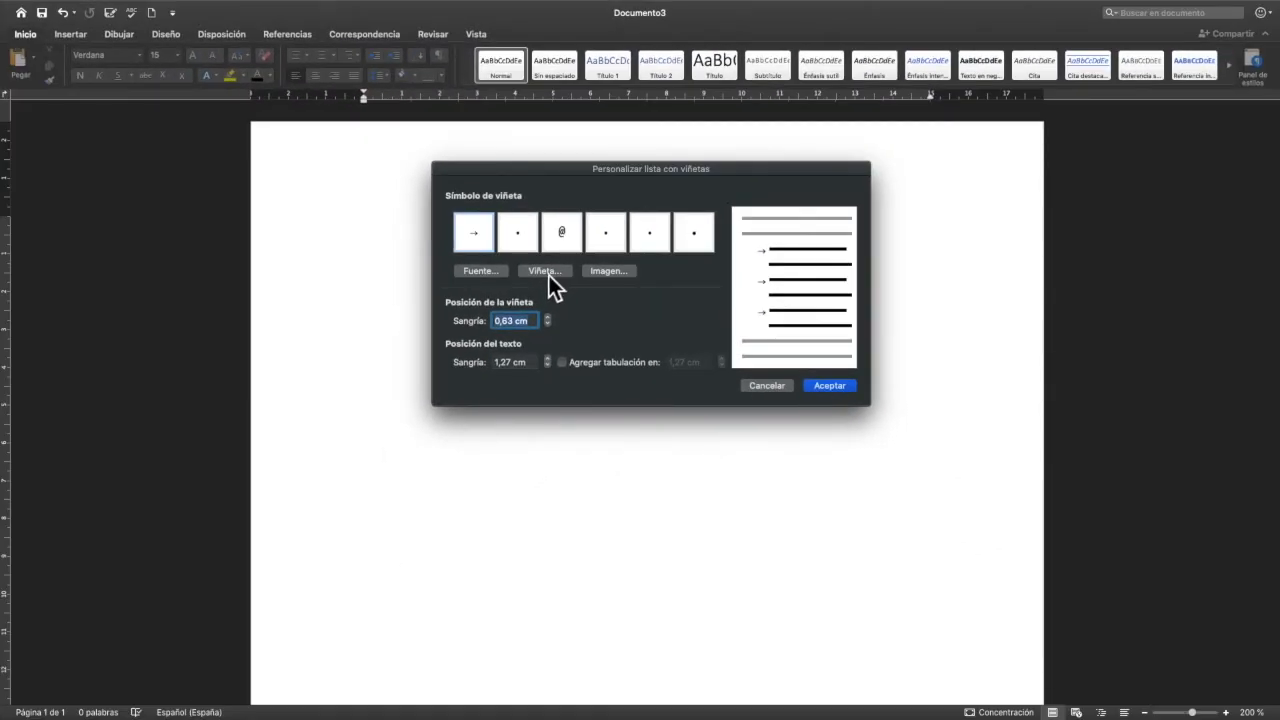
click(549, 275)
click(545, 275)
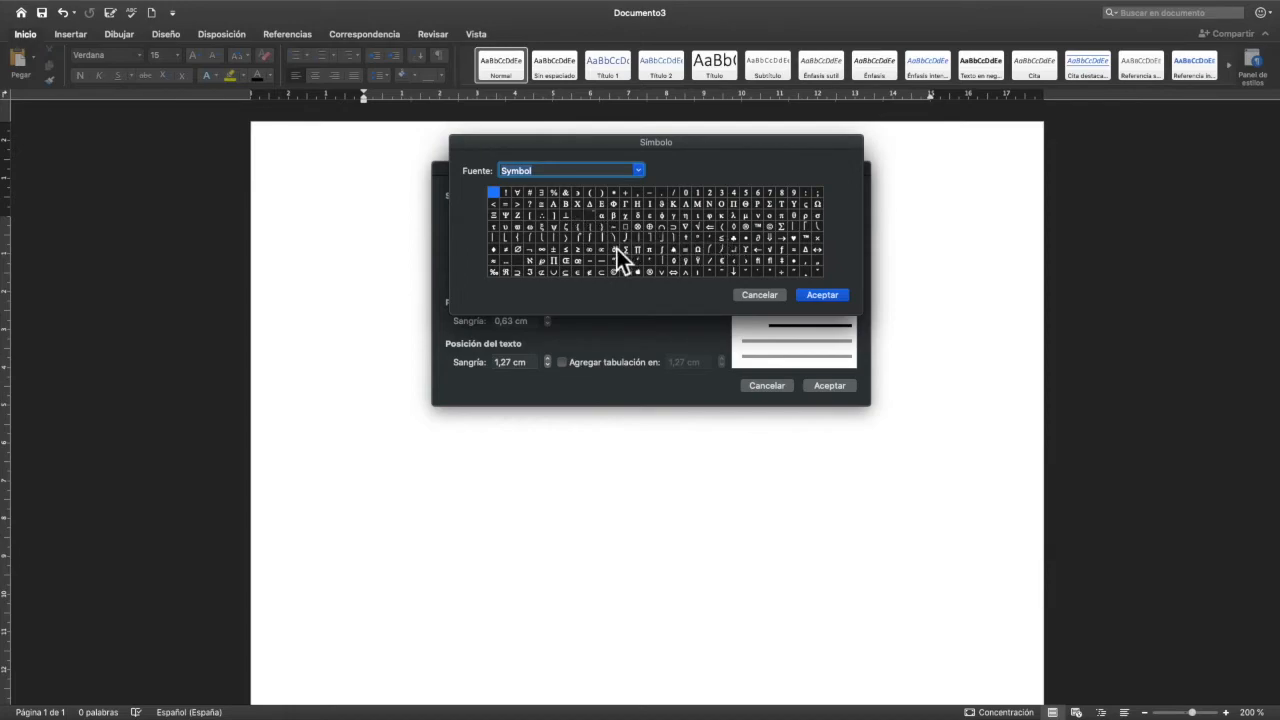
click(785, 241)
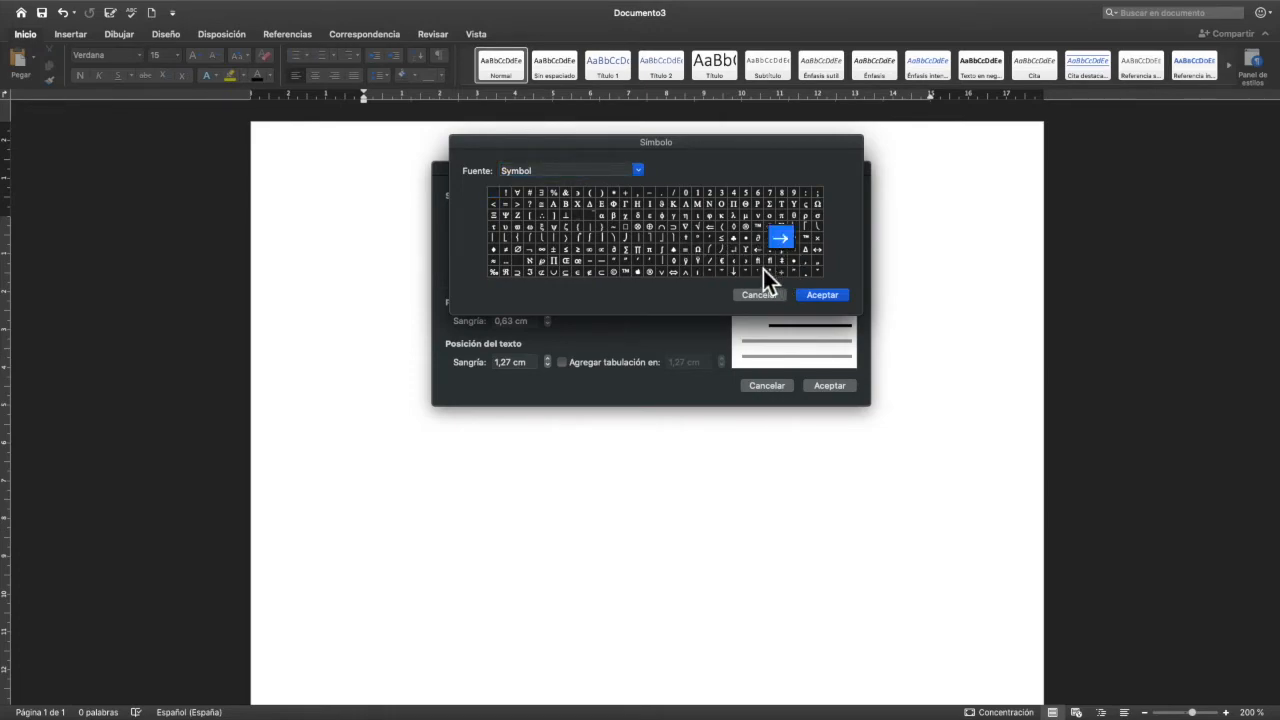
drag(693, 143, 725, 173)
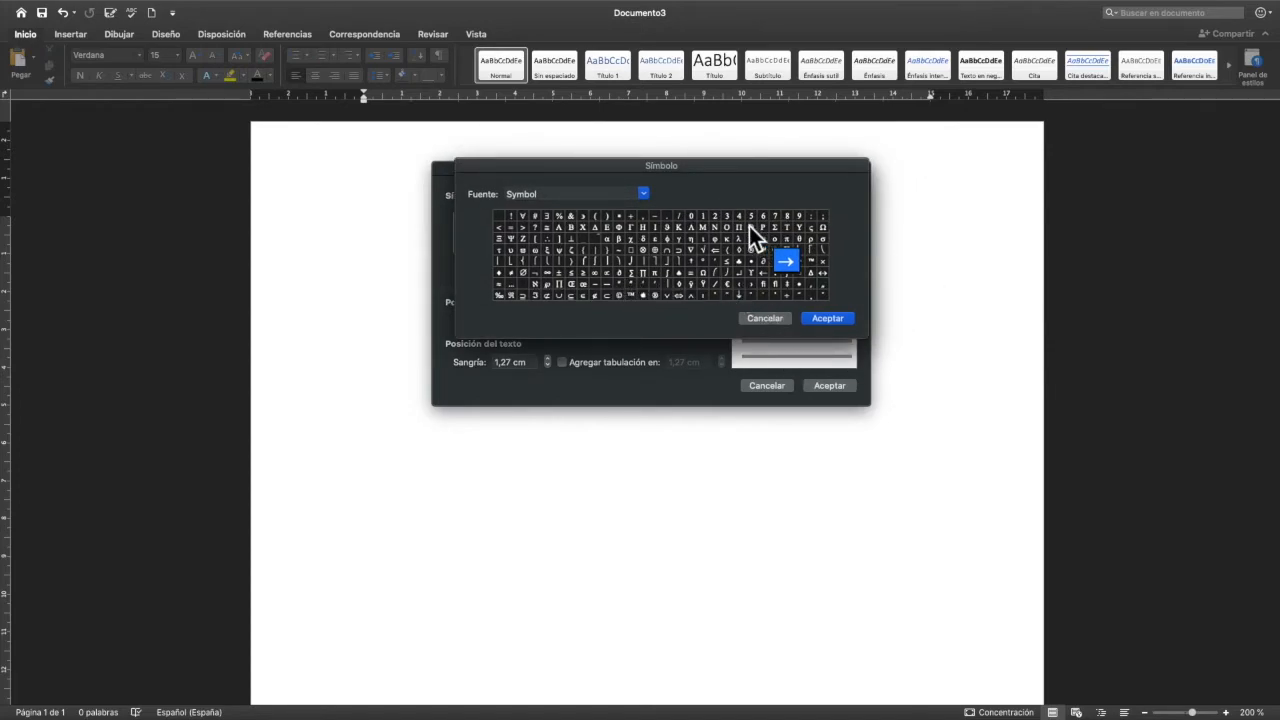
click(766, 318)
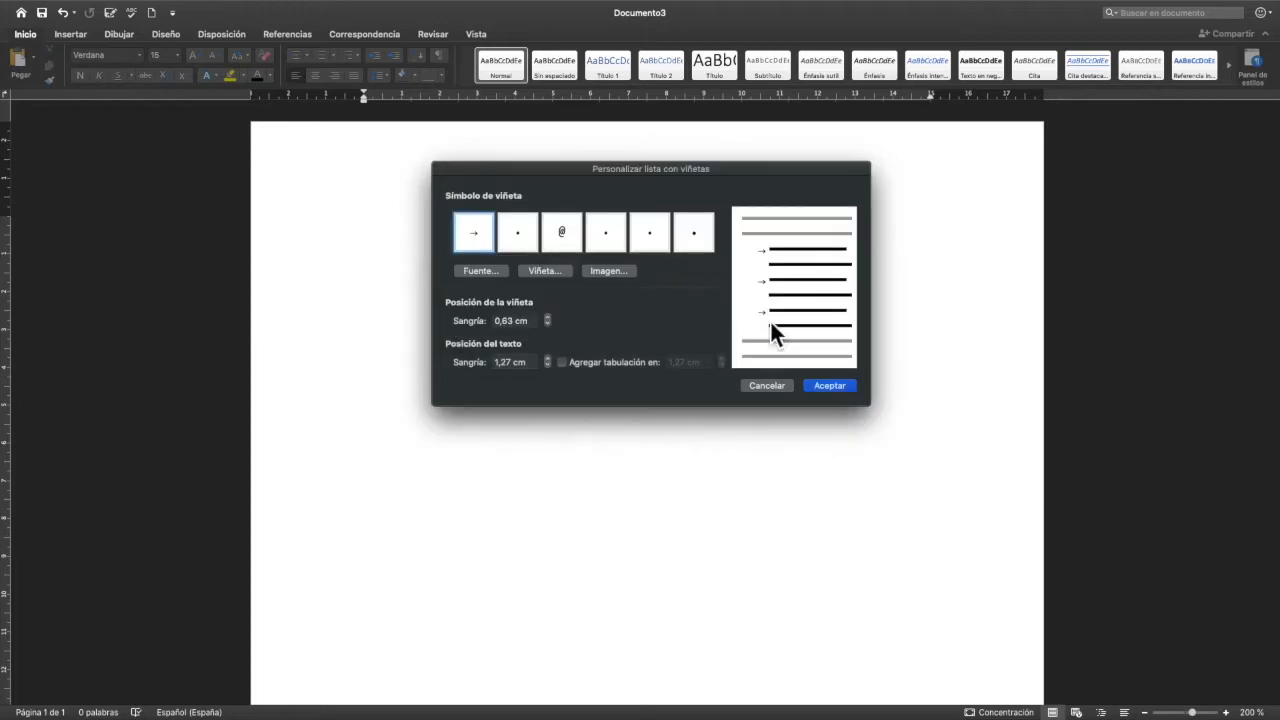
- Set the underline style to (ninguno) in the arrow bullet's font settings
click(477, 273)
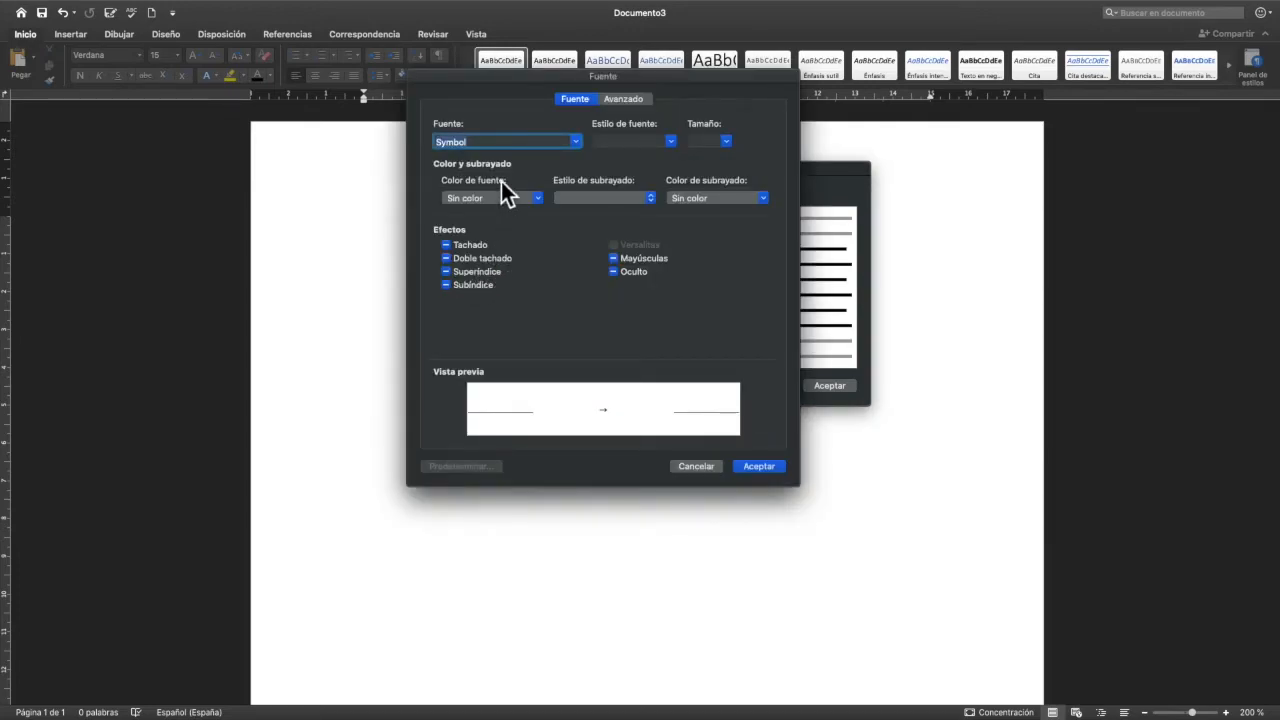
click(676, 146)
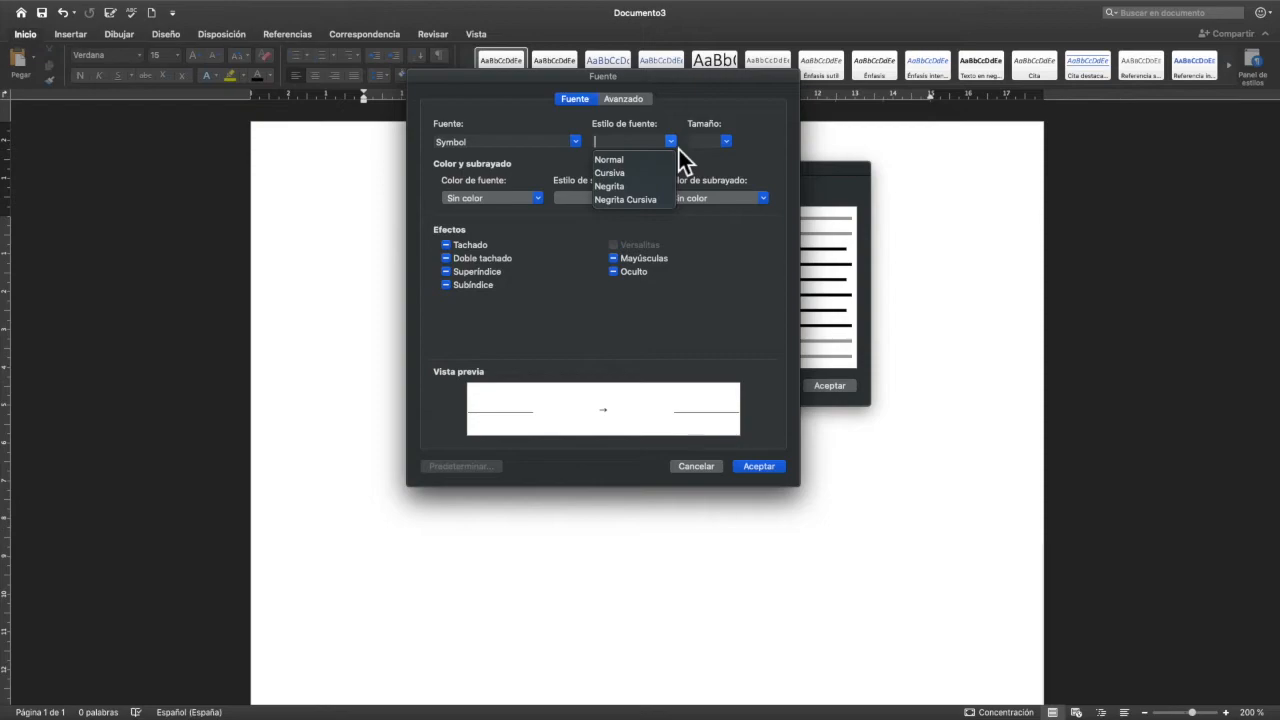
click(726, 146)
click(727, 146)
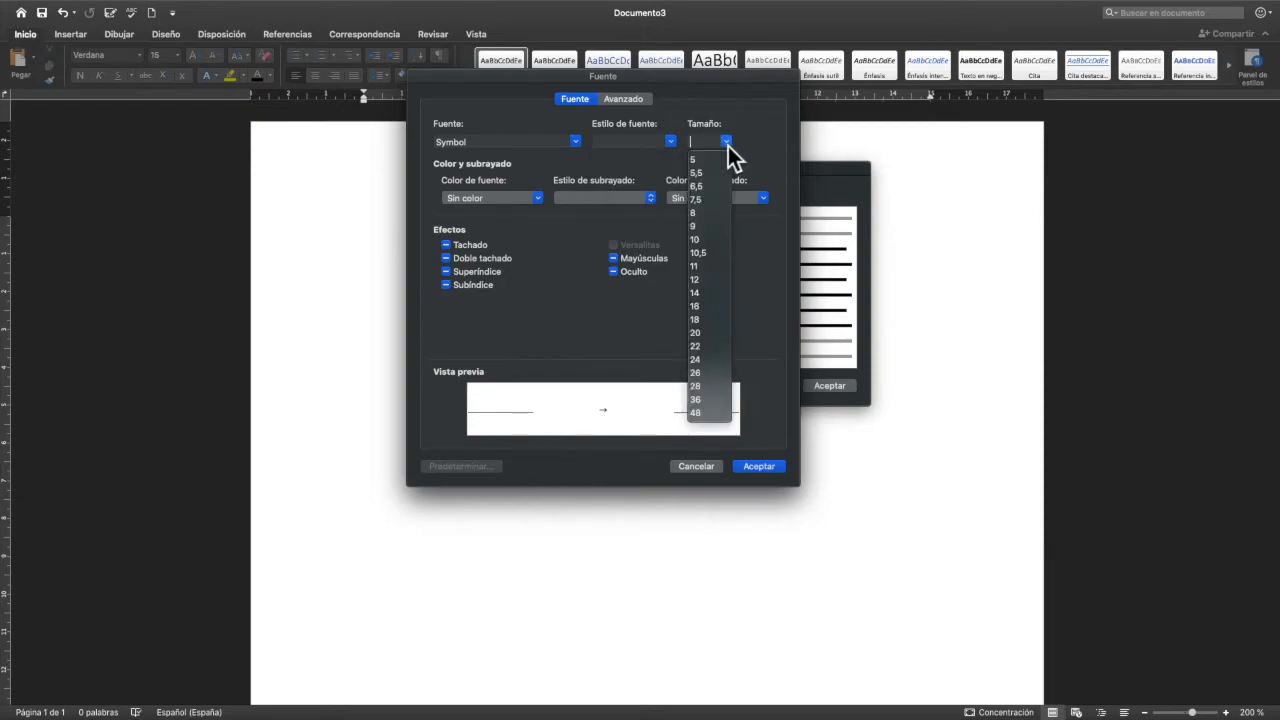
click(732, 144)
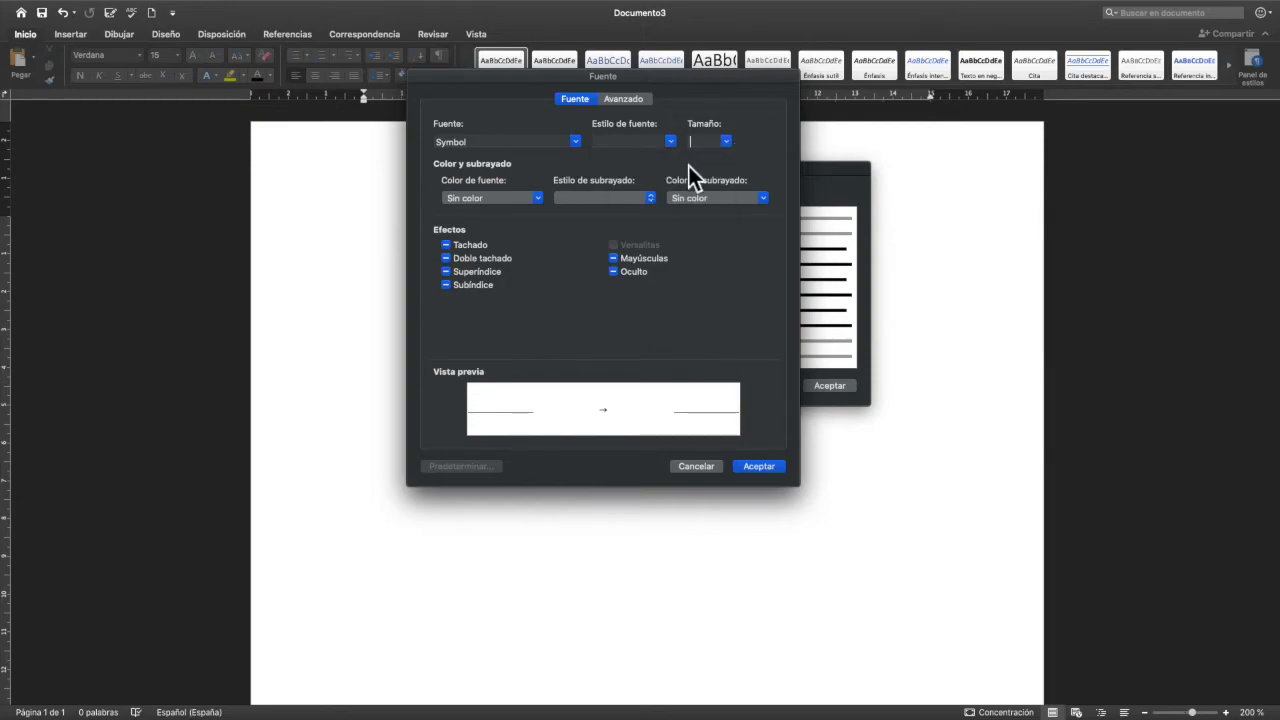
click(541, 200)
key(Escape)
click(649, 199)
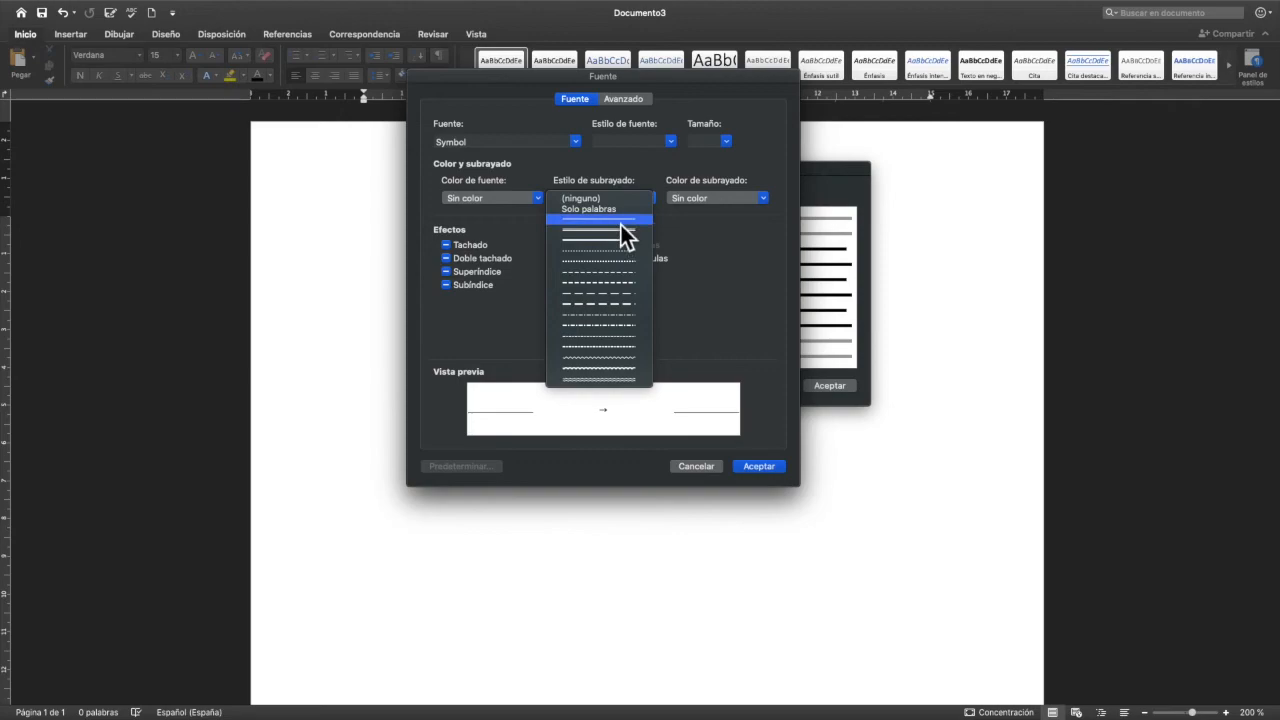
click(611, 205)
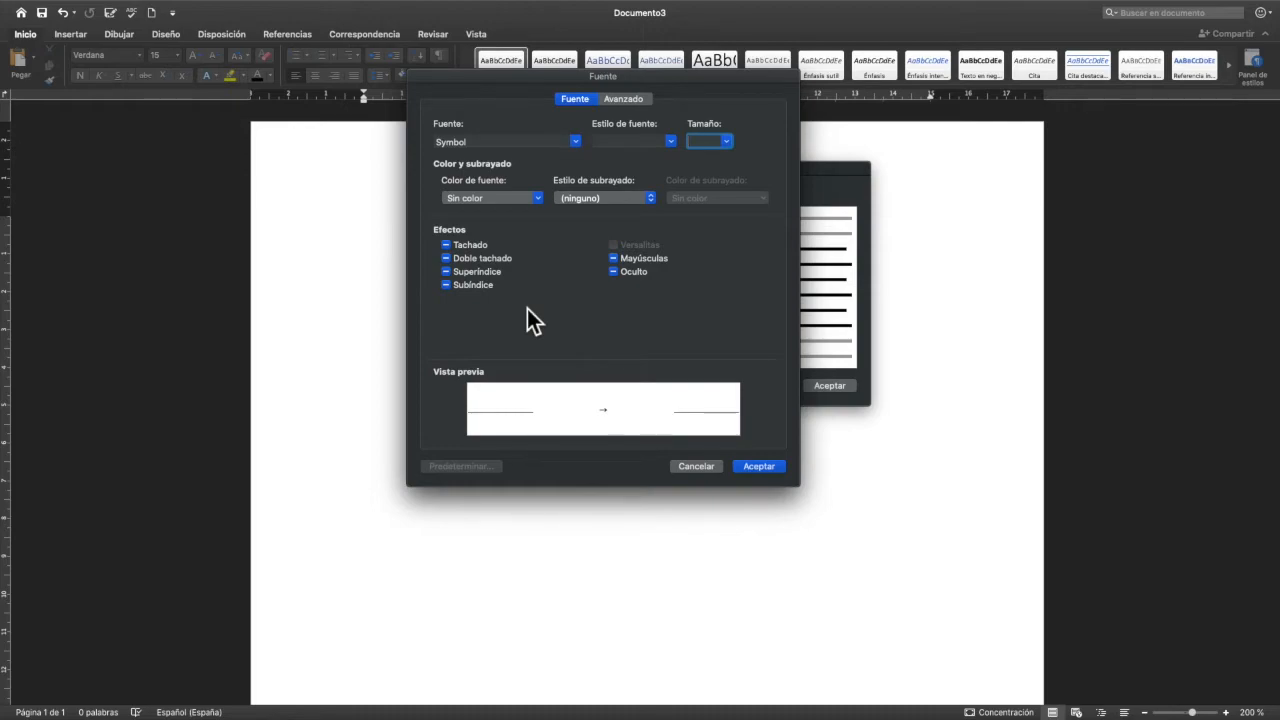
click(759, 468)
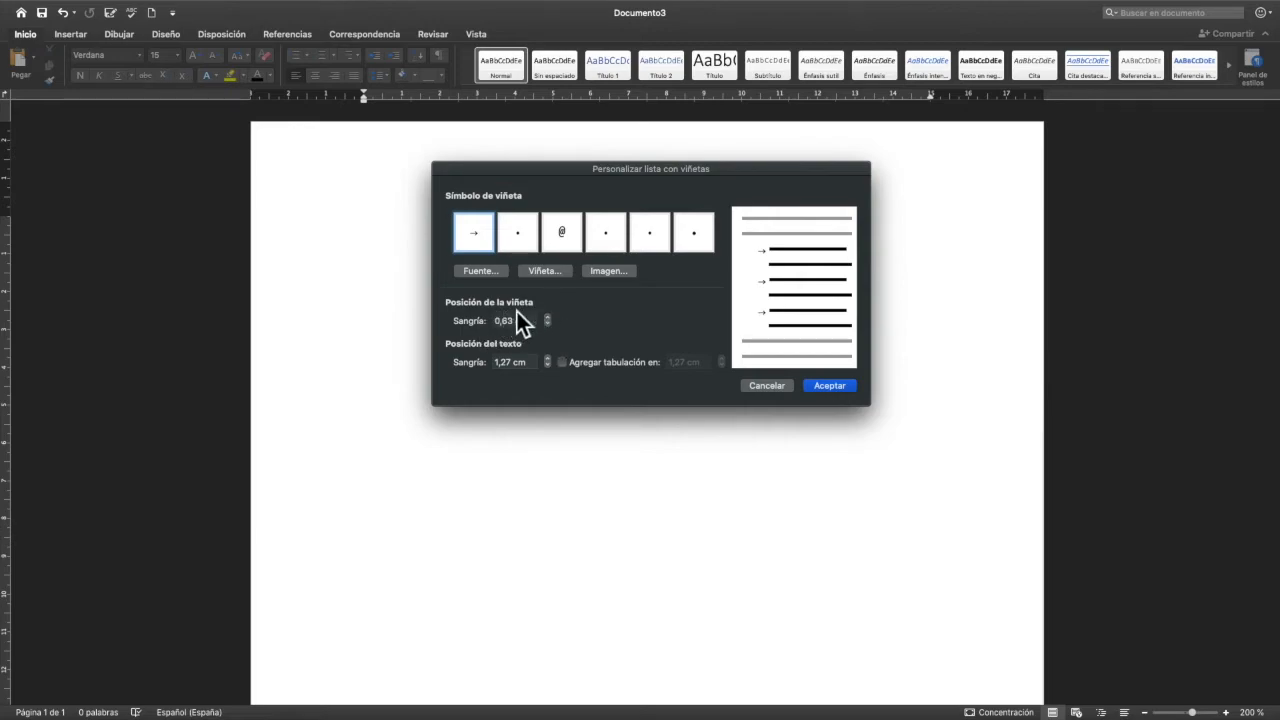
- Set the bullet indent to 0,6 cm and the text indent to 1,2 cm, and apply the arrow bullet definition
click(548, 324)
click(548, 324)
click(549, 319)
click(549, 319)
click(549, 367)
click(549, 367)
click(549, 367)
click(551, 362)
click(551, 362)
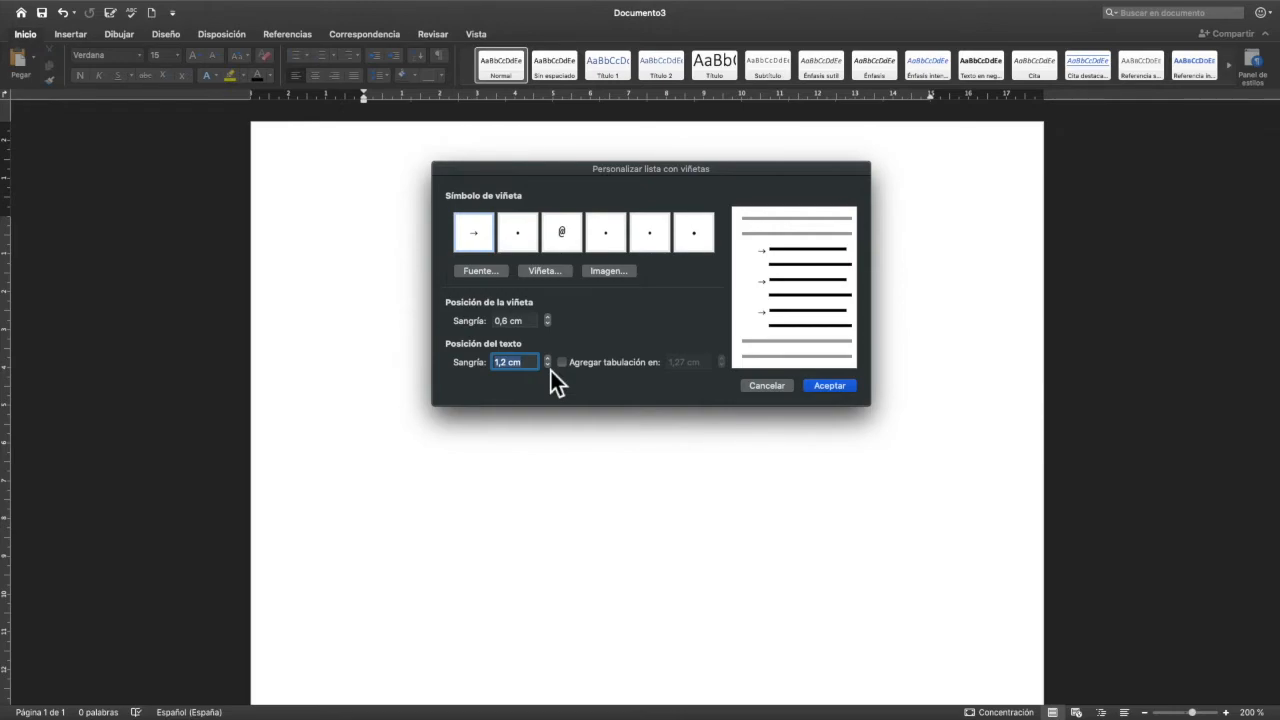
click(821, 383)
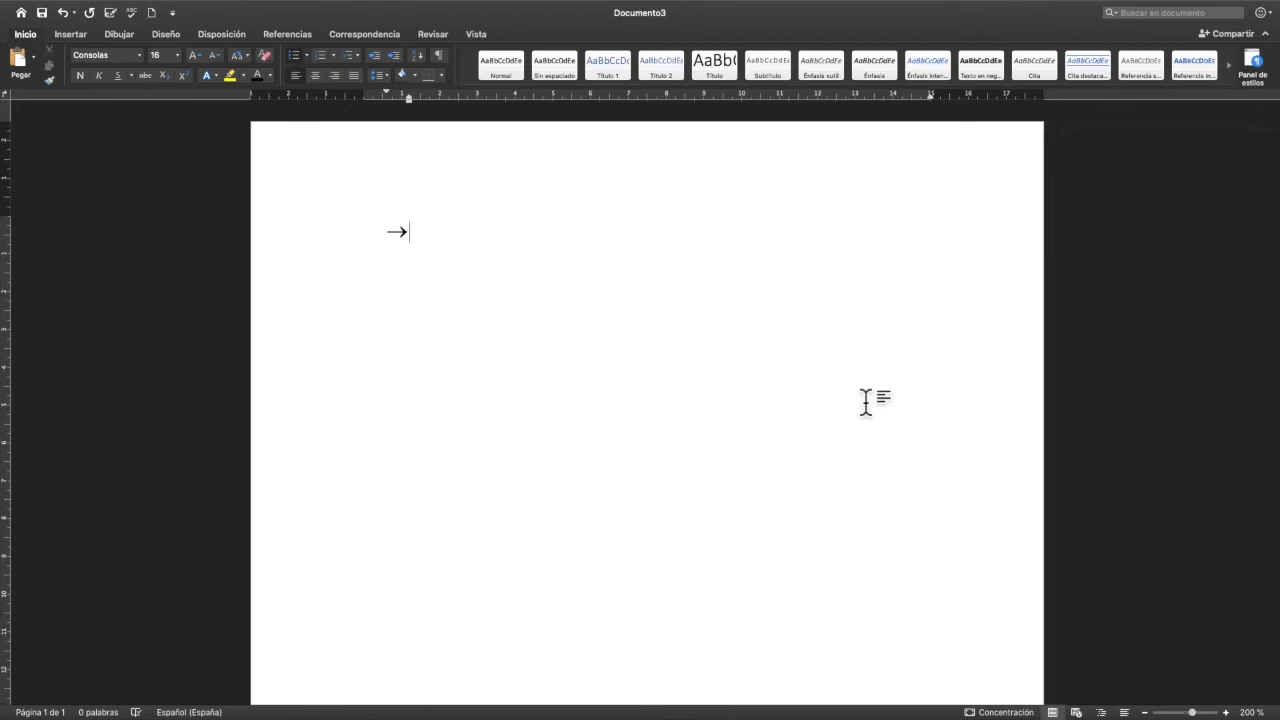
- Write "Viñeta 1" and "Viñeta 2" as the first two items of the arrow list
text(Viñeta 1)
key(Return)
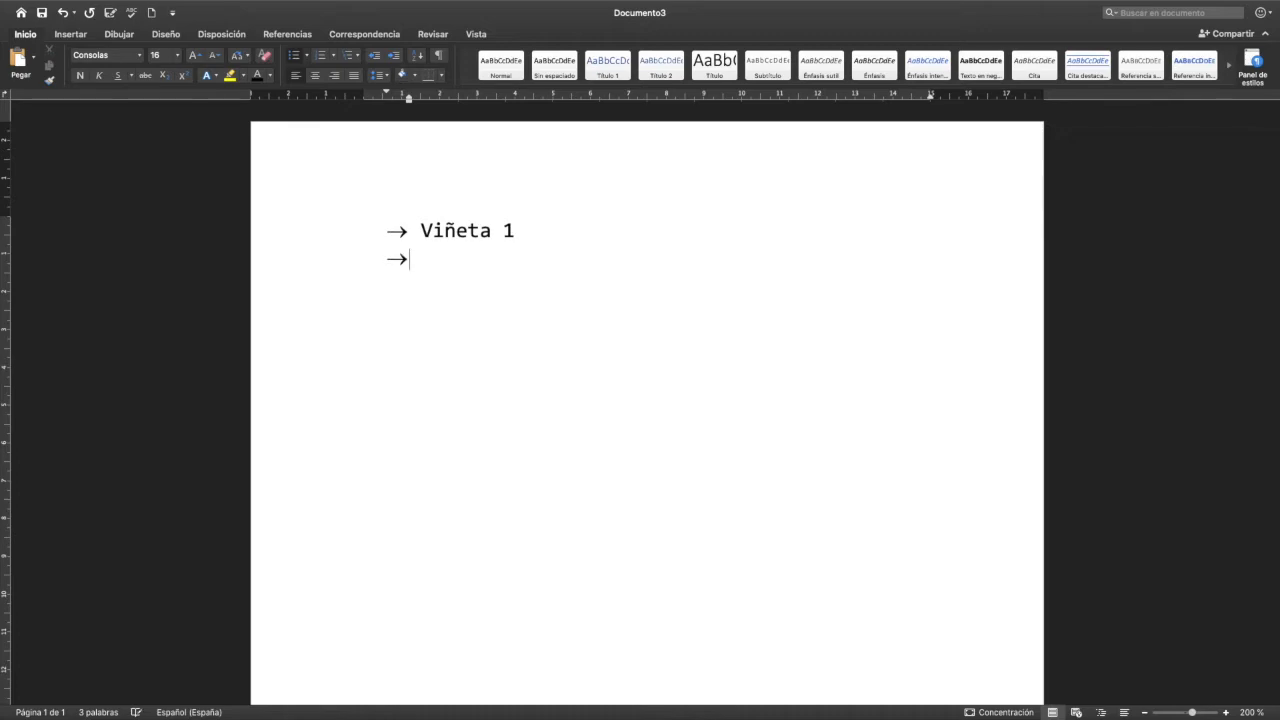
text(Viñeta 2)
key(Return)
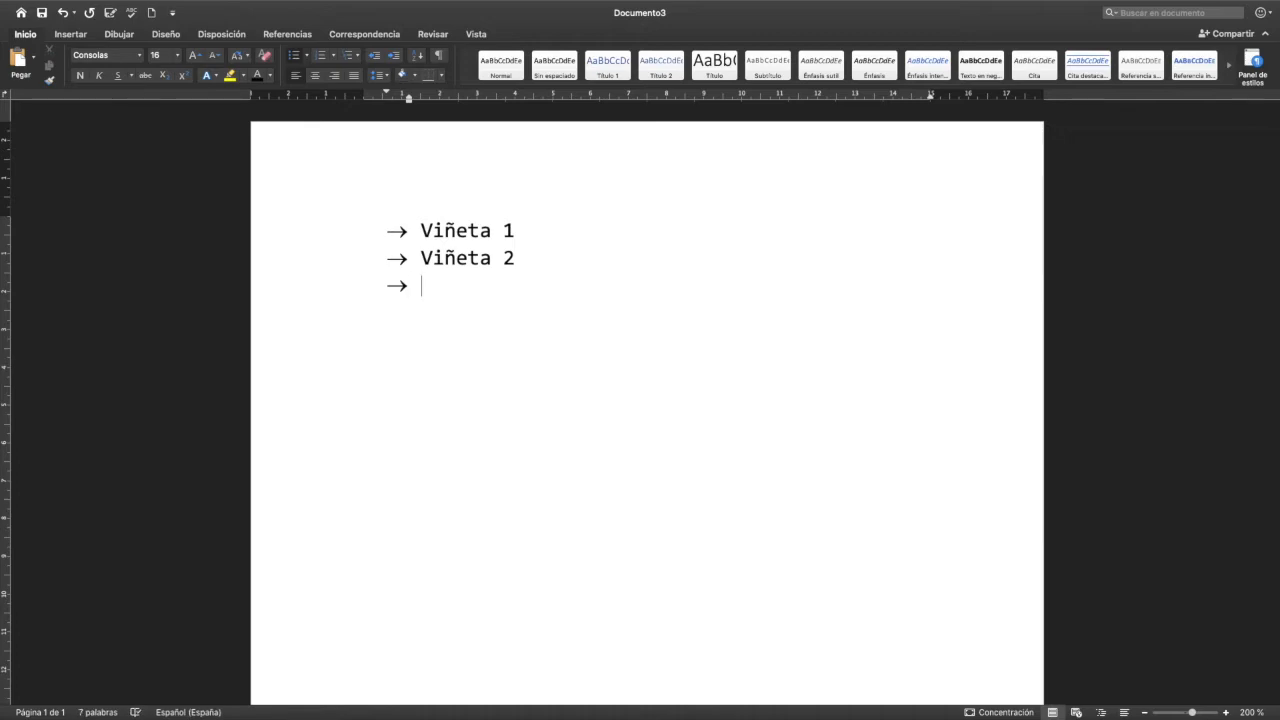
- Add "Viñeta 3" as the third item of the arrow list
key(BackSpace)
text(Vi)
key(BackSpace)
key(BackSpace)
text(Viñeta 3)
key(Return)
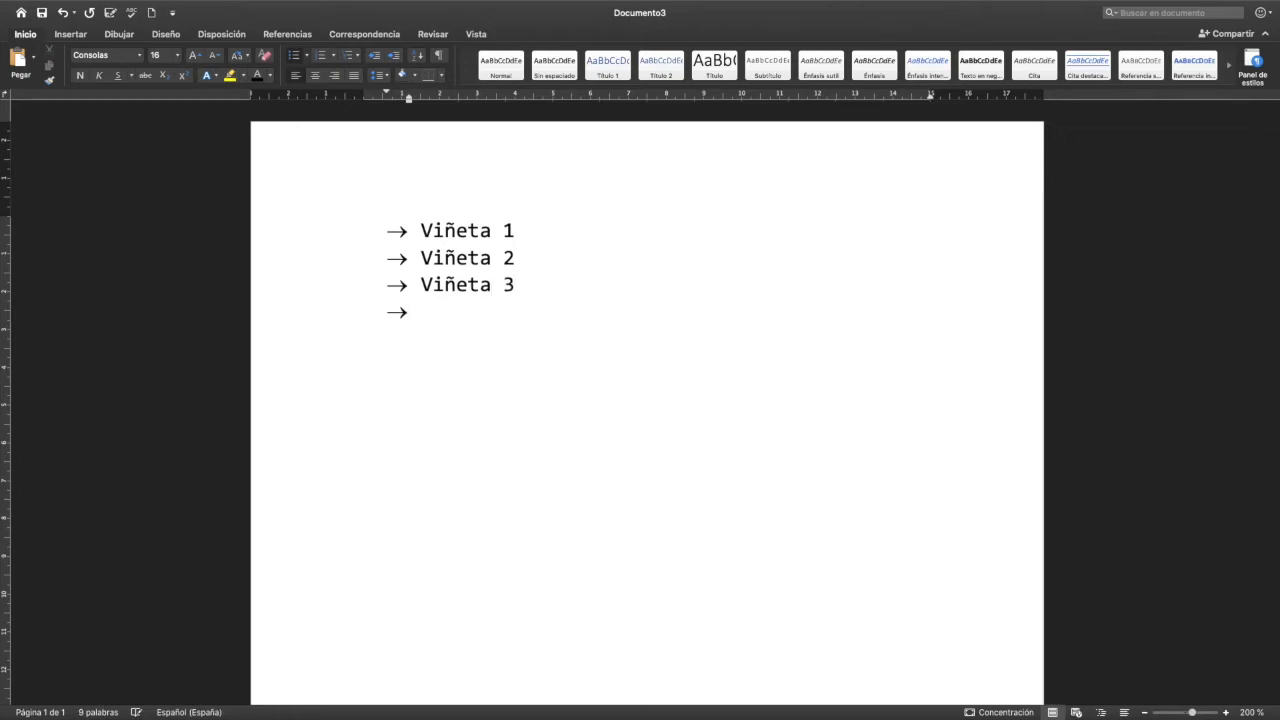
- Add "Viñeta 4" and "Viñeta 5" as the next items of the arrow list
text(Viñeta)
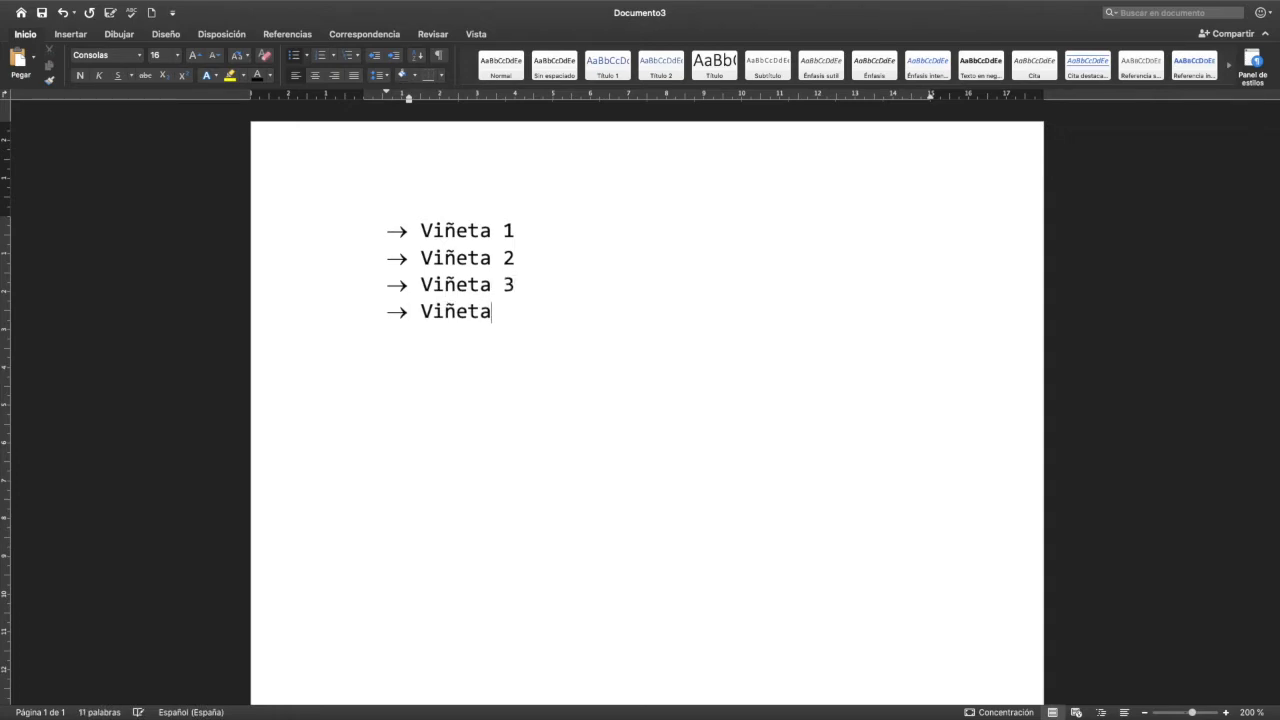
text( 4)
key(Return)
text(Vi)
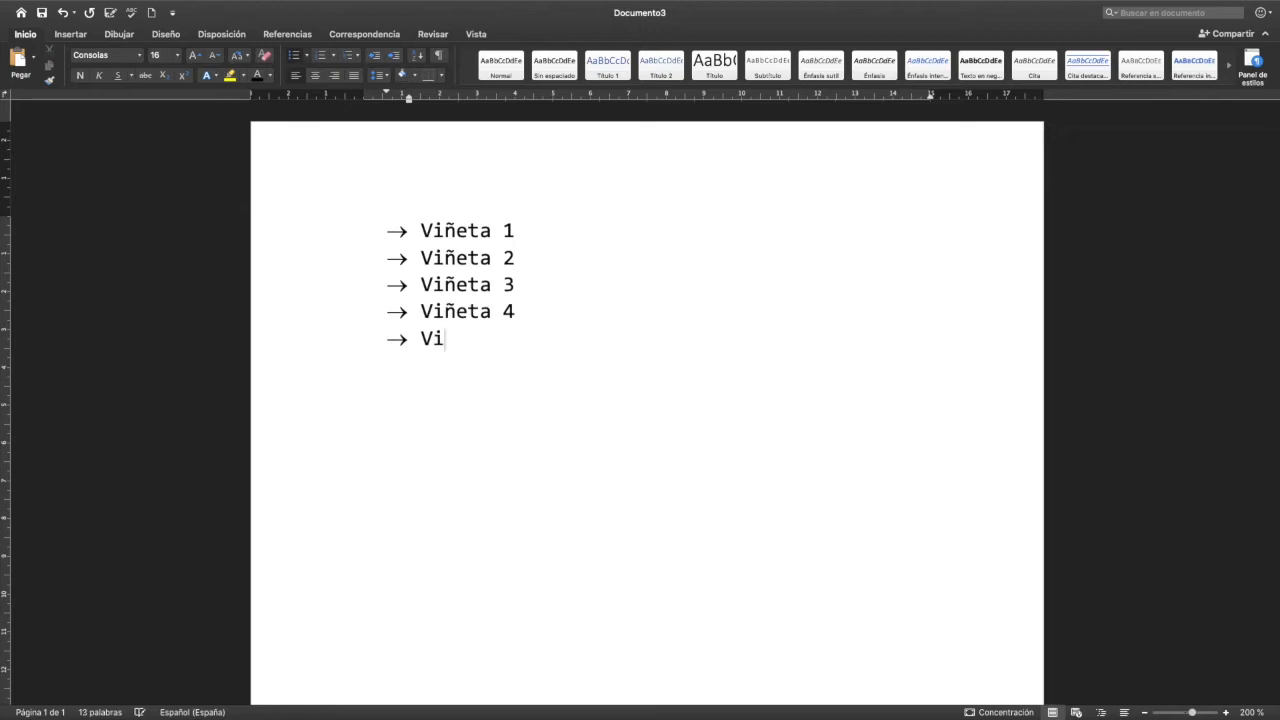
text(ñeta 5)
- Insert a second-level item "Punto 1 – Viñeta 1" under "Viñeta 1"
key(Return)
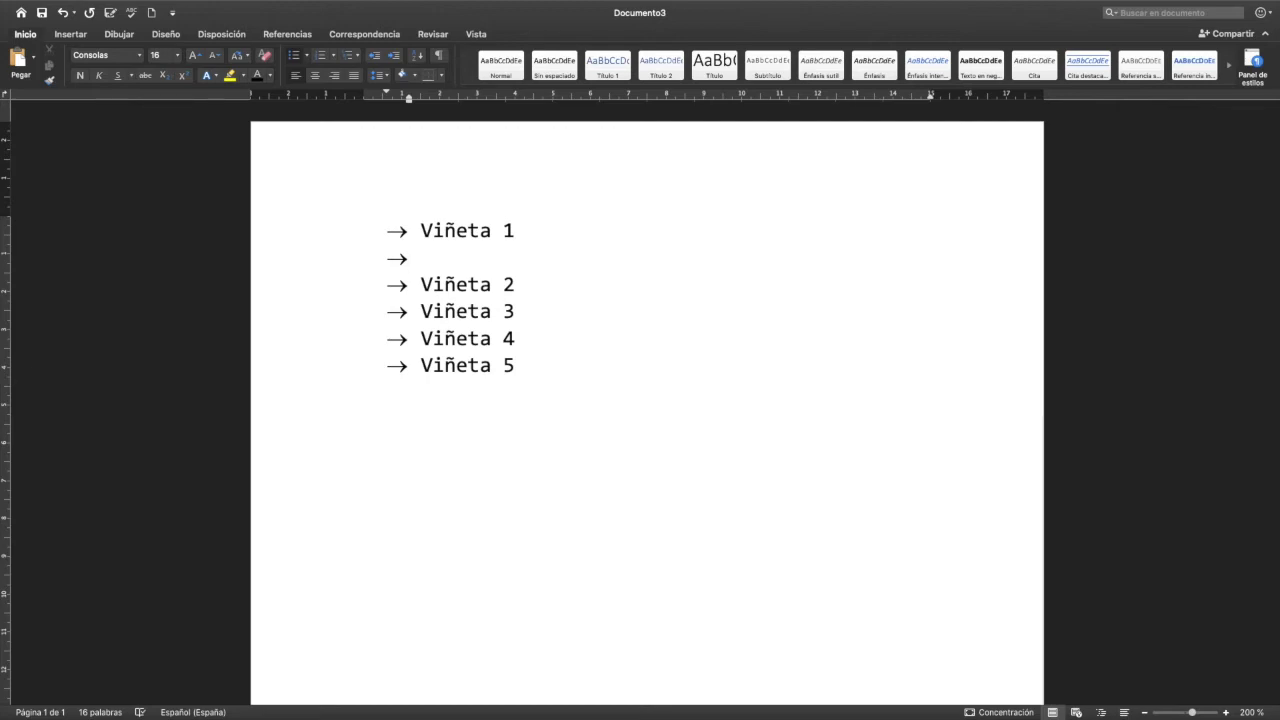
key(Tab)
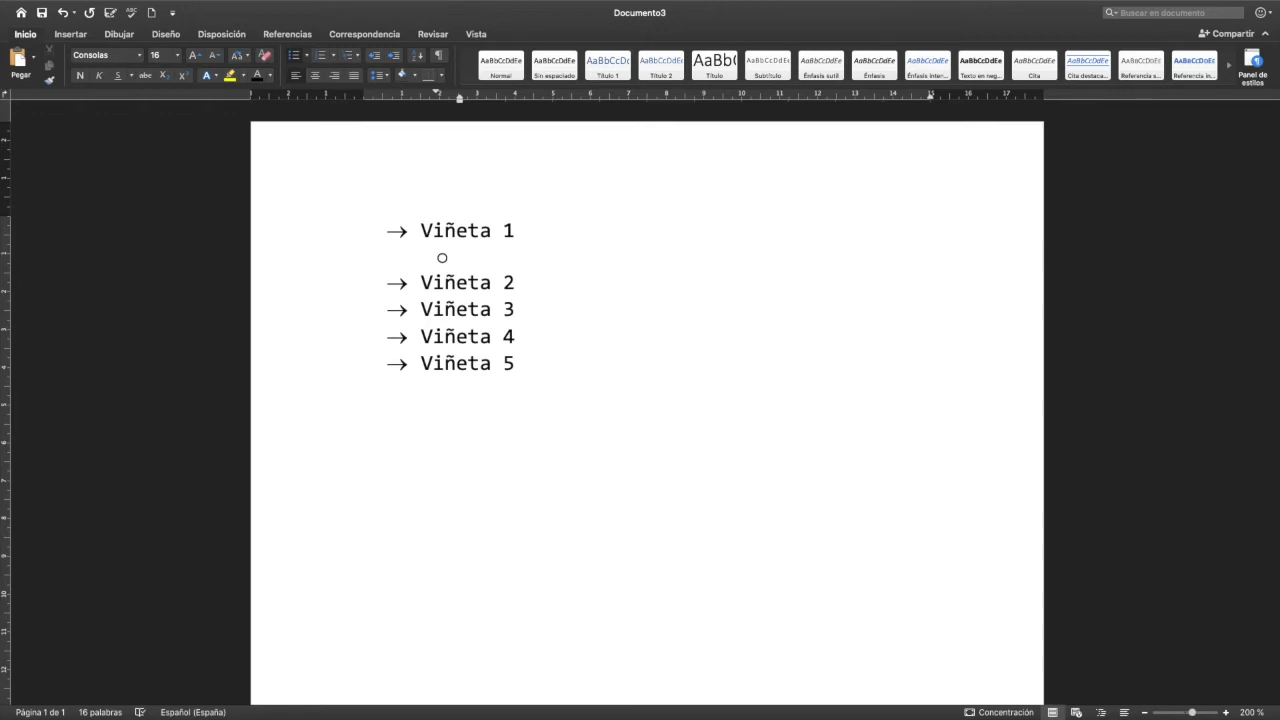
text(Punto 1 - V)
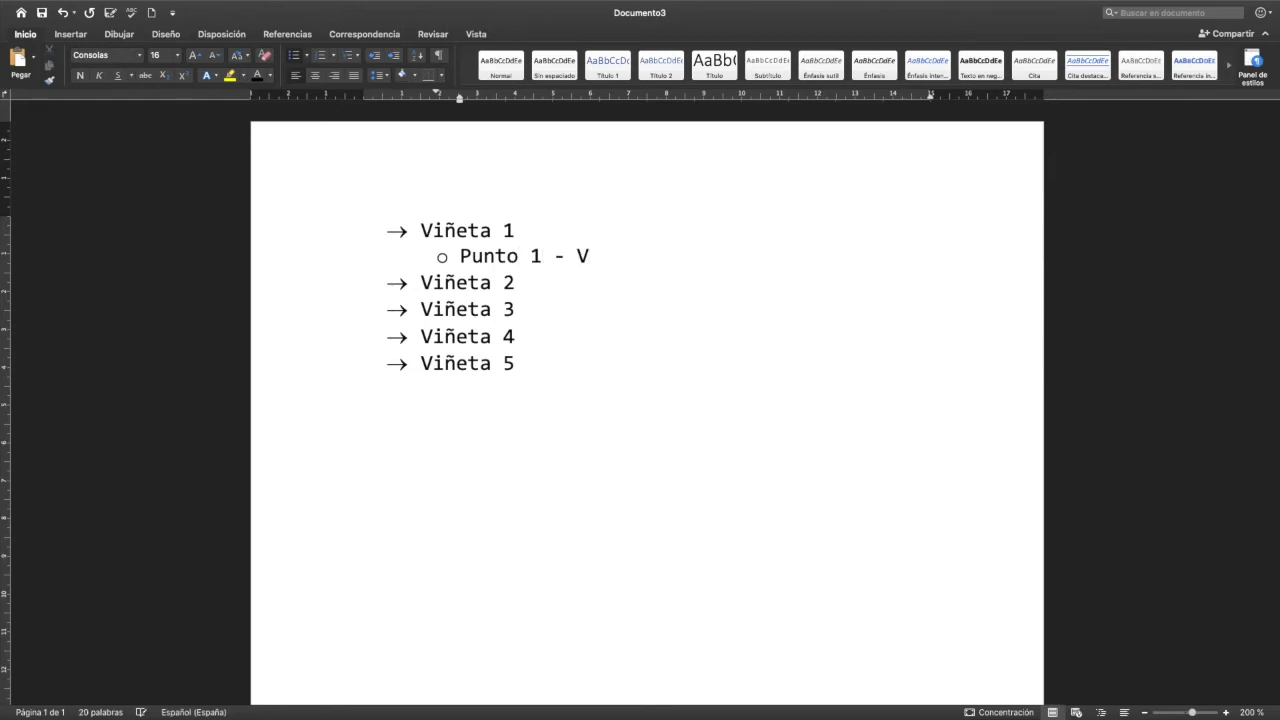
text(iñeta 1)
key(Return)
- Add the second-level items "Punto 2 – Viñeta 1" and "Punto 3 – Viñeta 1" below the first sub-item
text(Pun)
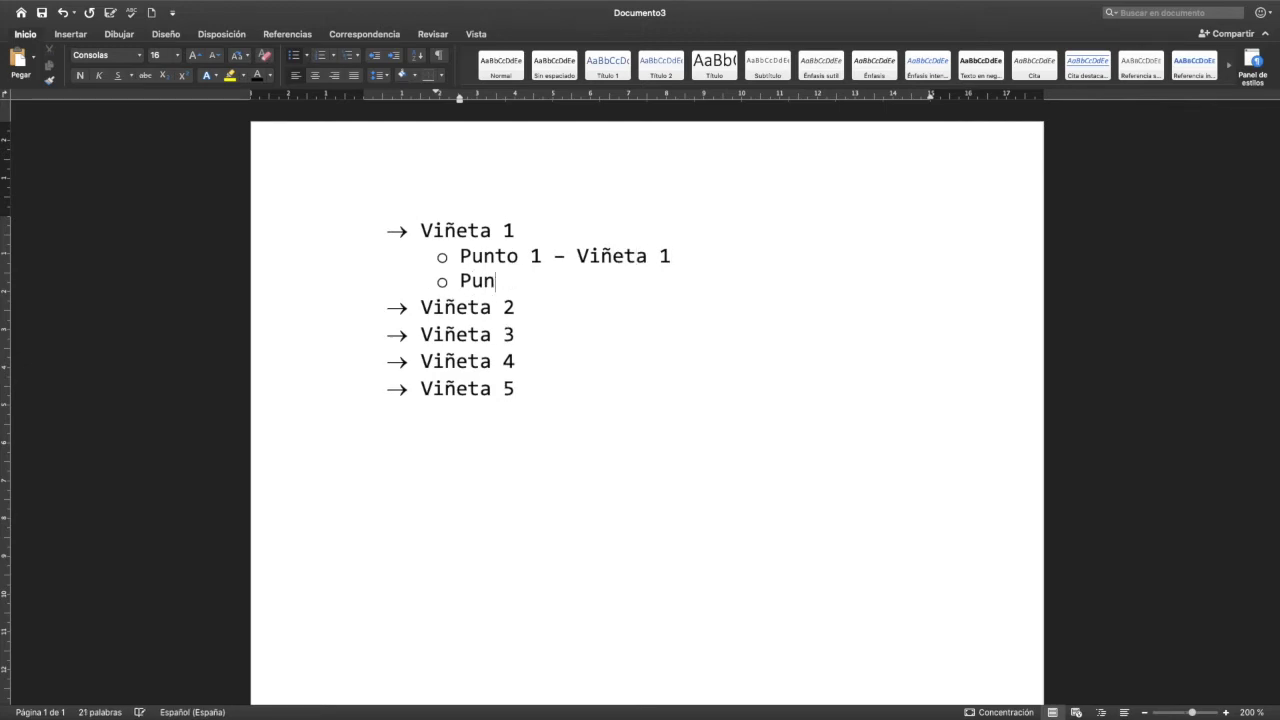
text(to 2 )
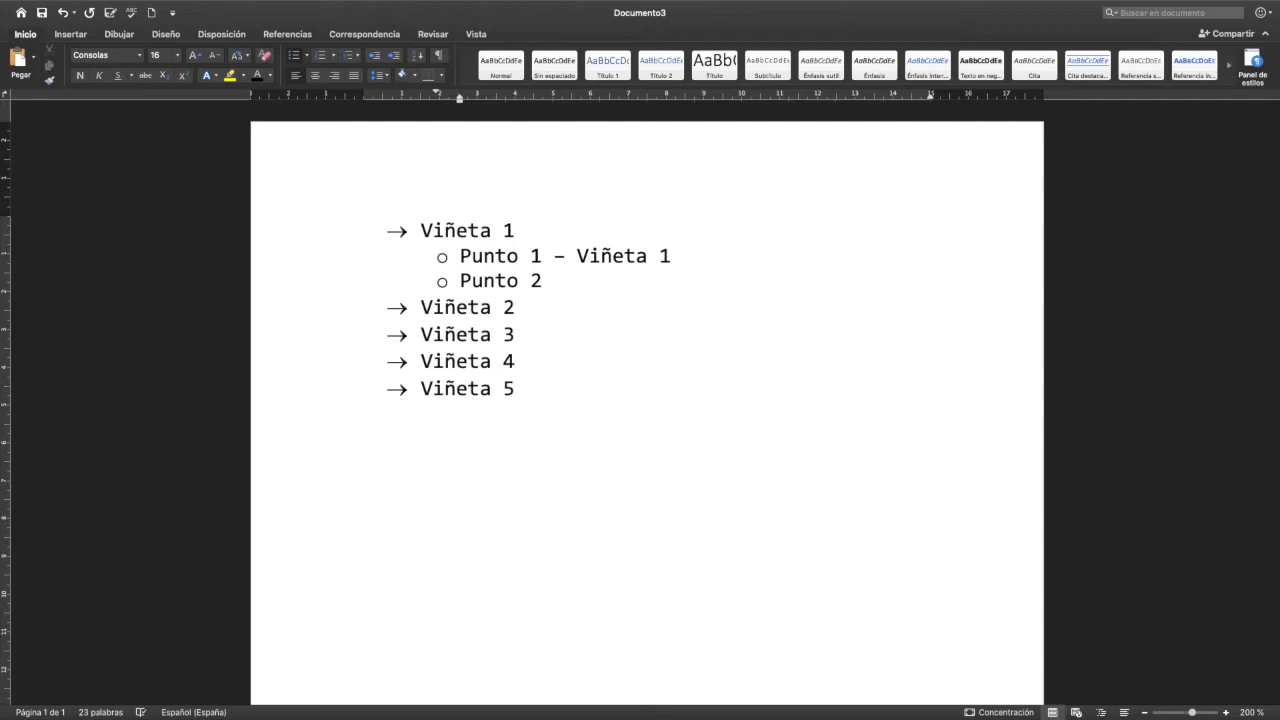
text(-)
text(Viñeta 1)
key(Return)
text(Punto)
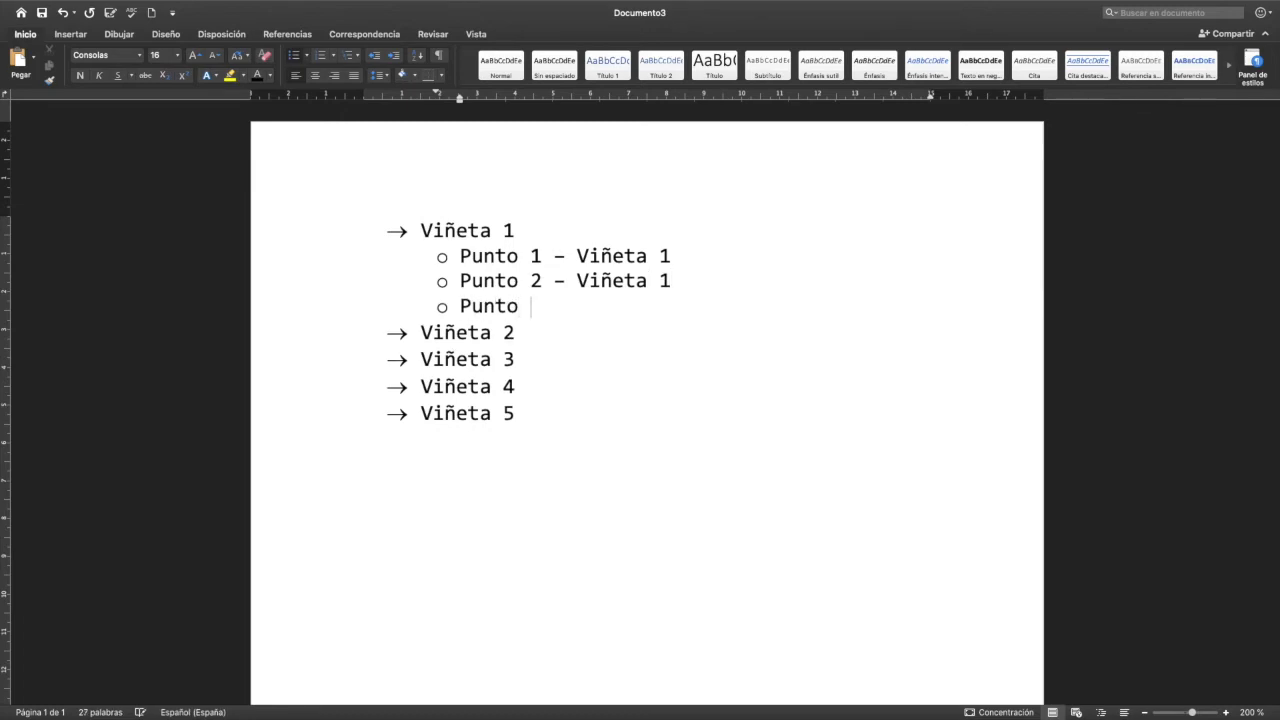
text( 3 - Viñet)
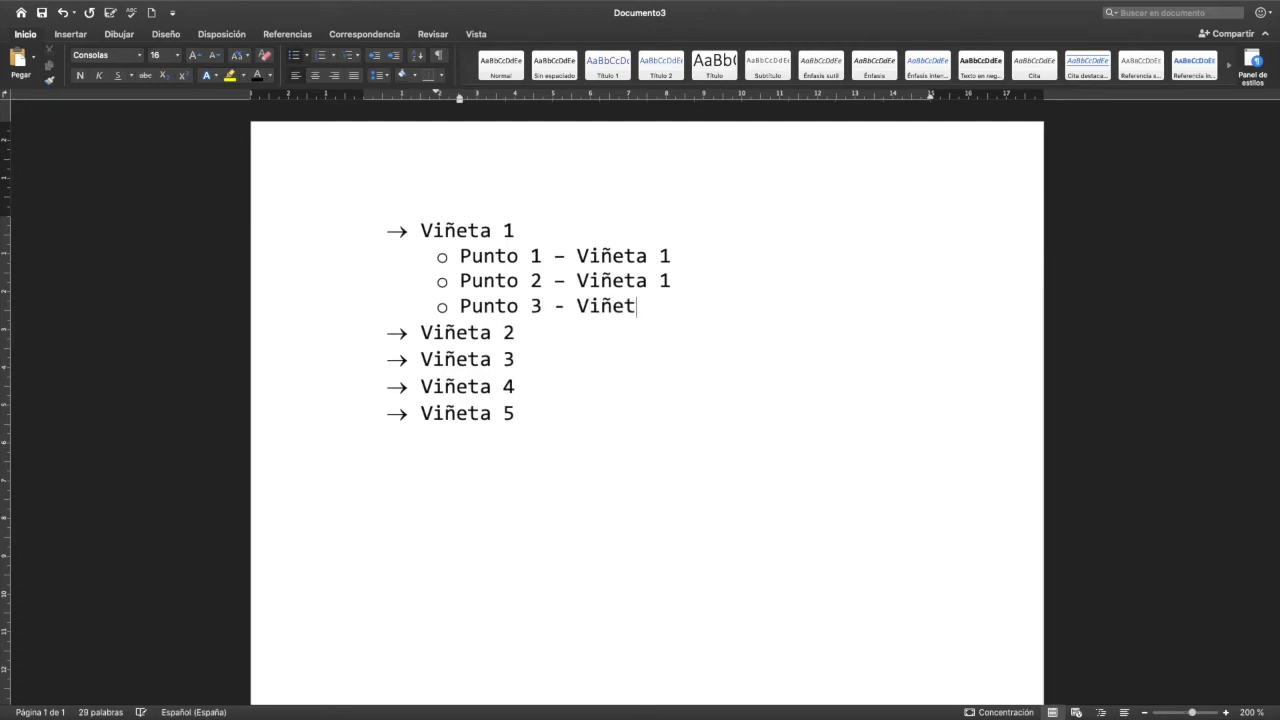
text(a 1)
- Try demoting and promoting an empty item below "Punto 3 – Viñeta 1" up to the main arrow level, and remove it
key(Return)
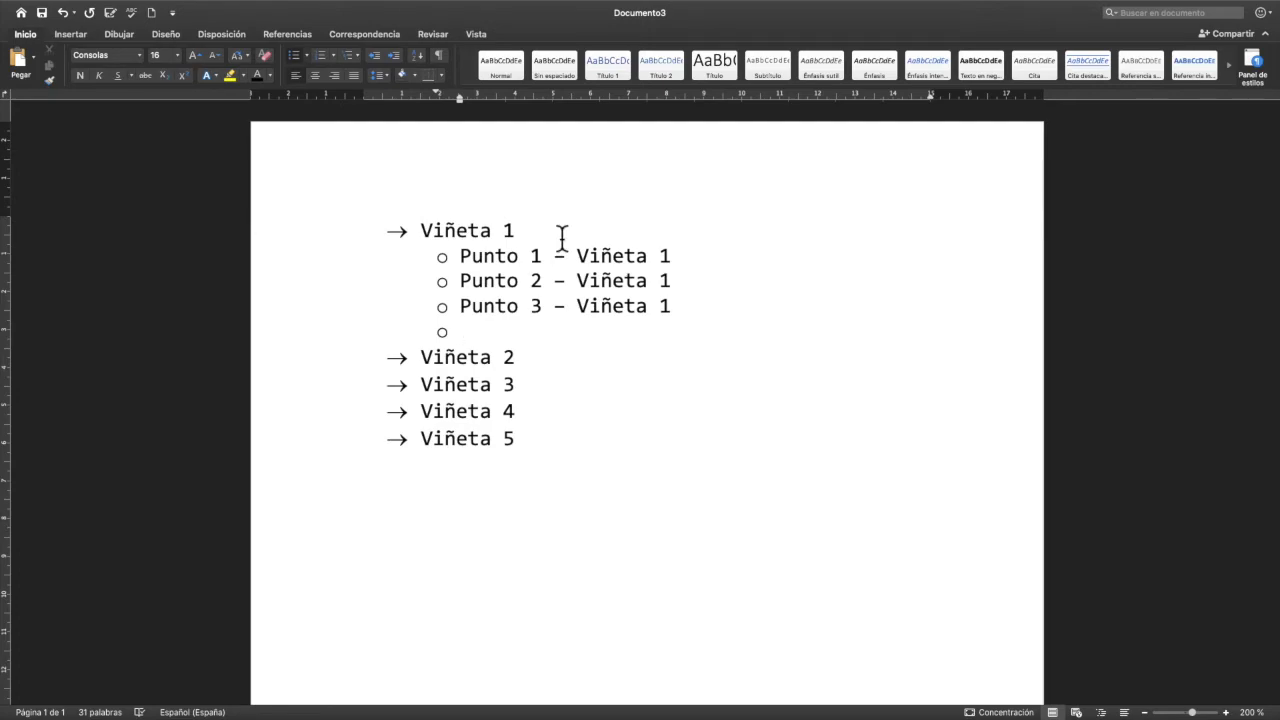
key(Tab)
key(shift+Tab)
key(shift+Tab)
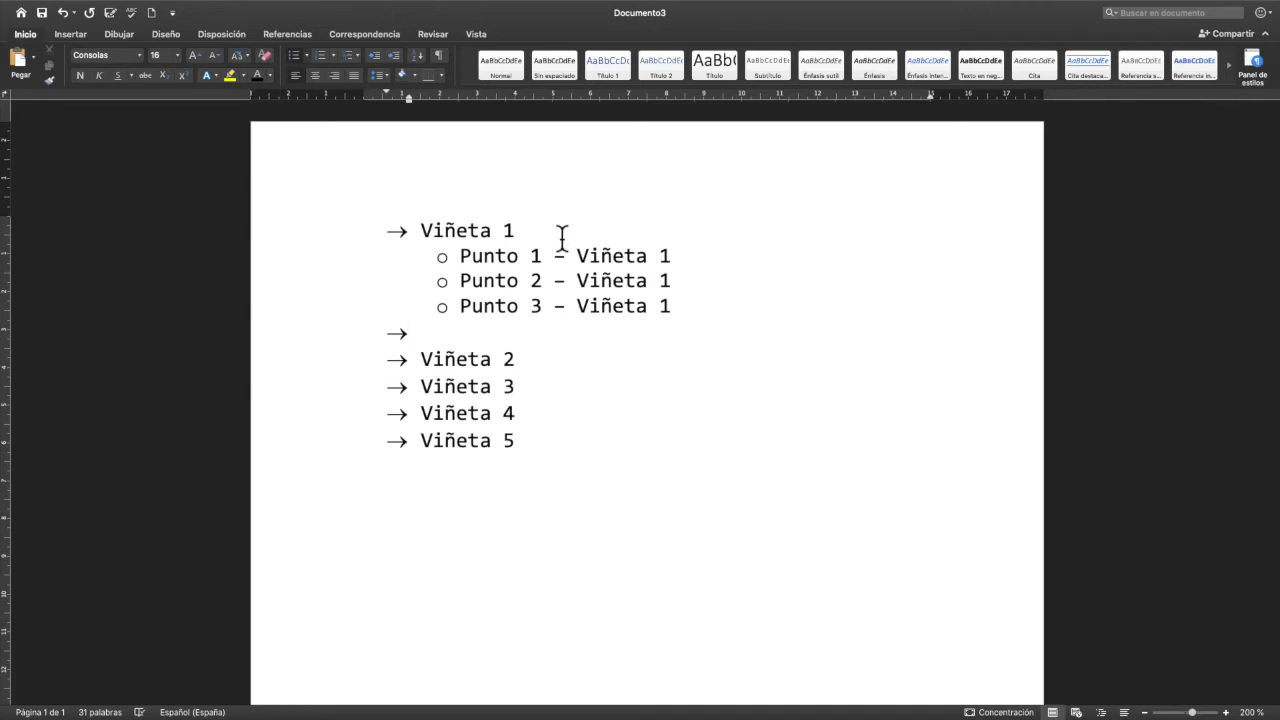
key(BackSpace)
key(BackSpace)
key(BackSpace)
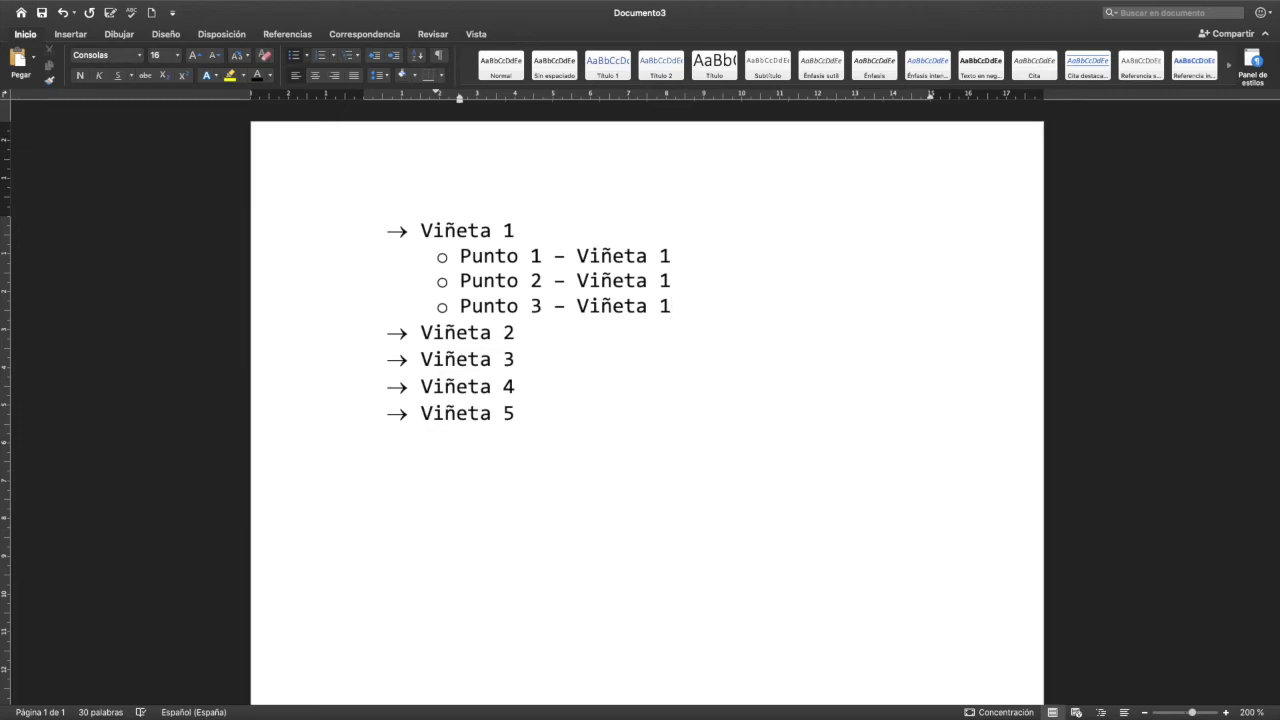
key(Return)
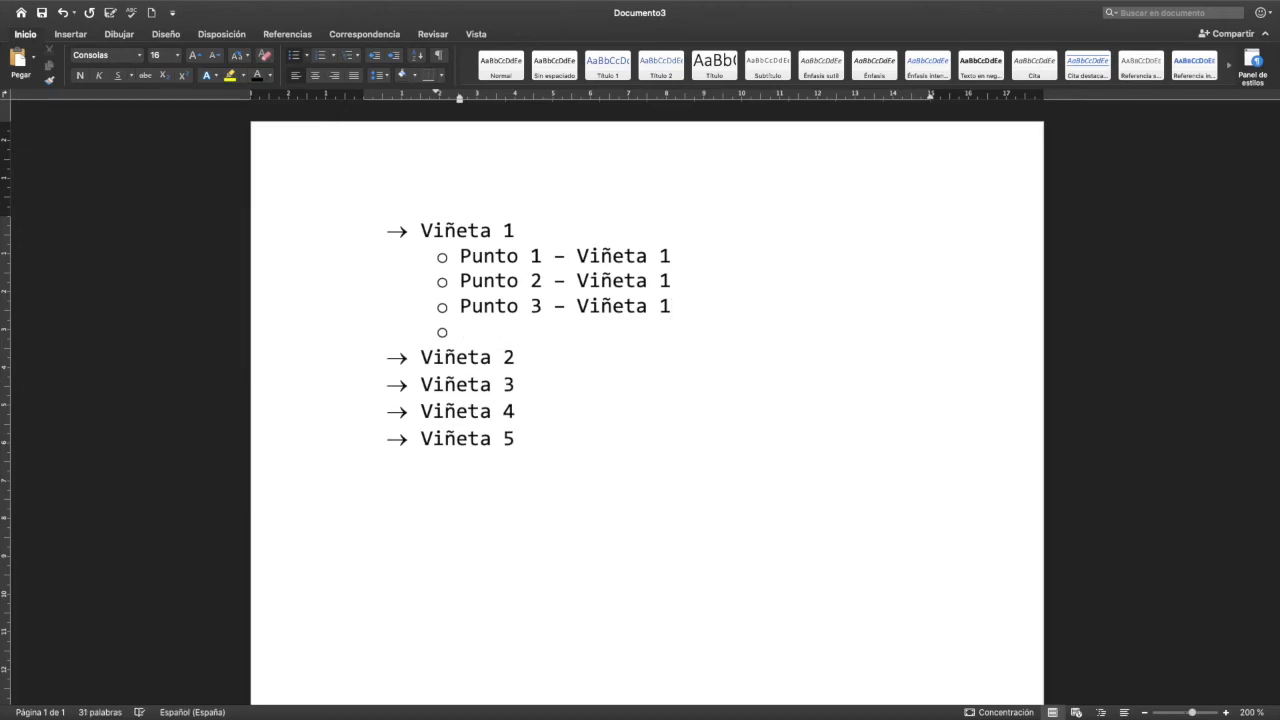
key(Tab)
key(shift+Tab)
key(shift+Tab)
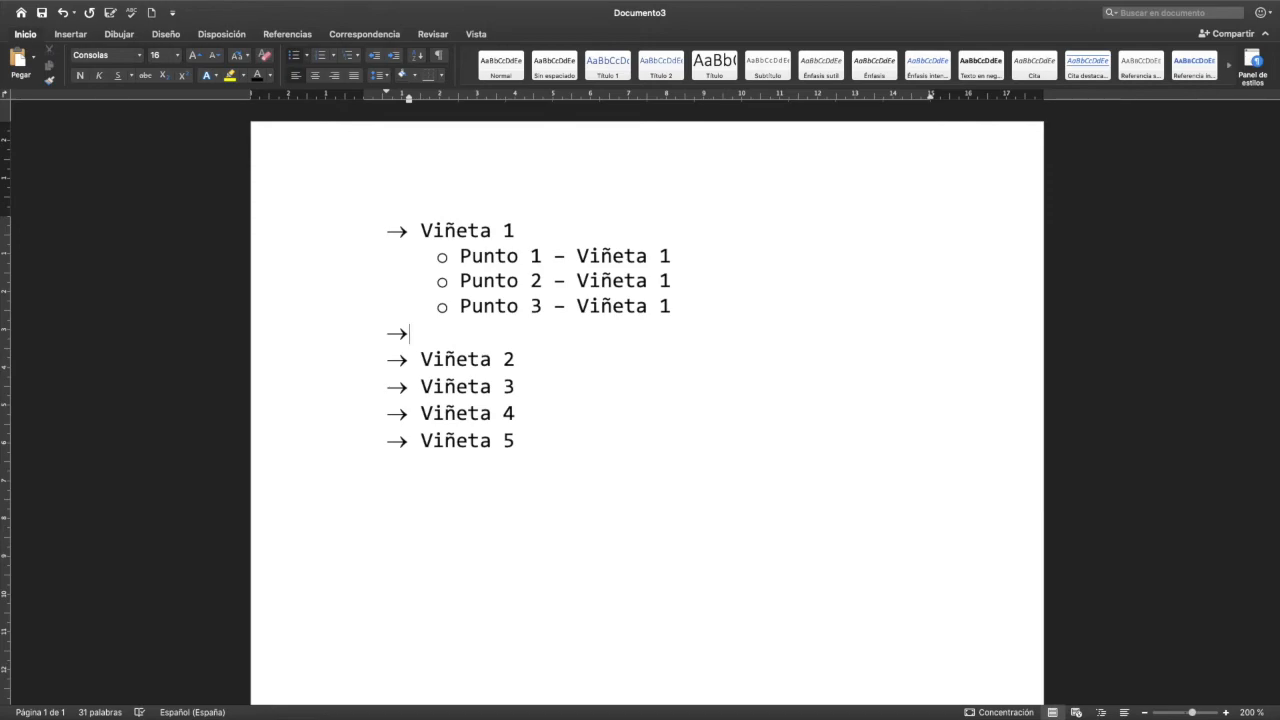
key(Return)
key(BackSpace)
key(BackSpace)
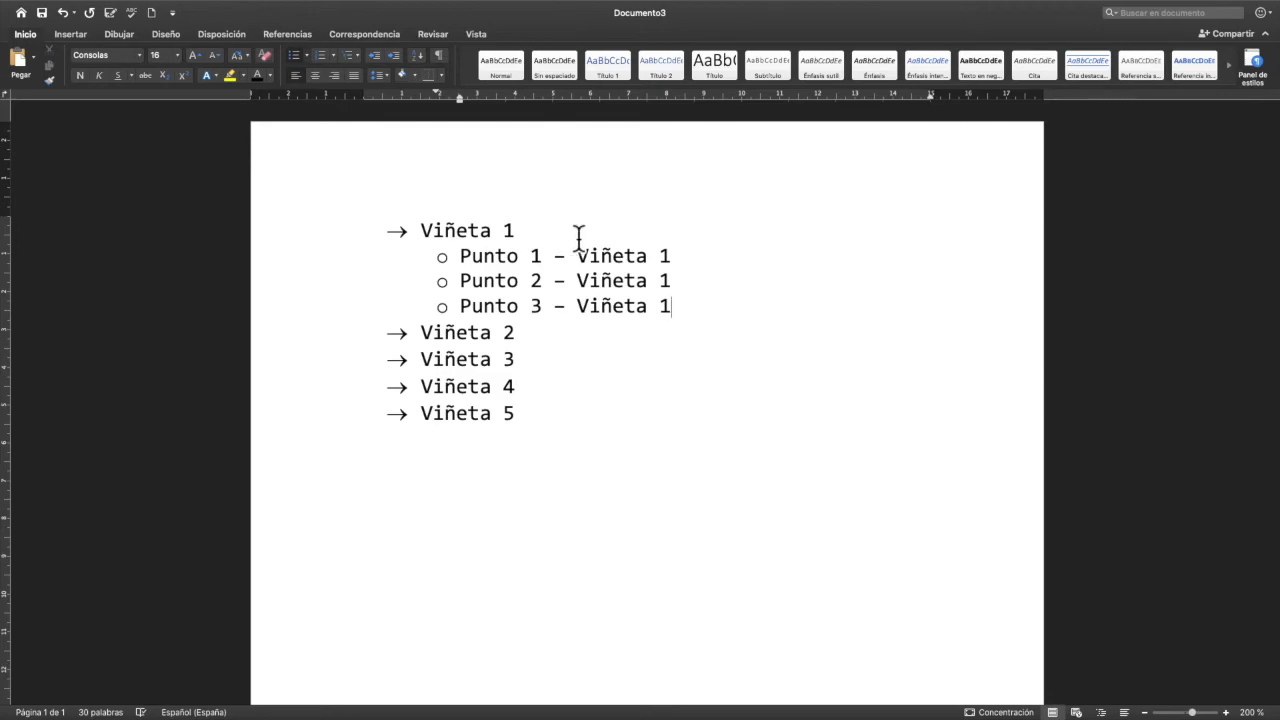
- Insert the second-level items "Punto 1", "Punto 2" and "Punto 3" under "Viñeta 3"
click(742, 408)
key(Return)
key(Tab)
text(Punto 1)
key(Return)
text(Punto 2)
key(Return)
text(P)
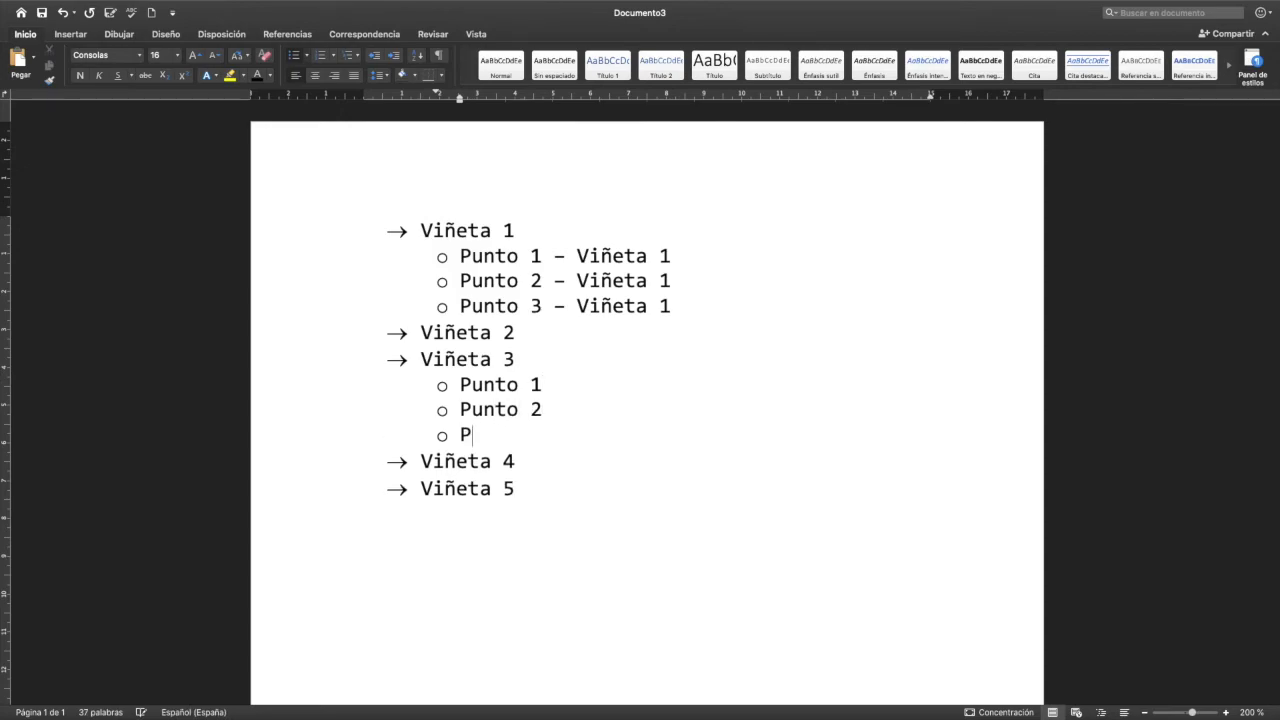
text(unto 3)
- Add the third-level items "1", "2" and "3" below the "Punto 3" sub-item of "Viñeta 3"
key(Return)
key(Tab)
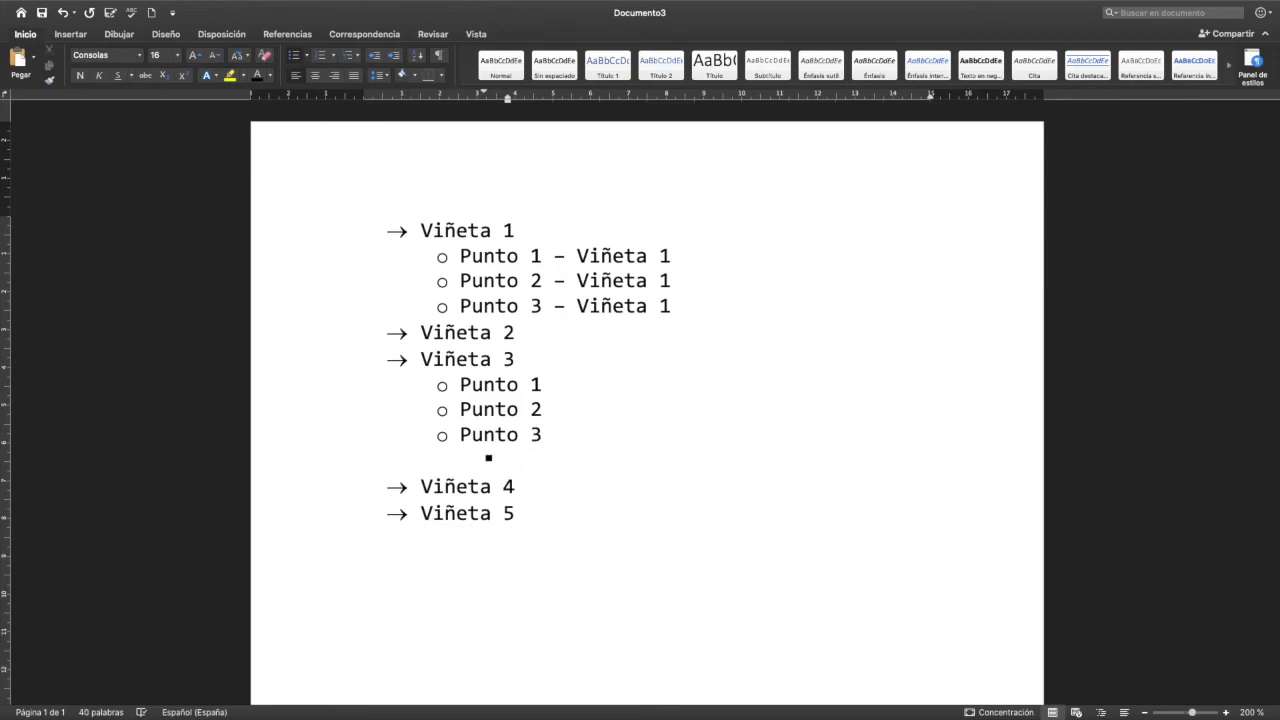
text(1)
key(Return)
text(2)
key(Return)
text(3)
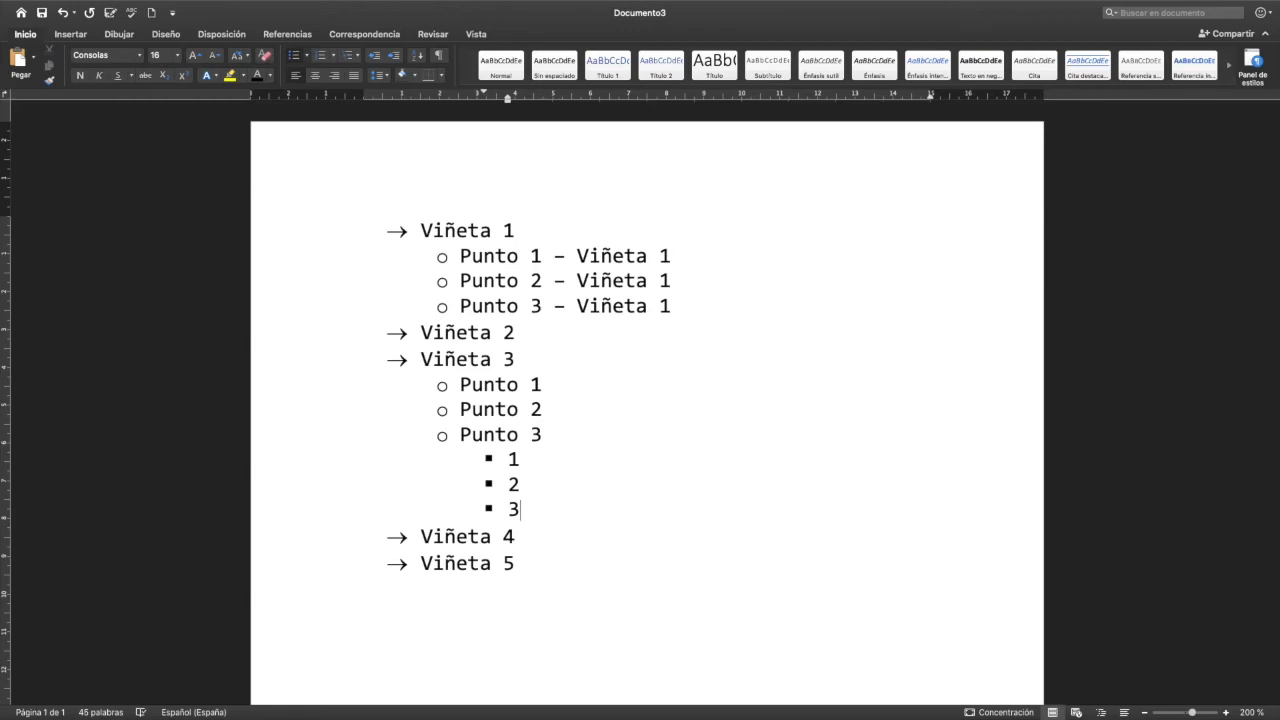
- Delete the whole list content and restart the arrow list with the item "Viñeta 1"
drag(523, 563, 383, 234)
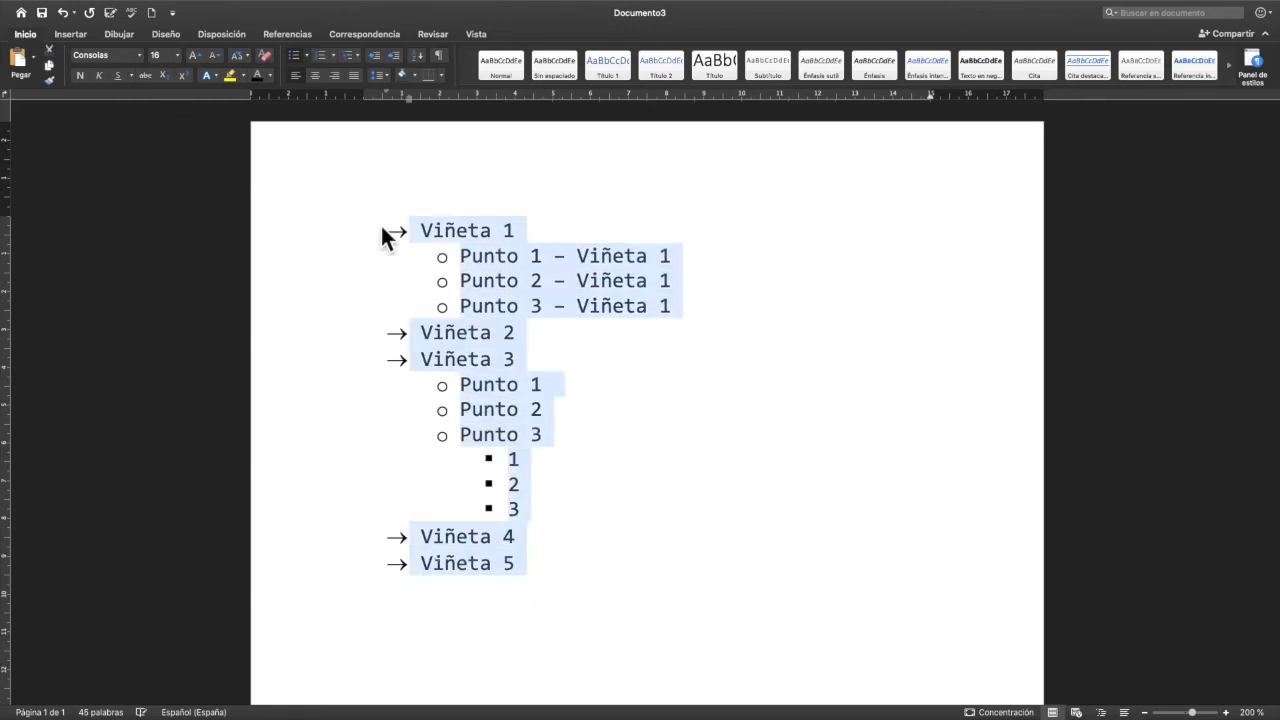
key(BackSpace)
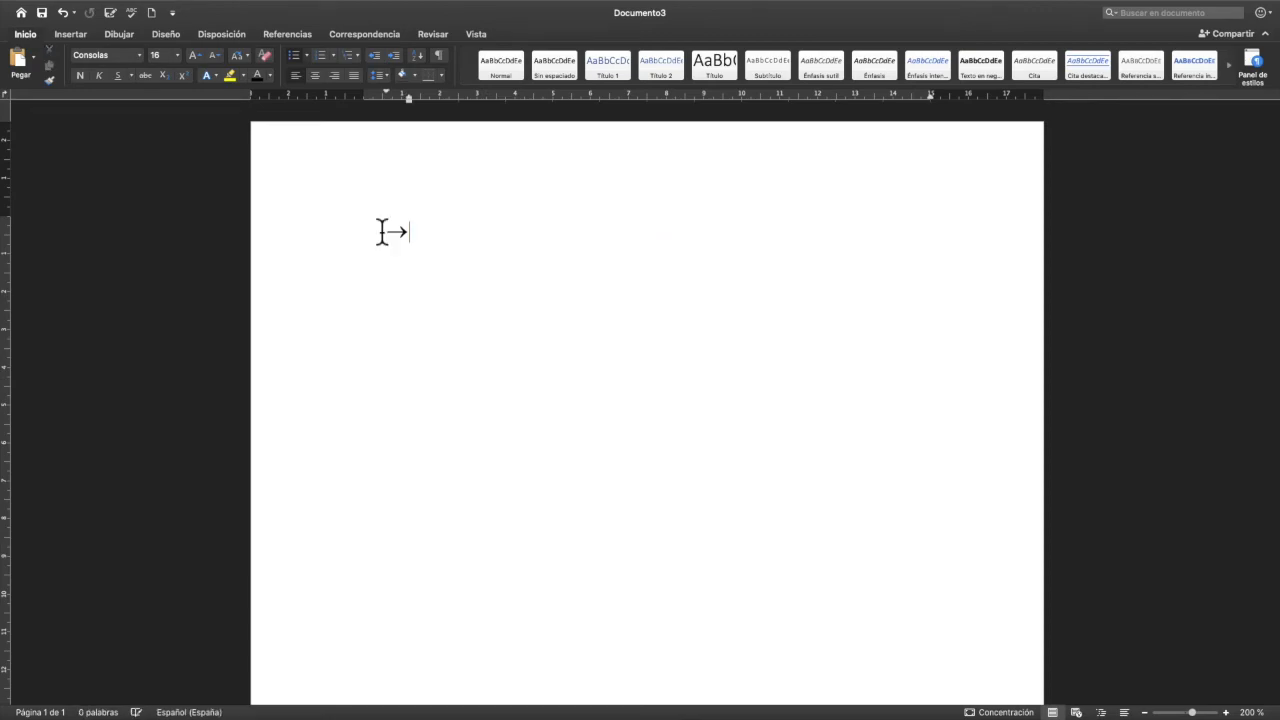
text(Viñeta 1)
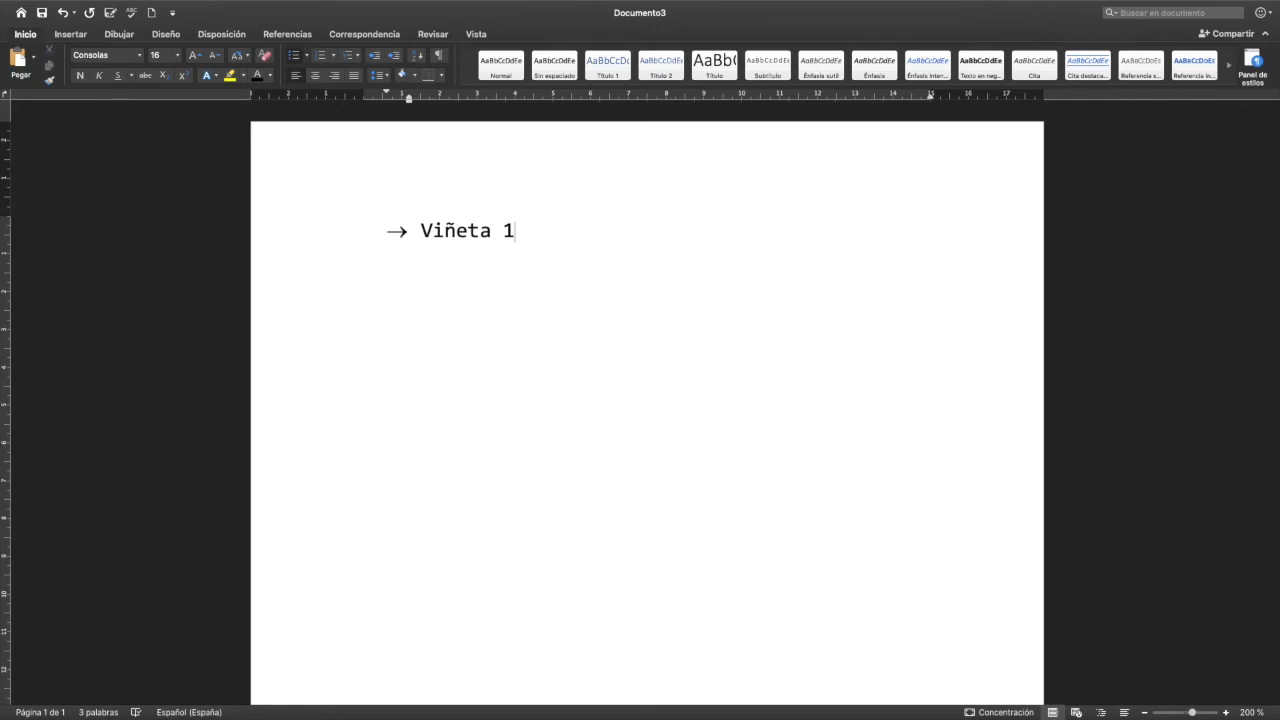
- Add the second-level items "Punto 1" and "Punto 2" under "Viñeta 1"
key(Return)
key(Tab)
text(Punto 1)
key(Return)
text(Punto 2)
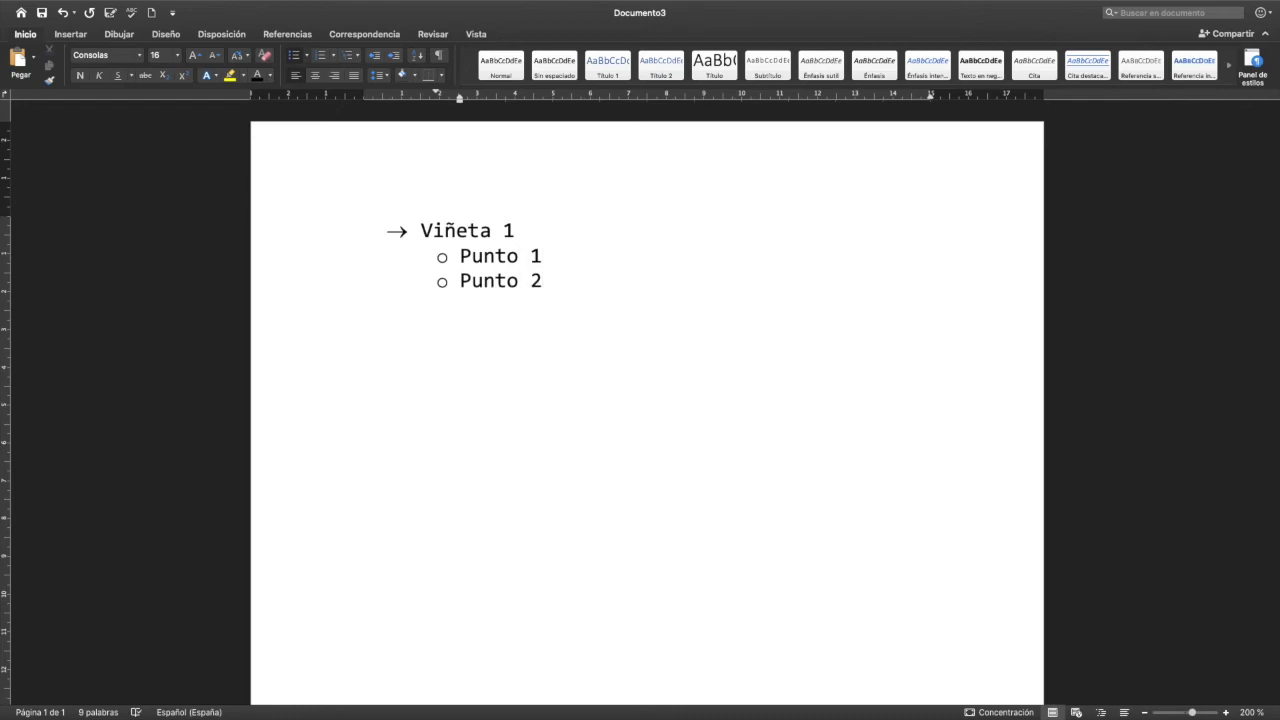
- Return to the main arrow level below "Punto 2" and add the item "Viñeta 2"
key(Return)
key(Tab)
key(shift+Tab)
key(shift+Tab)
text(Viñe)
key(BackSpace)
key(BackSpace)
key(BackSpace)
key(BackSpace)
text(Viñeta )
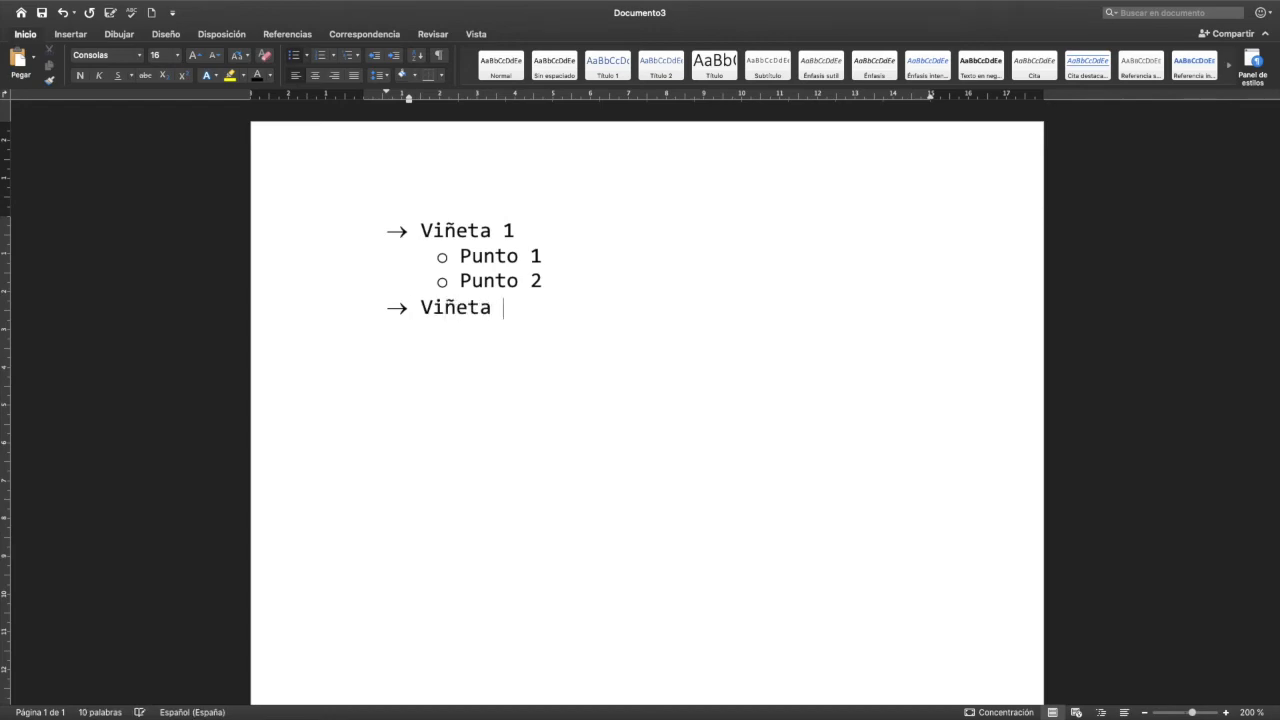
text(2)
- Add the second-level item "Punto 1" under "Viñeta 2"
key(Return)
key(Tab)
text(Punto 1)
- Add the third-level items "1", "2" and "3" below the "Punto 1" sub-item of "Viñeta 2"
key(Return)
key(Tab)
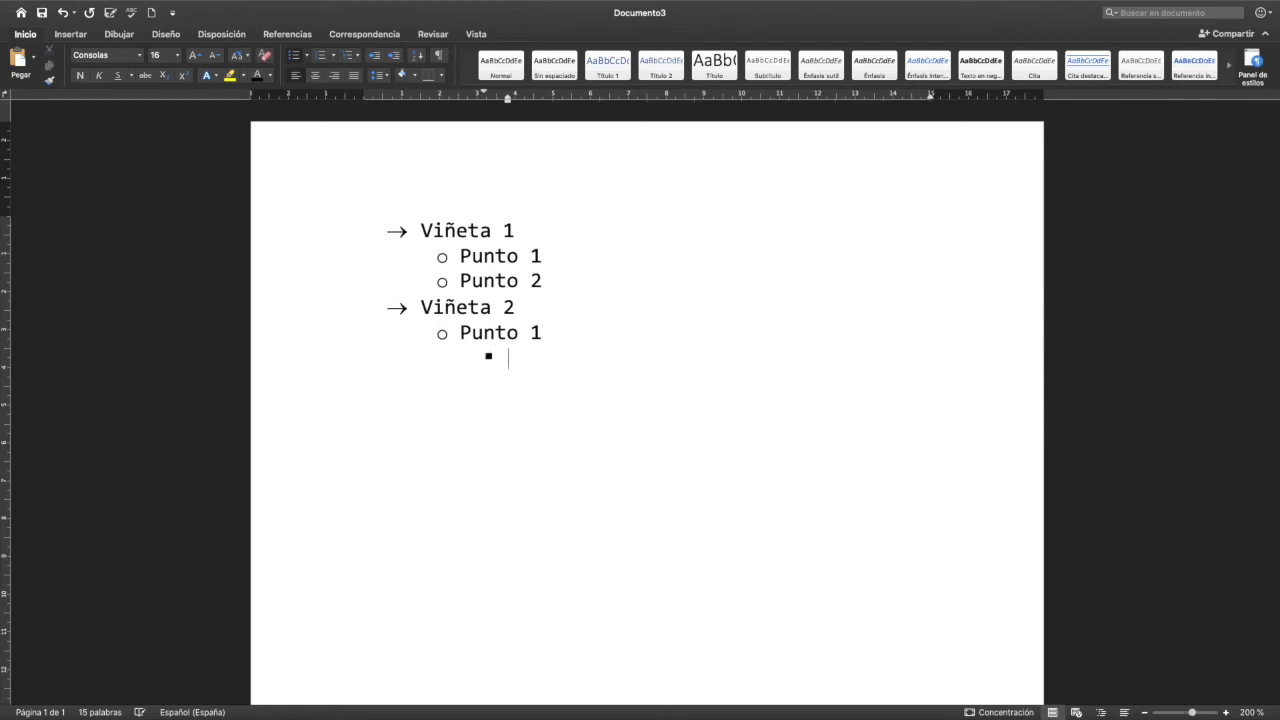
text(1)
key(Return)
text(2)
key(Return)
text(3)
- Return from the third level to the main arrow level and add the item "Viñeta 3"
key(Return)
key(Tab)
key(shift+Tab)
key(shift+Tab)
key(shift+Tab)
text(Viñeta 3)
- Add the second-level item "Punto 1" under "Viñeta 3"
key(Return)
key(Tab)
text(Punto)
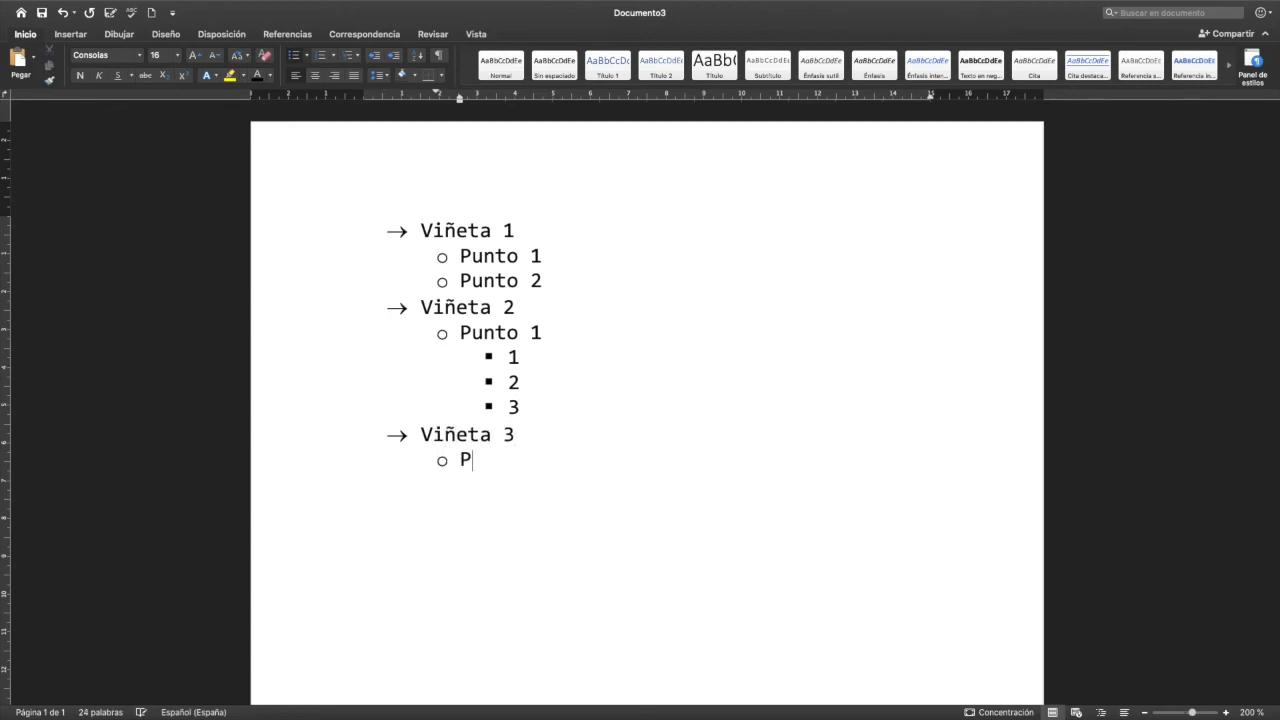
key(Return)
key(BackSpace)
key(BackSpace)
key(BackSpace)
text(1)
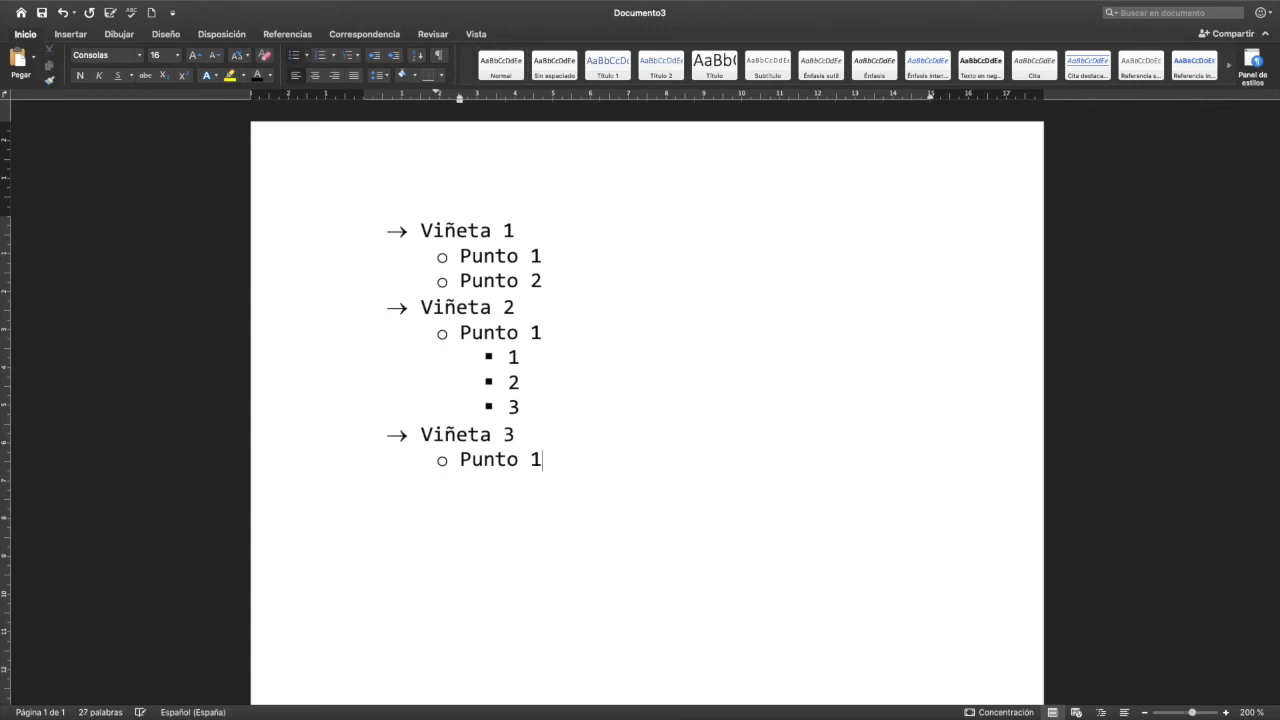
- Add "Punto 2" and "Punto 3" as the next second-level items under "Viñeta 3"
key(Return)
text(Punt)
text(o)
key(BackSpace)
text(r)
key(BackSpace)
text(to)
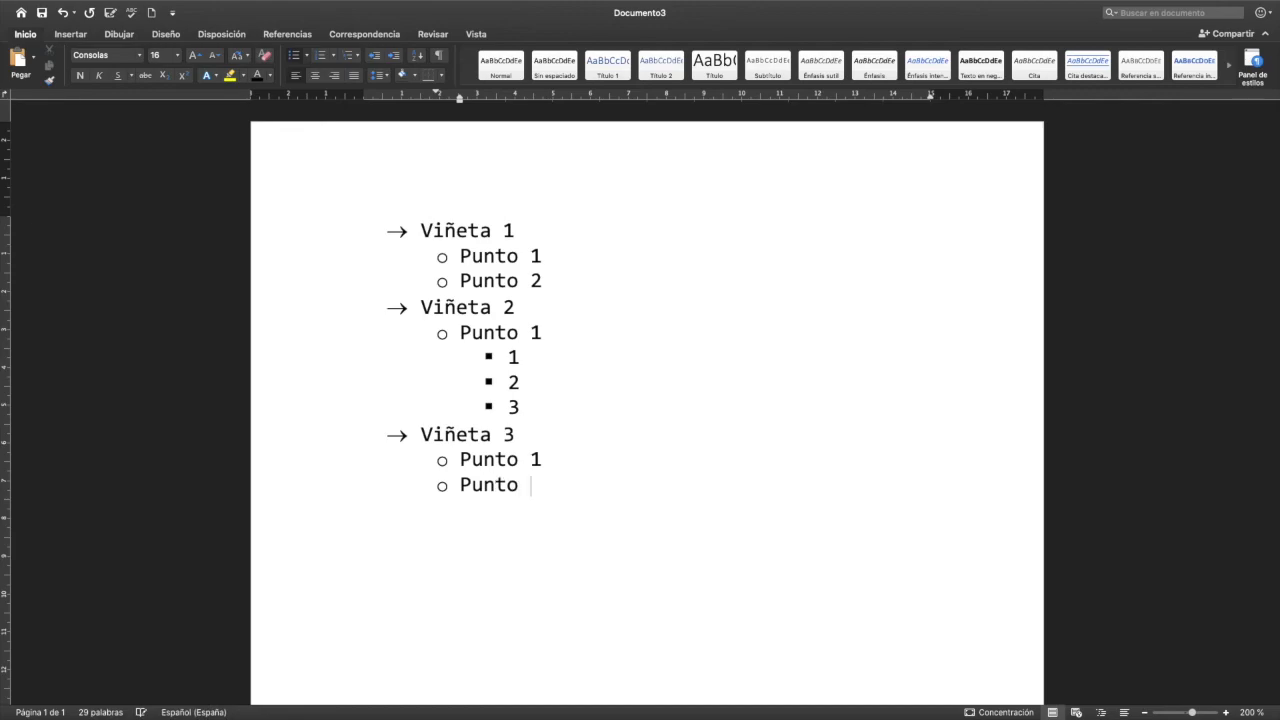
text( 2)
key(Return)
text(Punto 3)
- Return to the main arrow level below "Punto 3" and add the item "Viñeta 4"
key(Return)
key(Tab)
key(shift+Tab)
key(shift+Tab)
text(Viñeta 4)
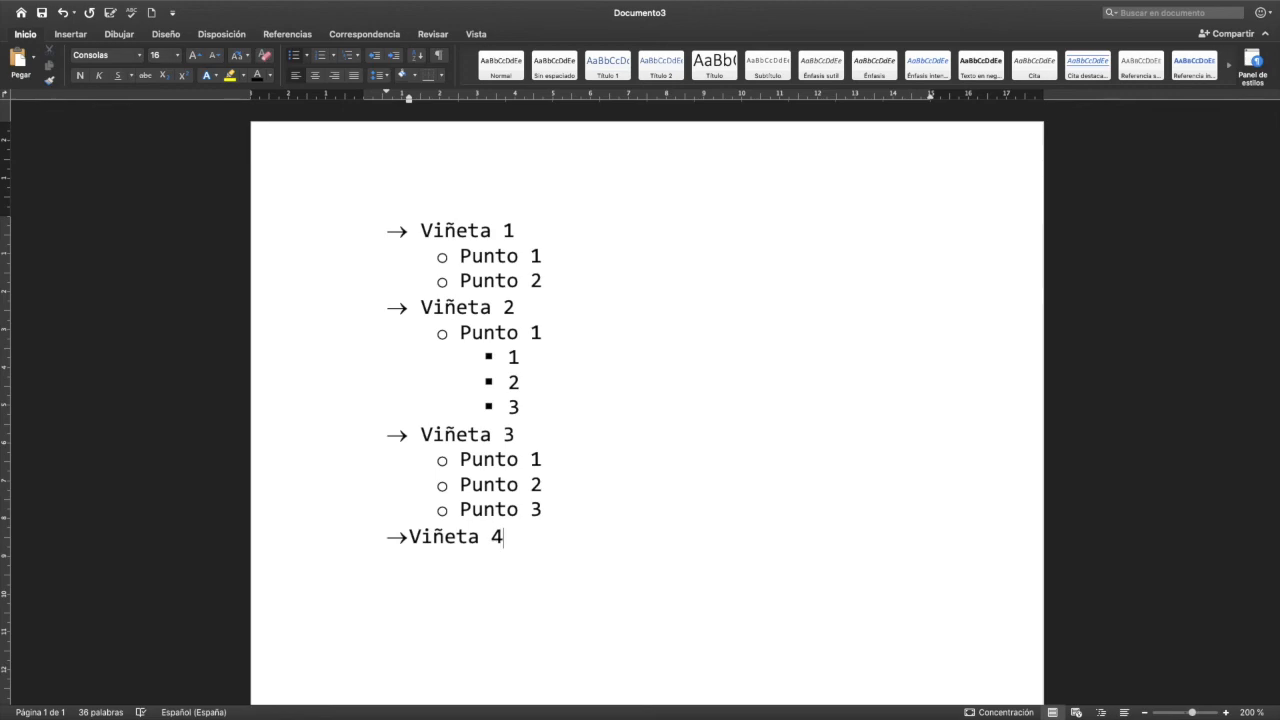
- Set the paragraph spacing after every item of the list to 20 pt in the line spacing options
drag(517, 546, 407, 233)
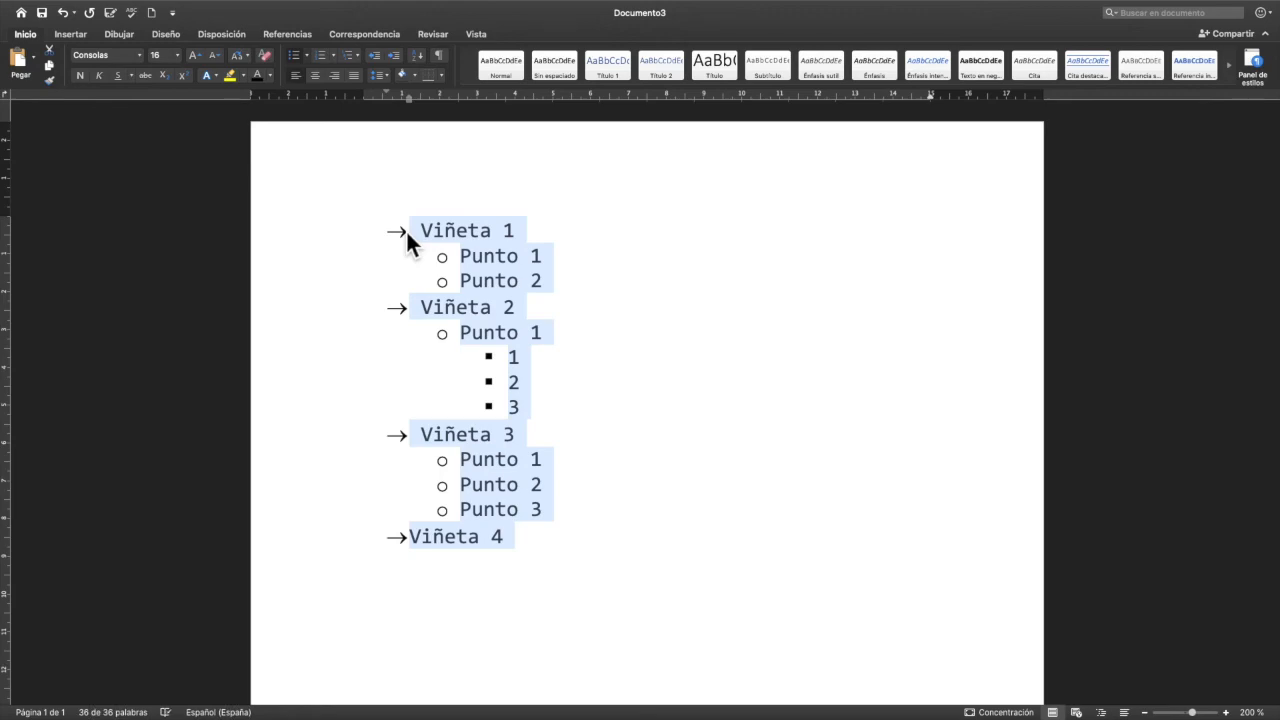
click(384, 75)
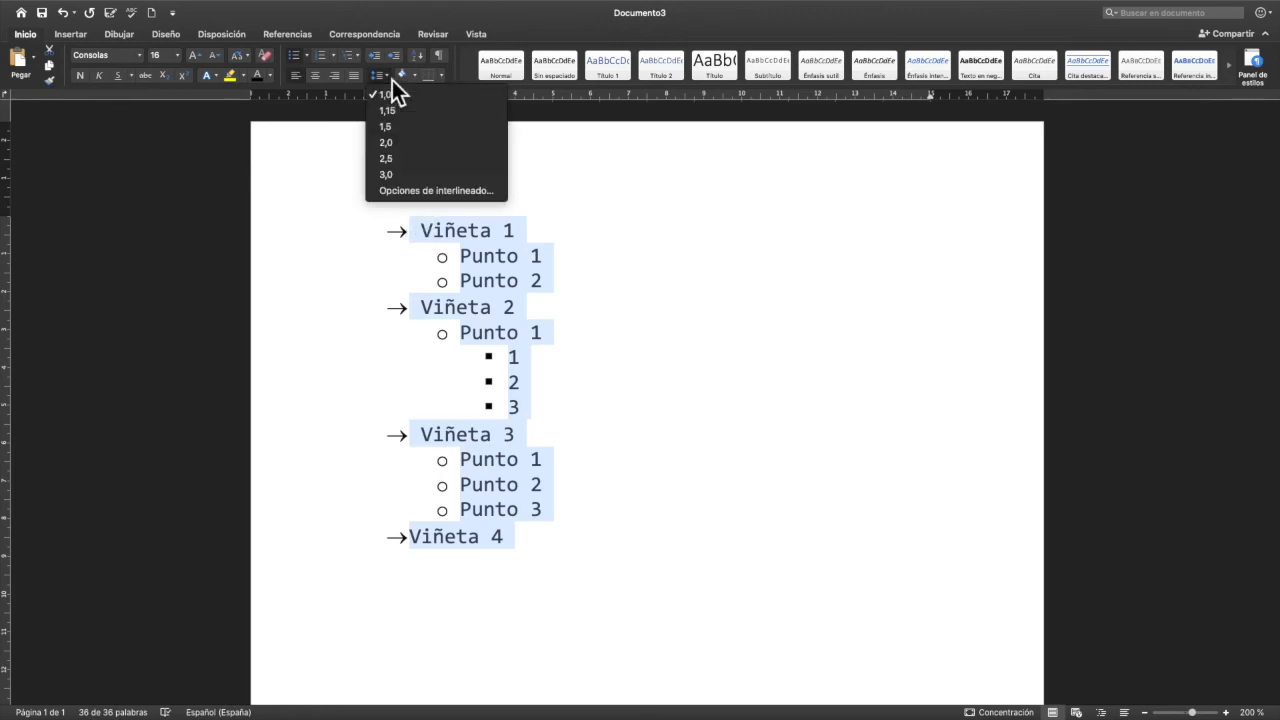
click(418, 190)
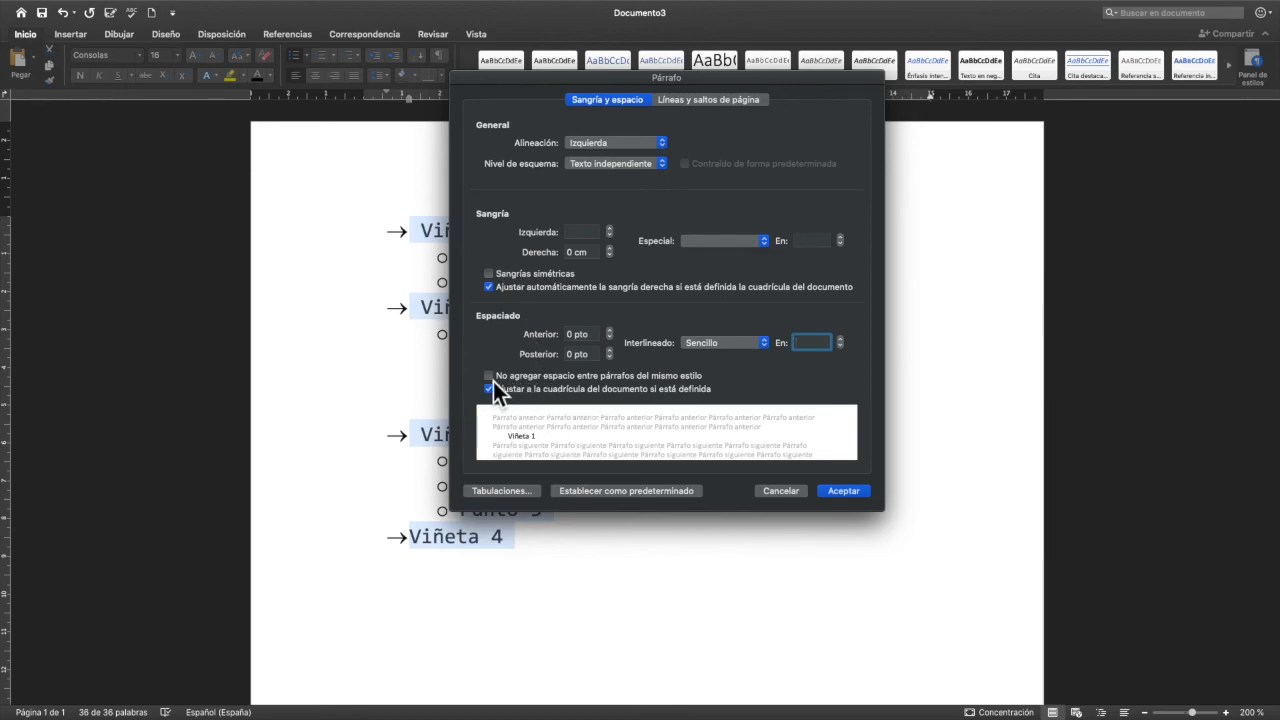
click(567, 358)
text(2)
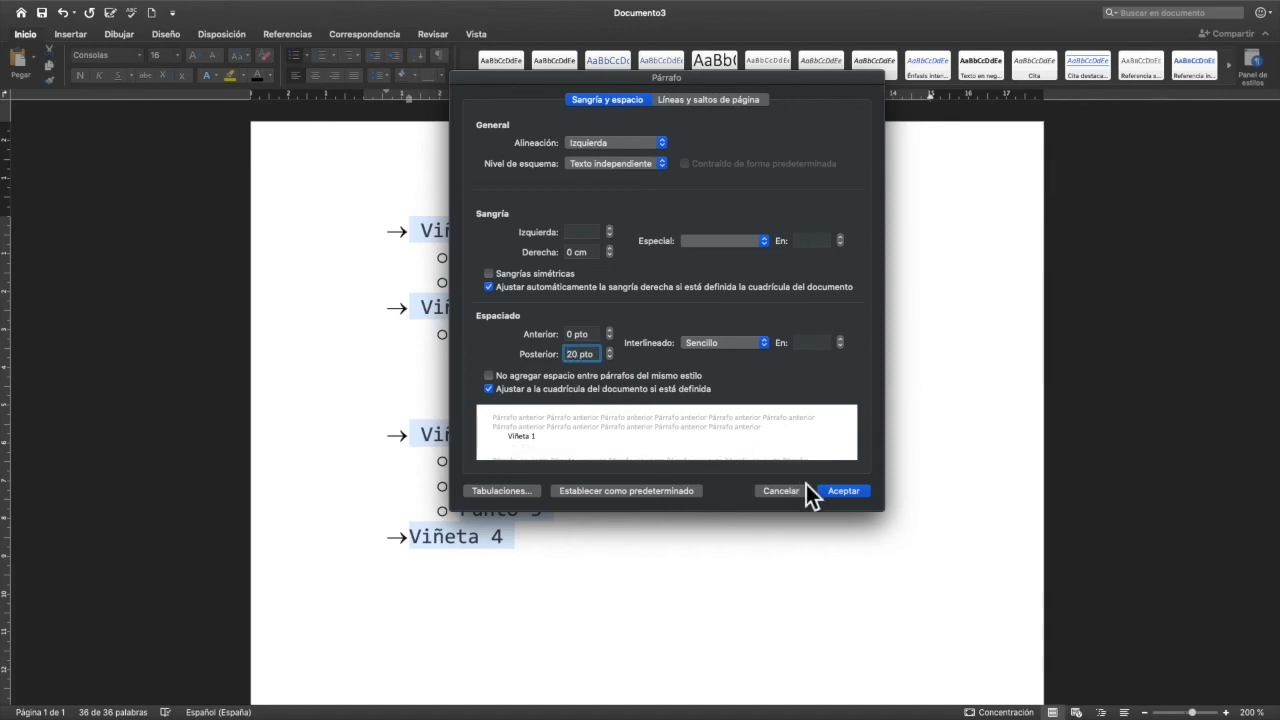
click(843, 491)
scroll(529, 275, down, 10)
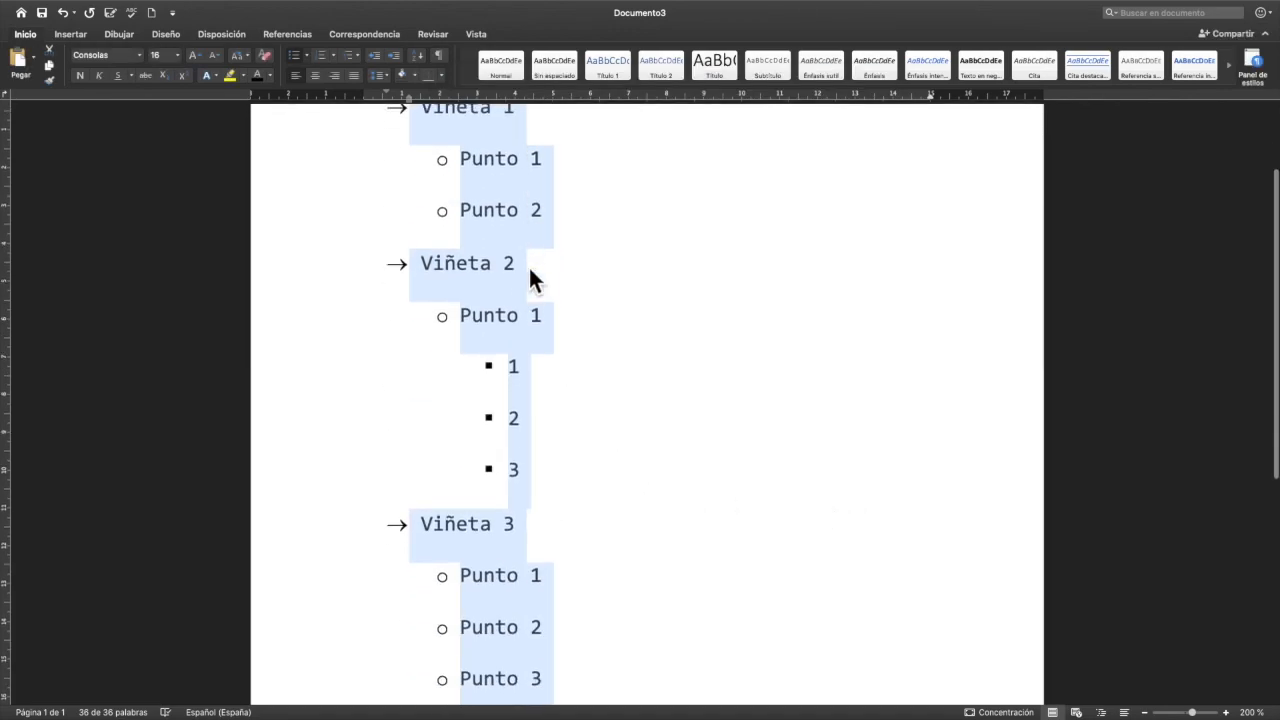
scroll(558, 360, up, 5)
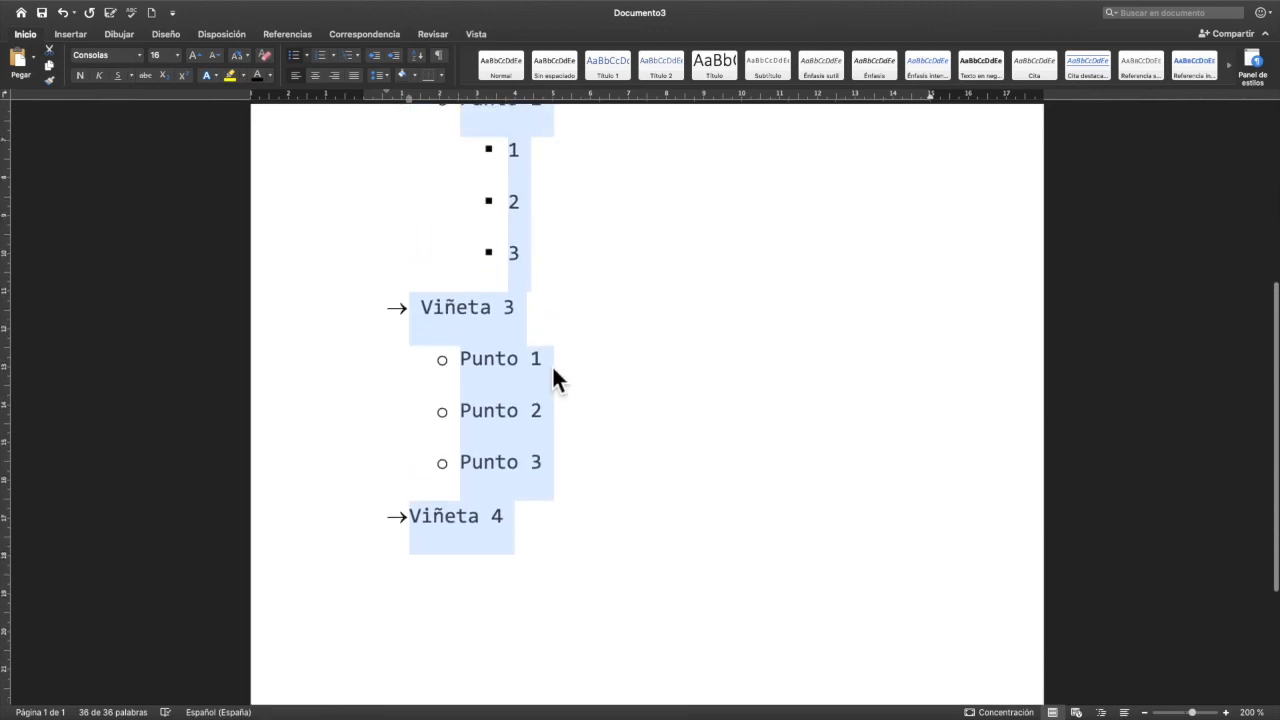
- Set the spacing after to 0 for the sub-items of "Viñeta 1" and "Viñeta 3" and the third-level items 1, 2 and 3 together
click(1145, 713)
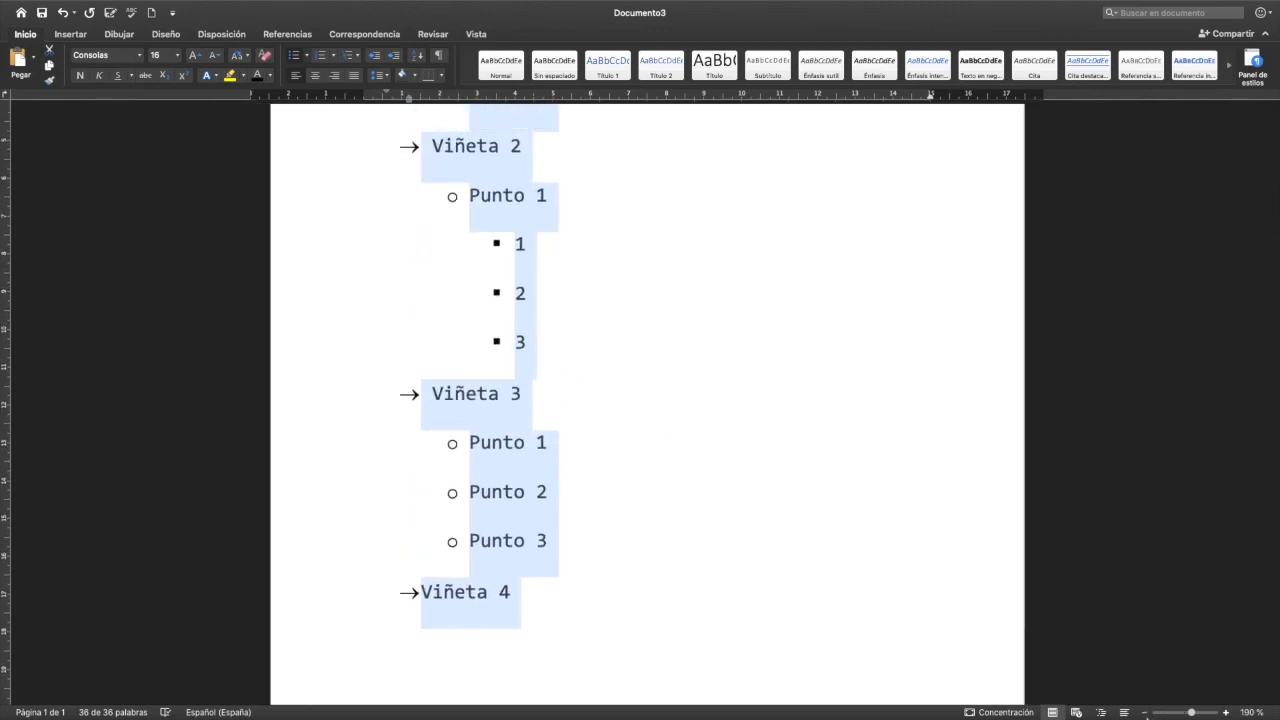
click(1145, 713)
click(1145, 713)
click(1145, 713)
click(1145, 713)
click(1145, 713)
click(1145, 713)
click(666, 471)
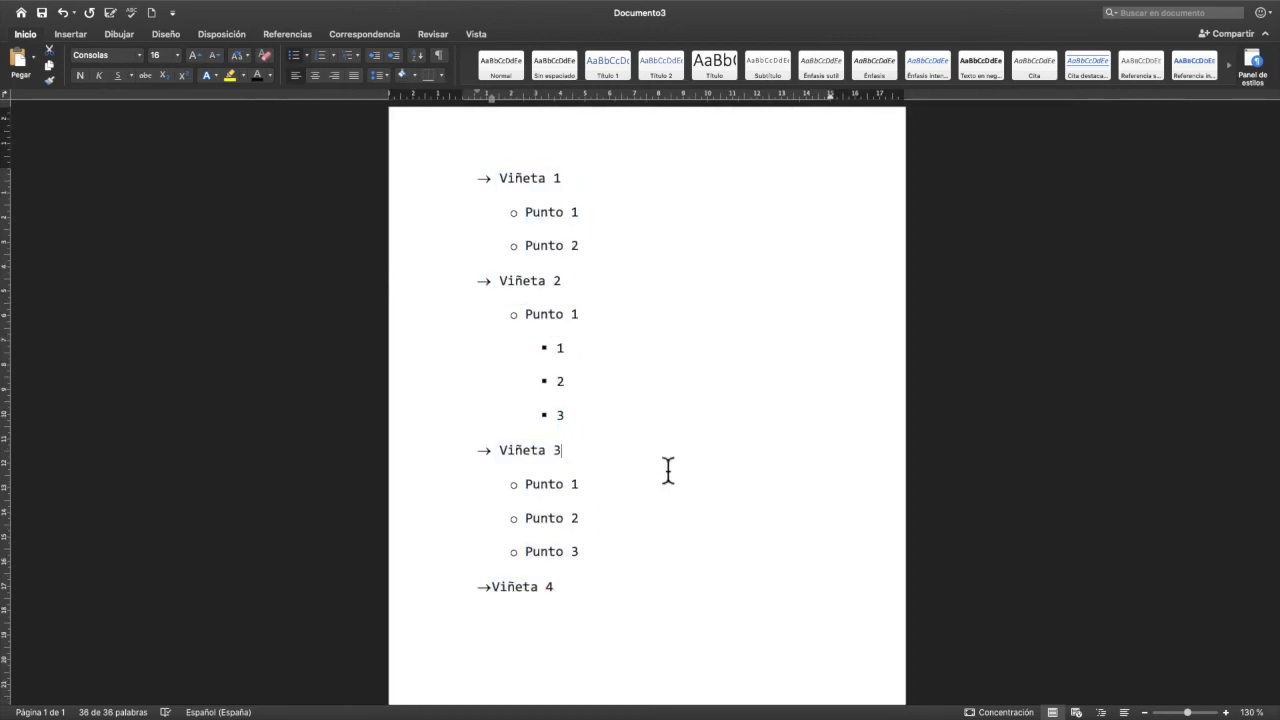
drag(589, 551, 526, 486)
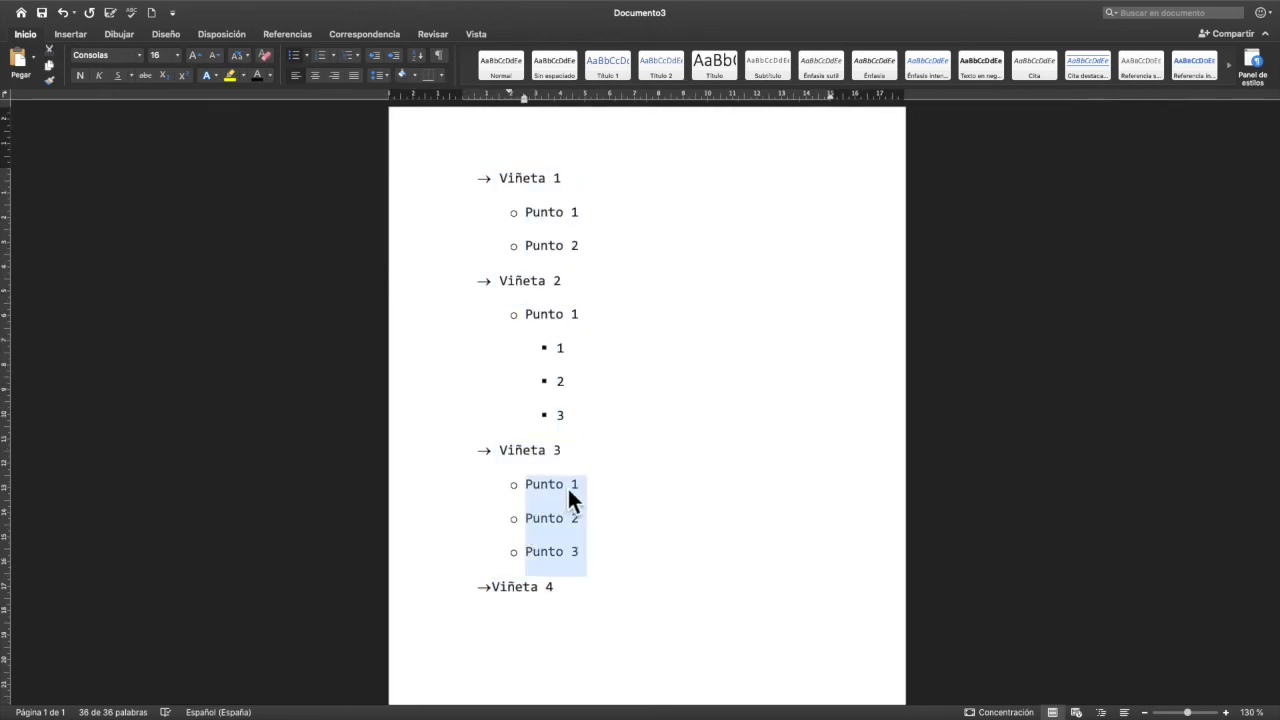
drag(566, 429, 519, 352)
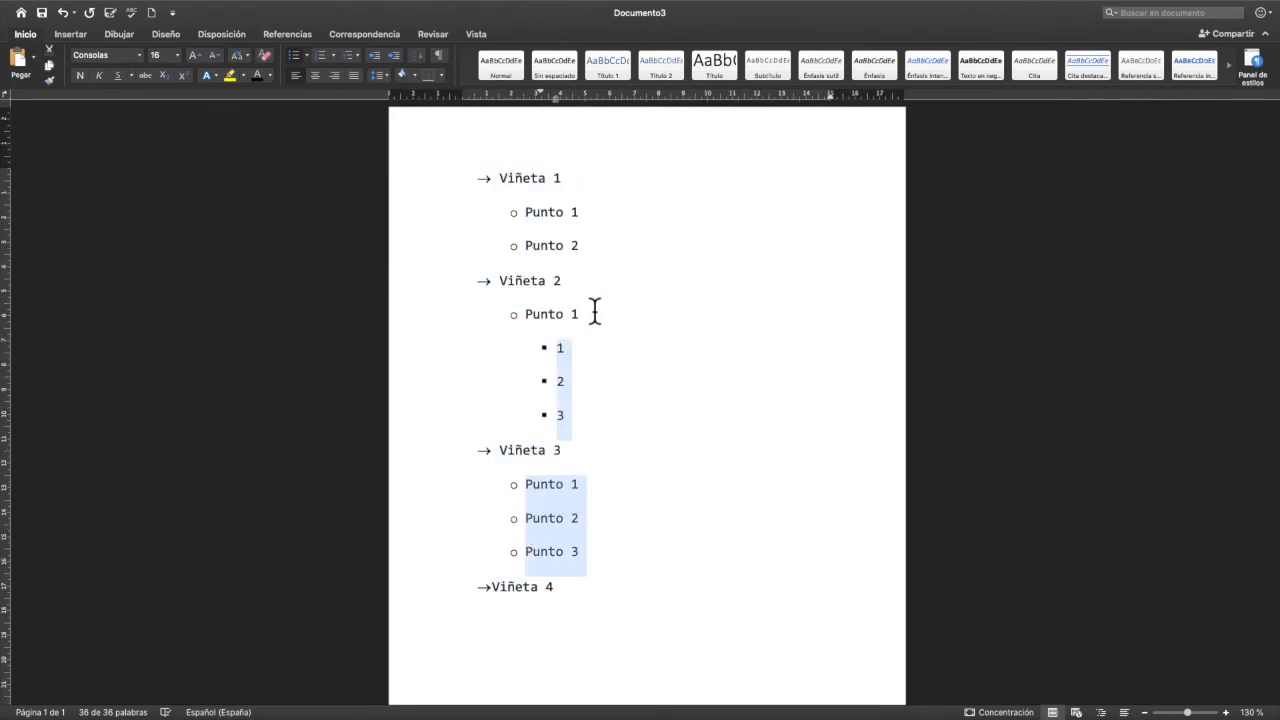
drag(588, 264, 512, 217)
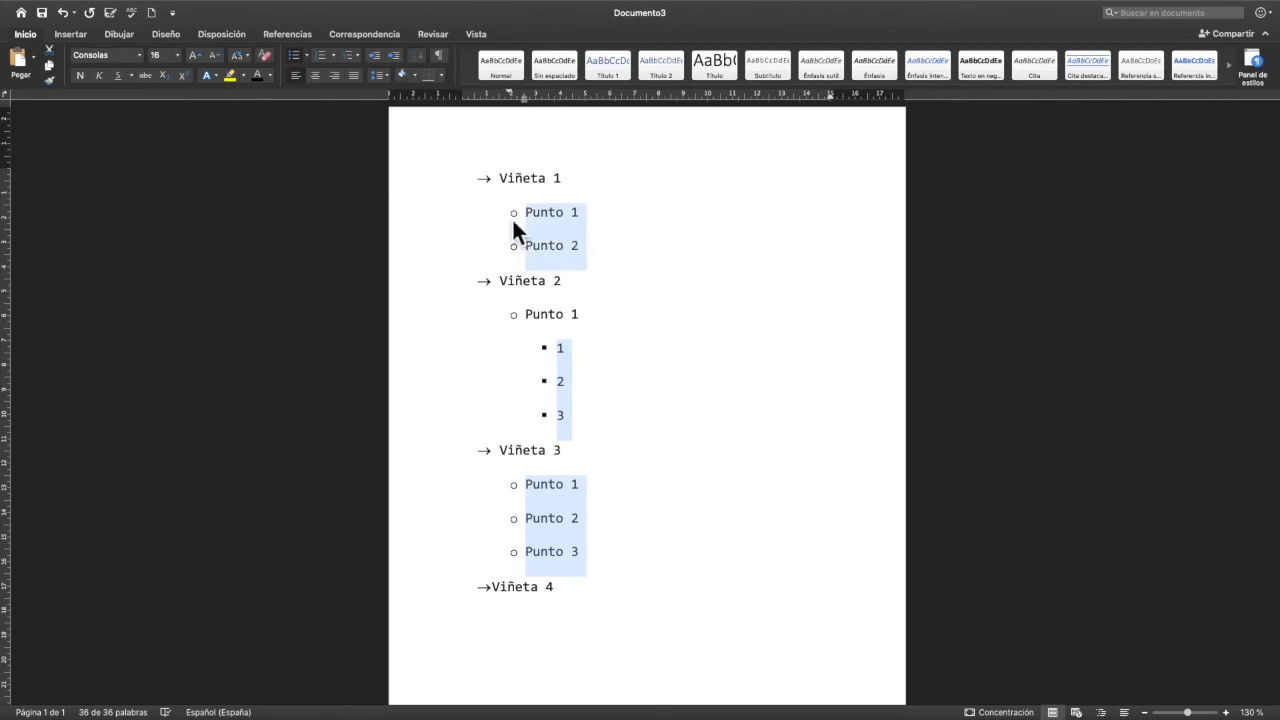
click(387, 76)
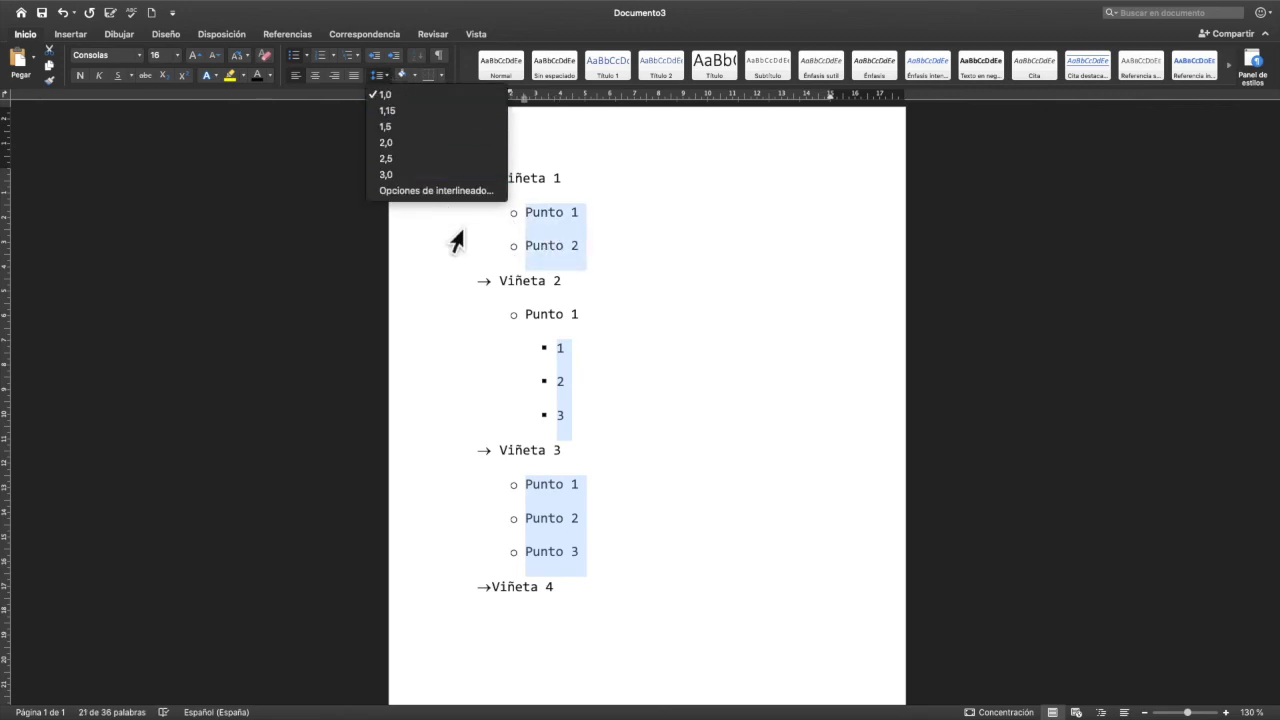
click(434, 193)
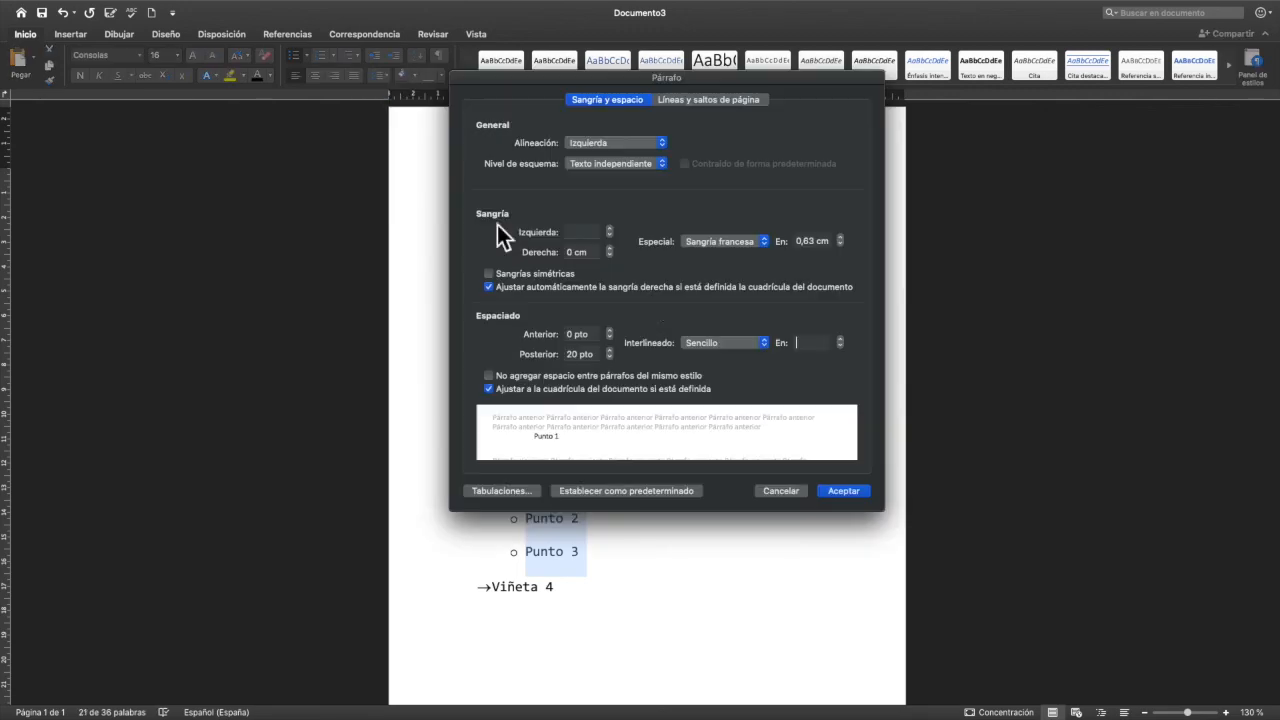
click(580, 354)
text(0)
key(Return)
- Remove the paragraph spacing after the "Punto 1" sub-item of "Viñeta 2"
drag(590, 289, 509, 289)
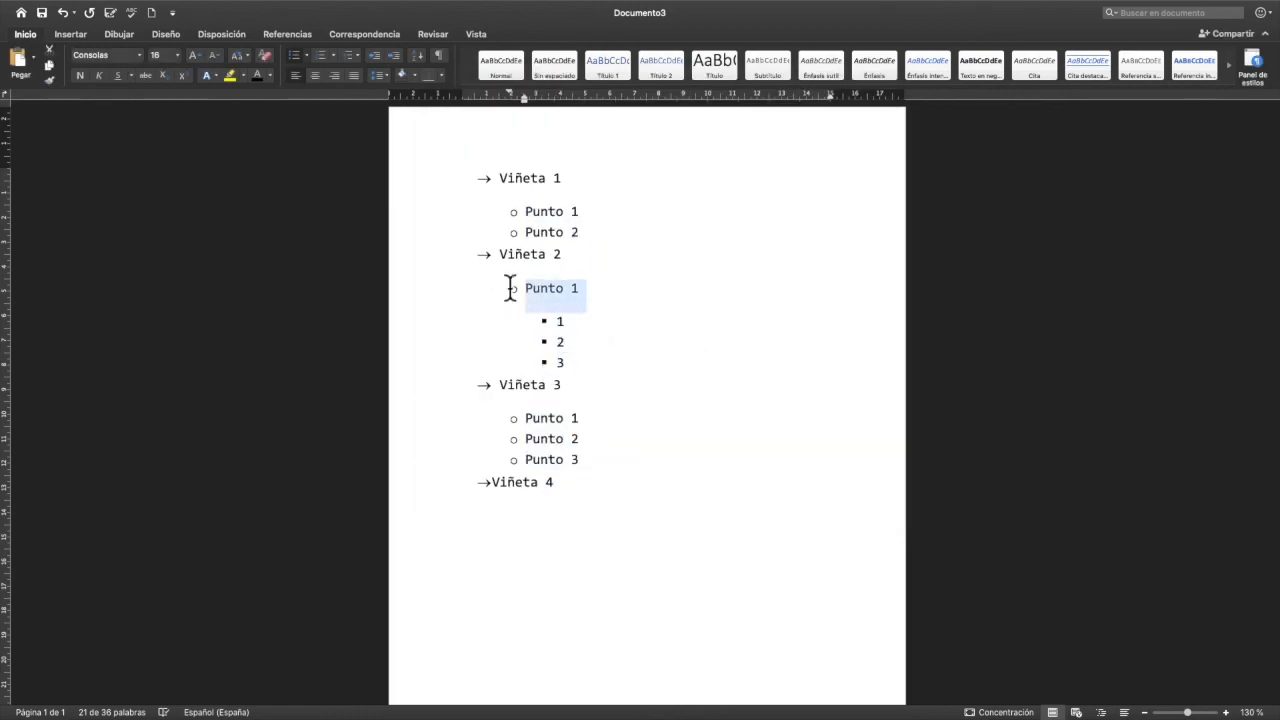
click(391, 79)
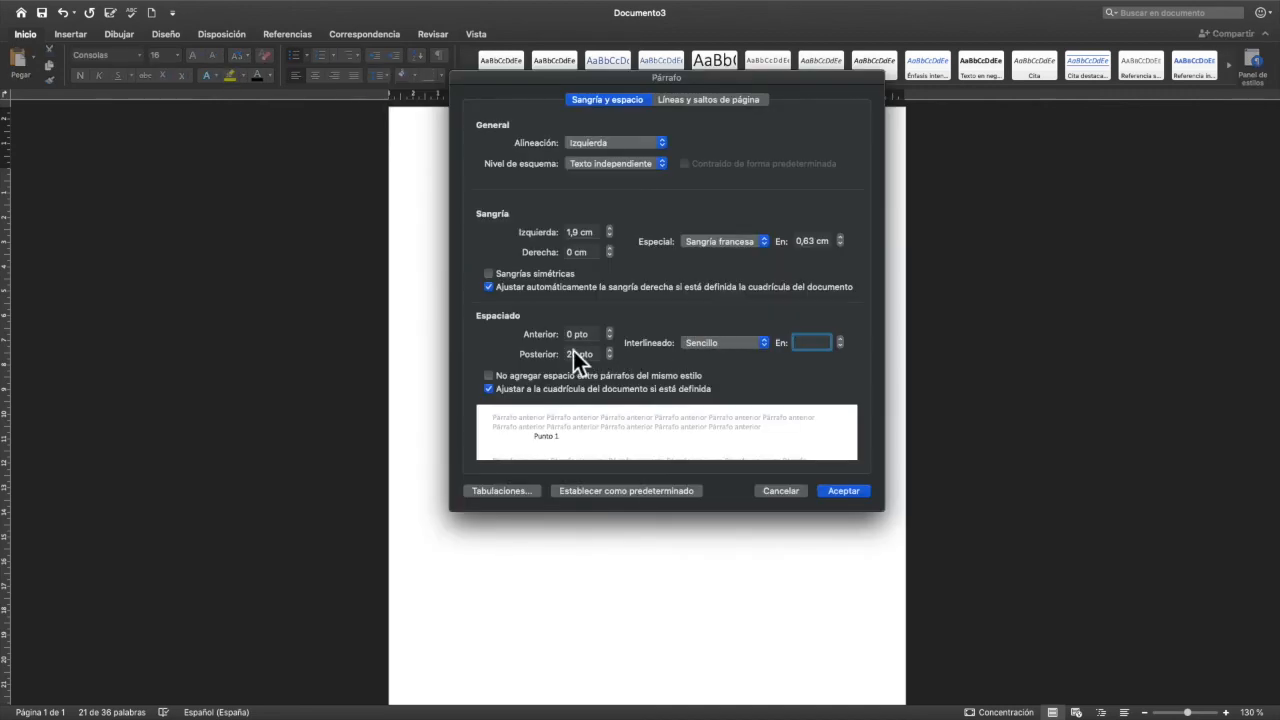
click(566, 355)
key(Return)
key(Right)
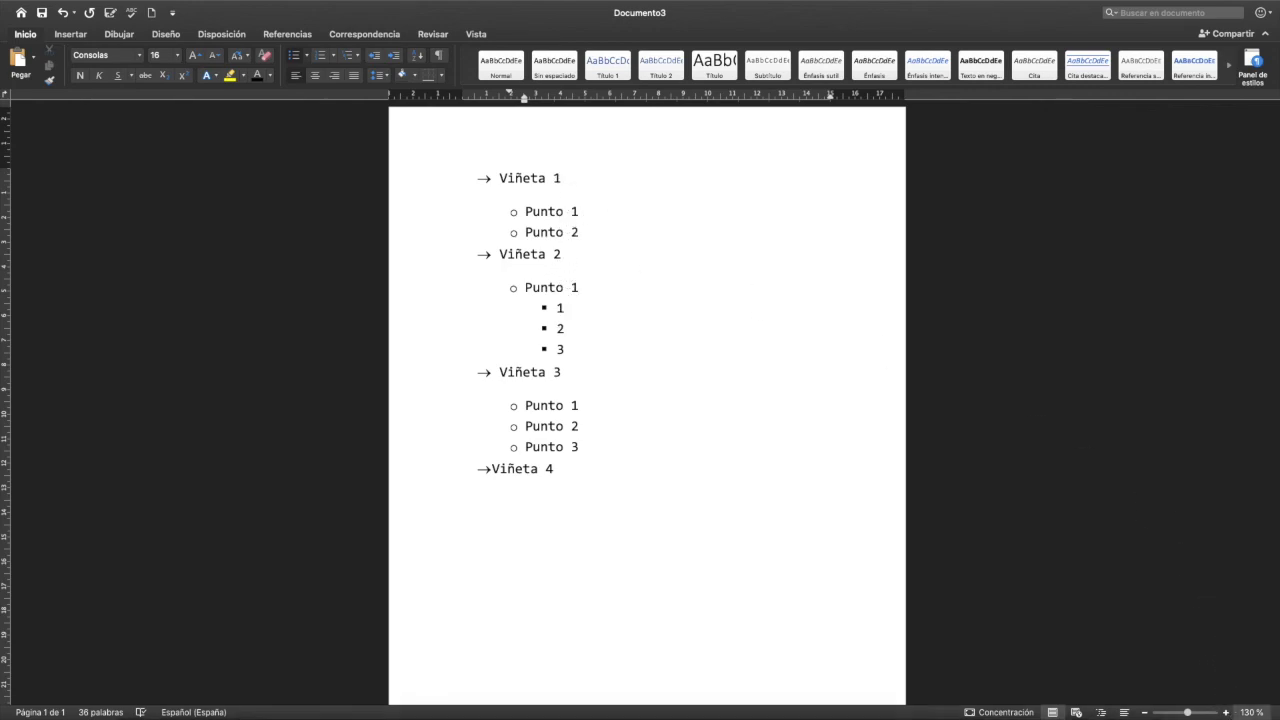
click(1226, 712)
click(1226, 712)
click(1226, 712)
click(1226, 712)
click(1226, 712)
click(1226, 712)
click(1226, 712)
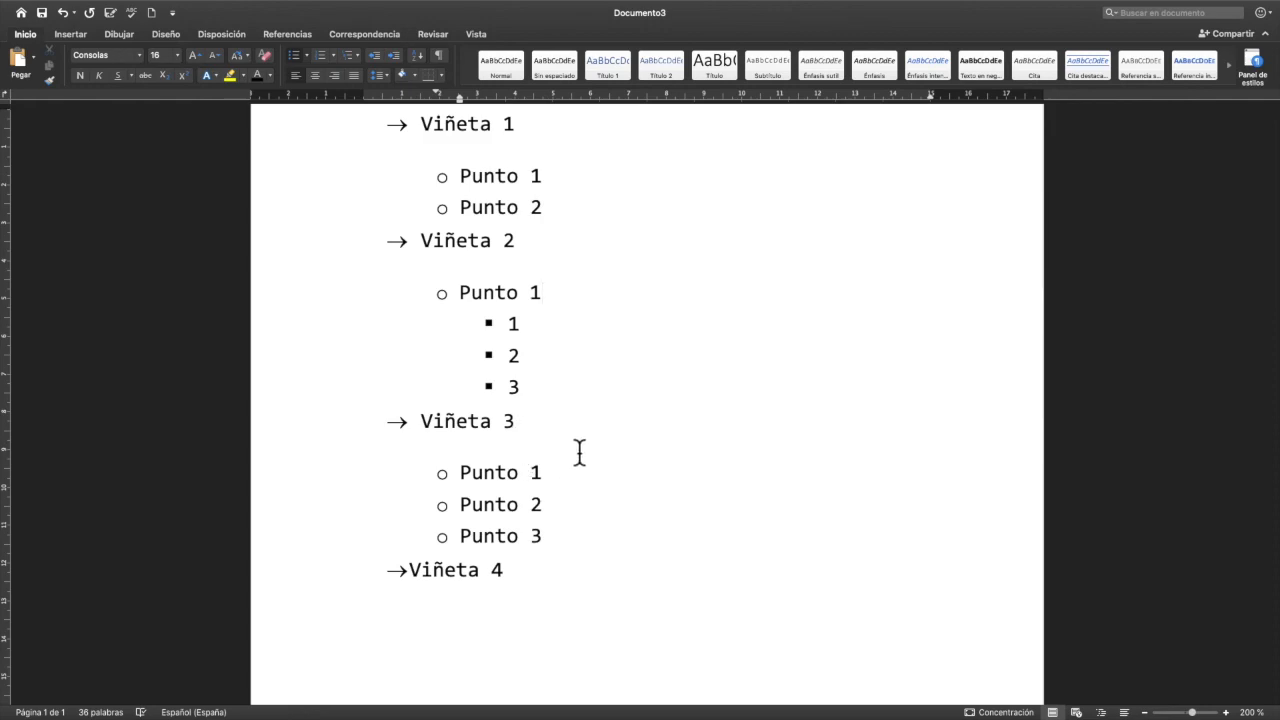
scroll(579, 452, up, 2)
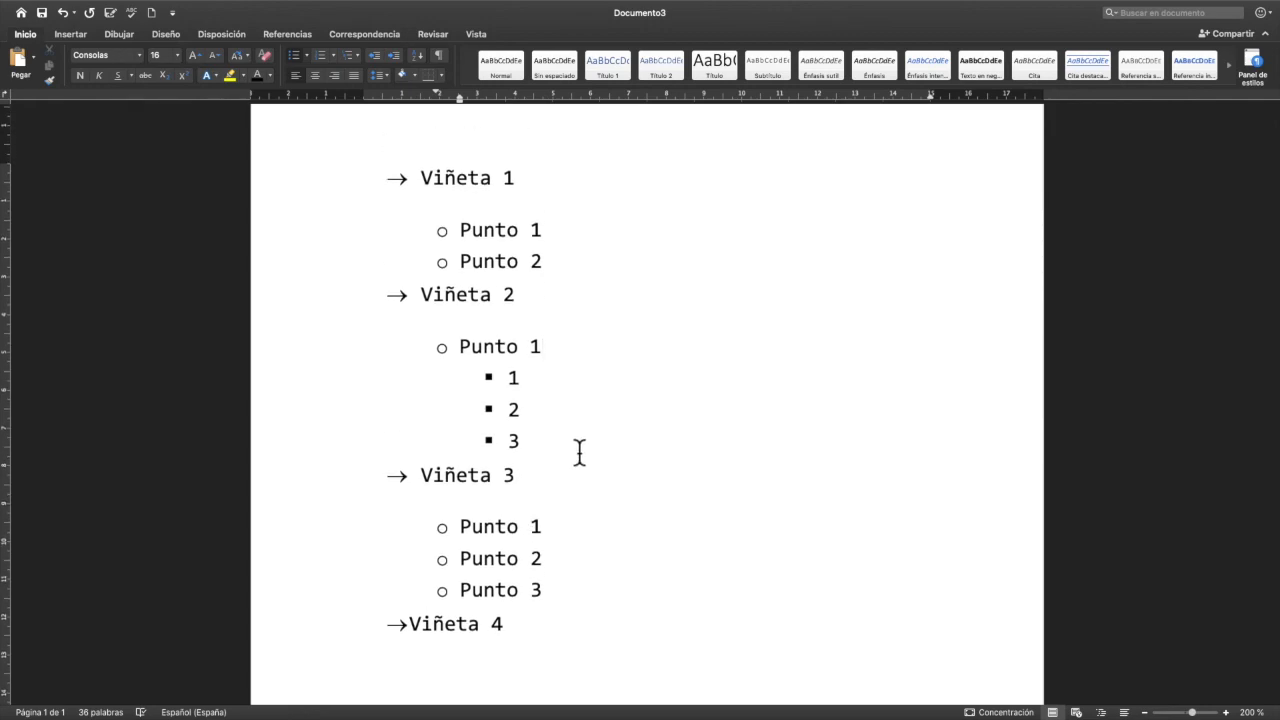